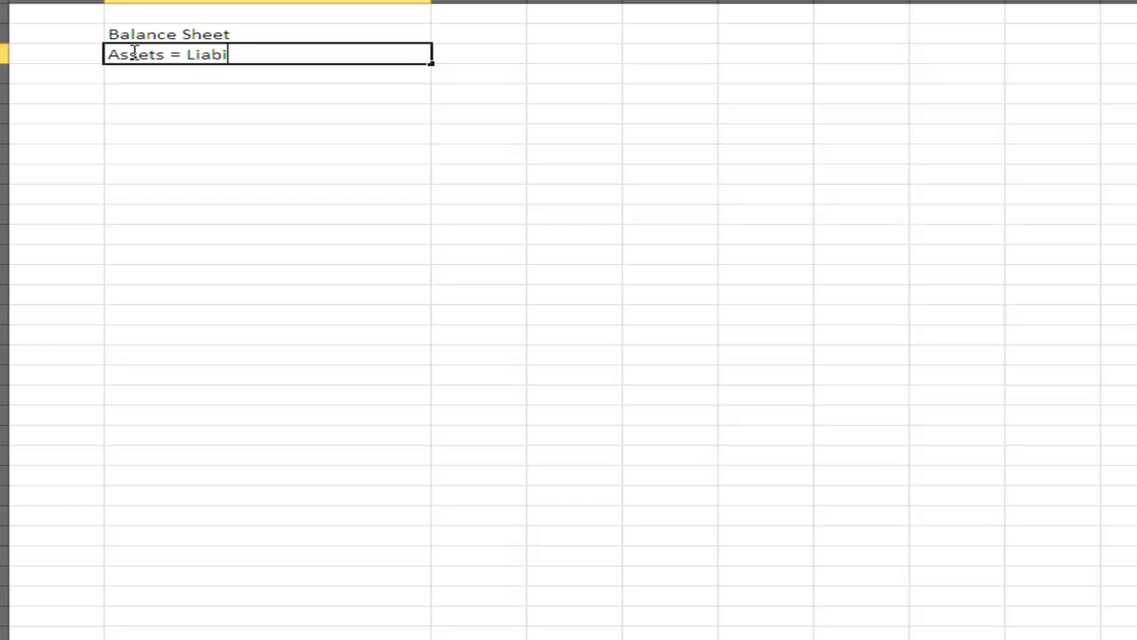
Complete the accounting equation under the Balance Sheet title as "Assets = Liabilities + Owners Equity".
text(+ Ownersw)
key(BackSpace)
key(BackSpace)
text(Equity)
key(Return)
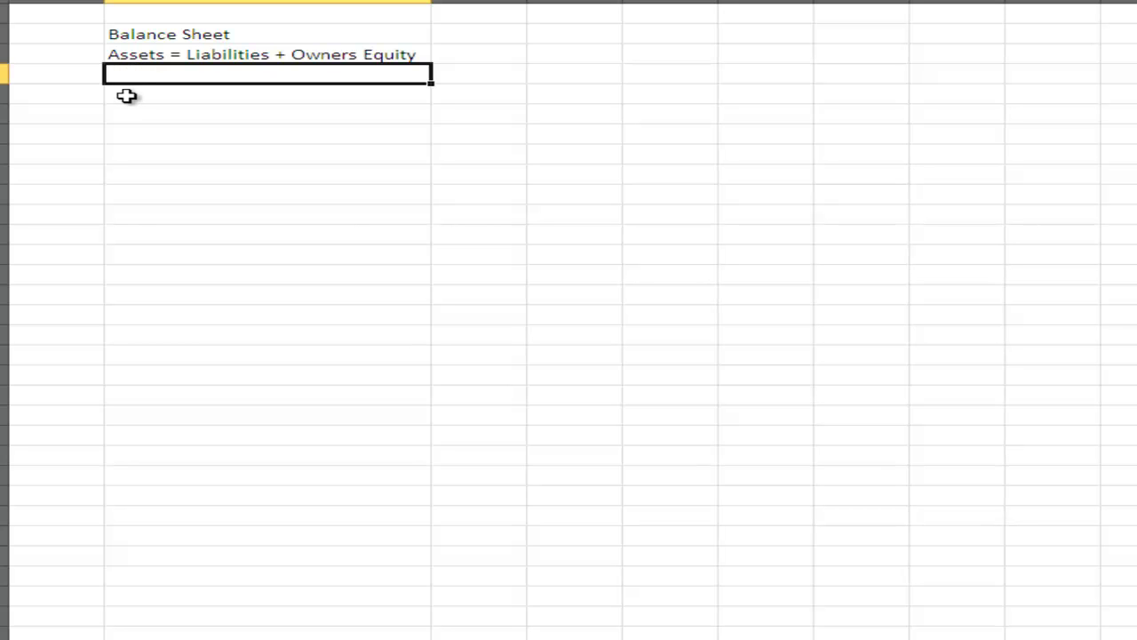
Leave a blank row below the equation and enter the labels "Current Assets" and "Non Current" in consecutive rows.
click(125, 95)
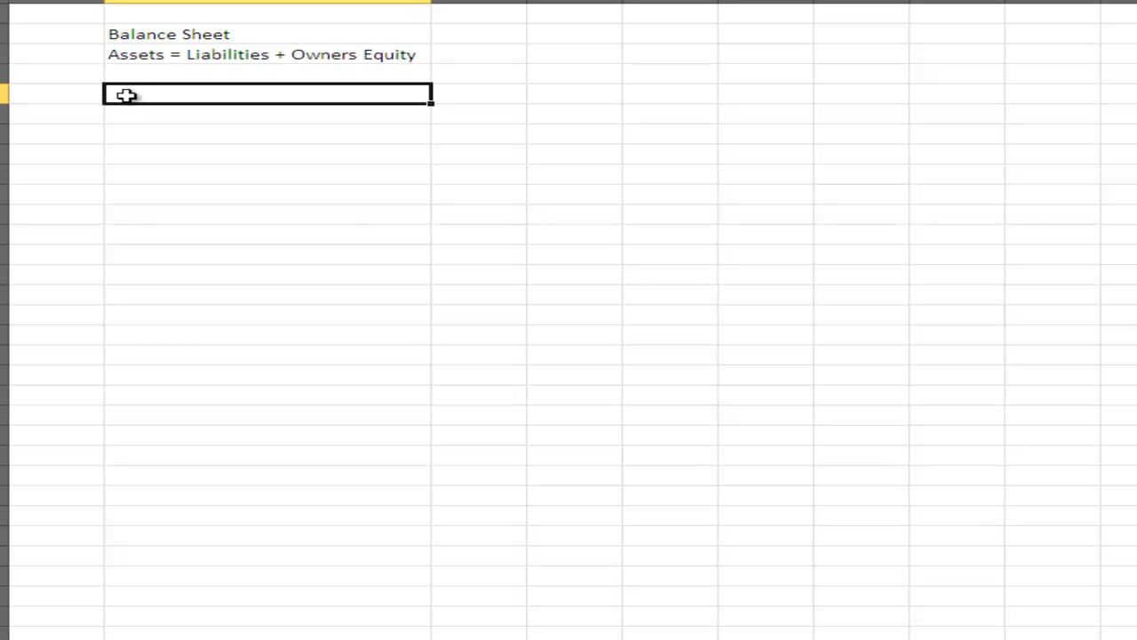
text(Curre)
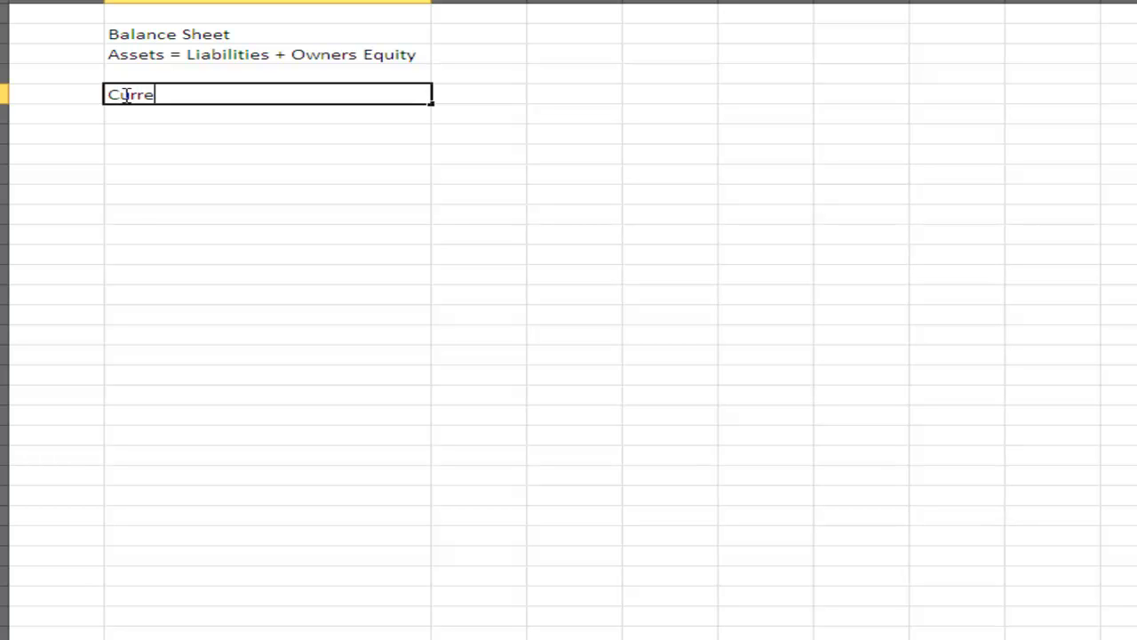
text(nt Assets)
key(Return)
text(Non Current)
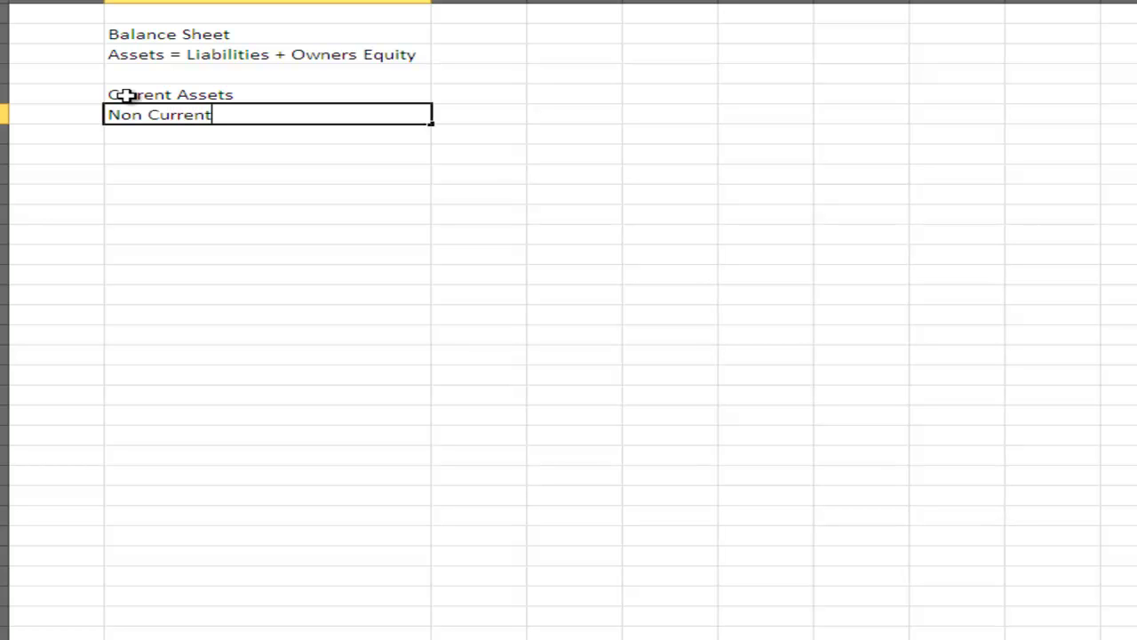
key(Return)
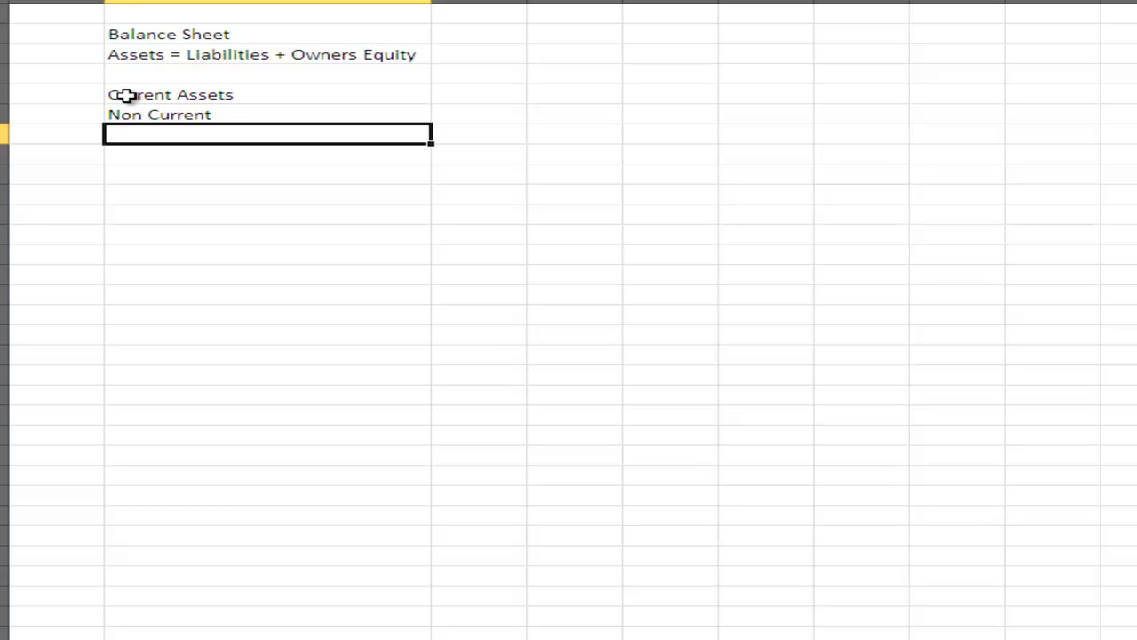
Leave a blank row below the asset labels and list "Liabilities", "Current Liabilites" and "Non Current Liabilites" in consecutive rows.
click(133, 158)
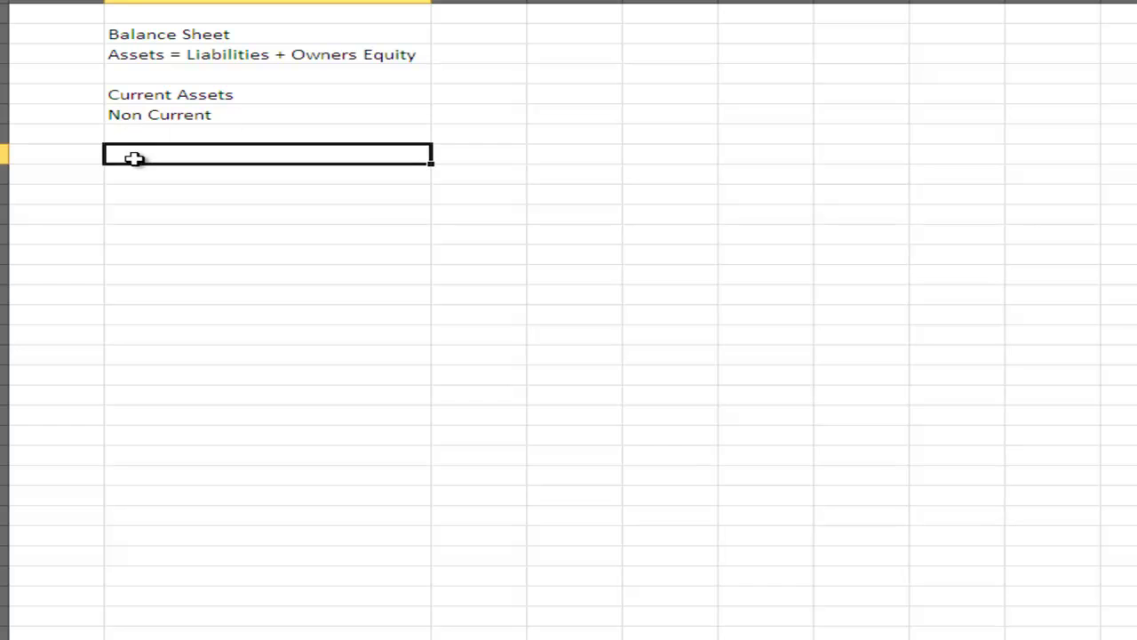
text(Liab)
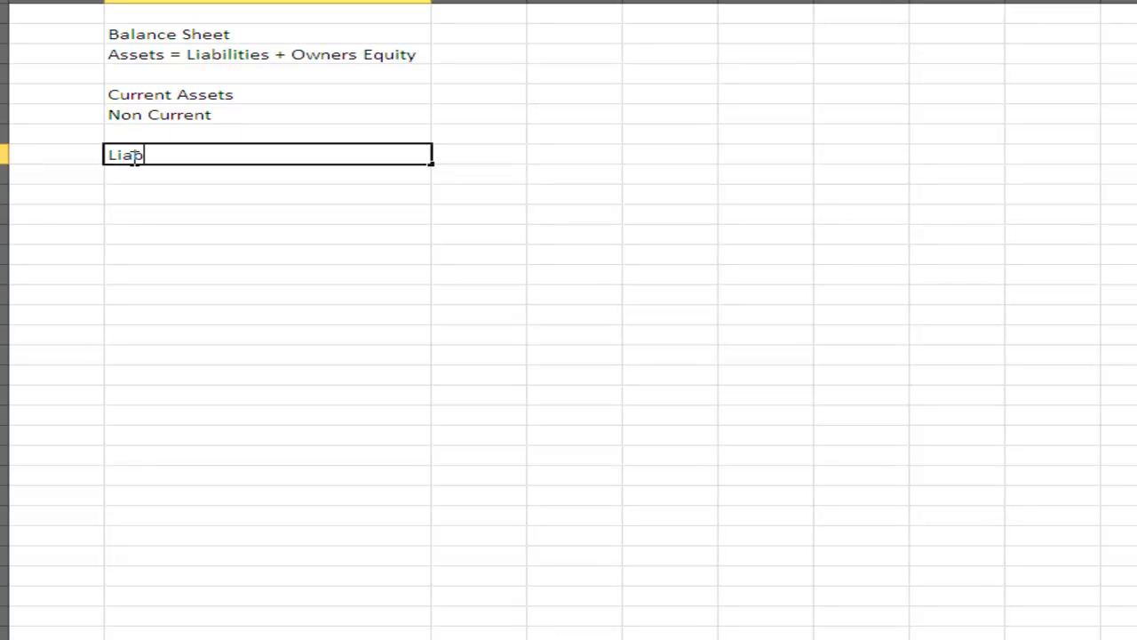
text(ilities)
key(Return)
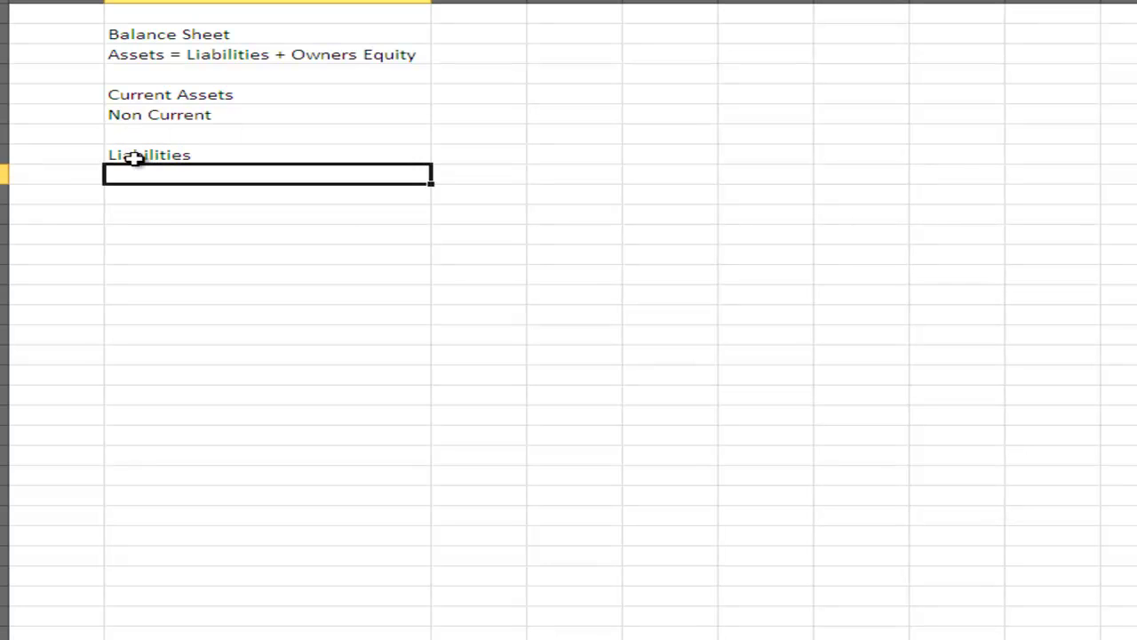
text(Cure)
key(BackSpace)
text(rent)
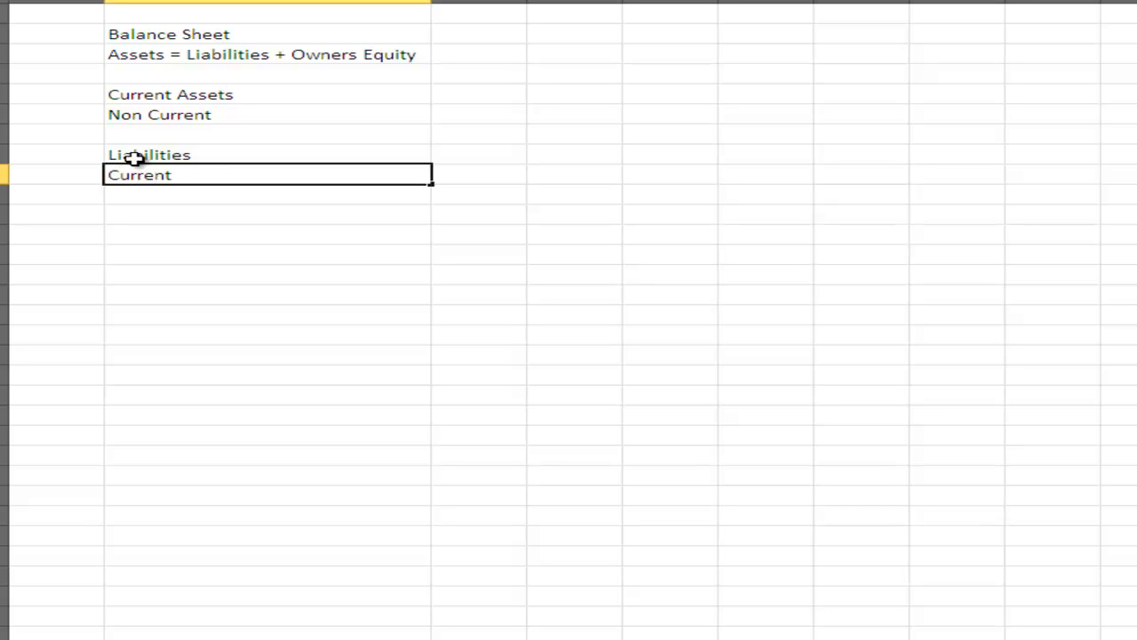
text( Liabilites)
key(Return)
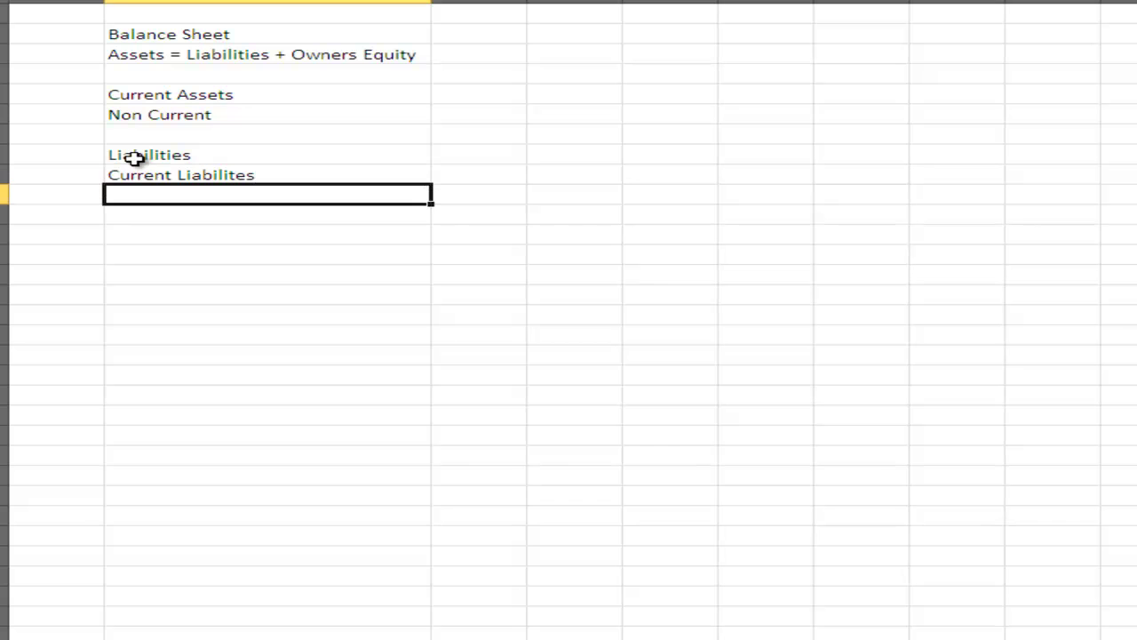
text(Non Current Liabilites)
key(Return)
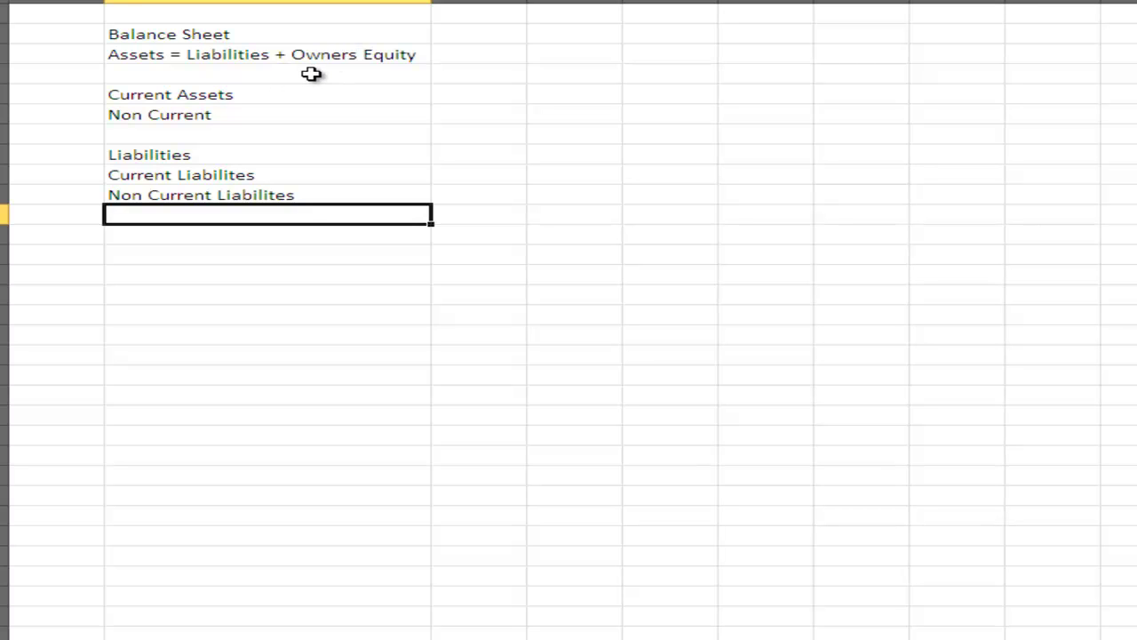
Leave a blank row below the liability labels and enter the statement heading "Balance Sheet" with "As at 30th June 2012" beneath it.
click(129, 237)
text(Cu)
key(BackSpace)
key(BackSpace)
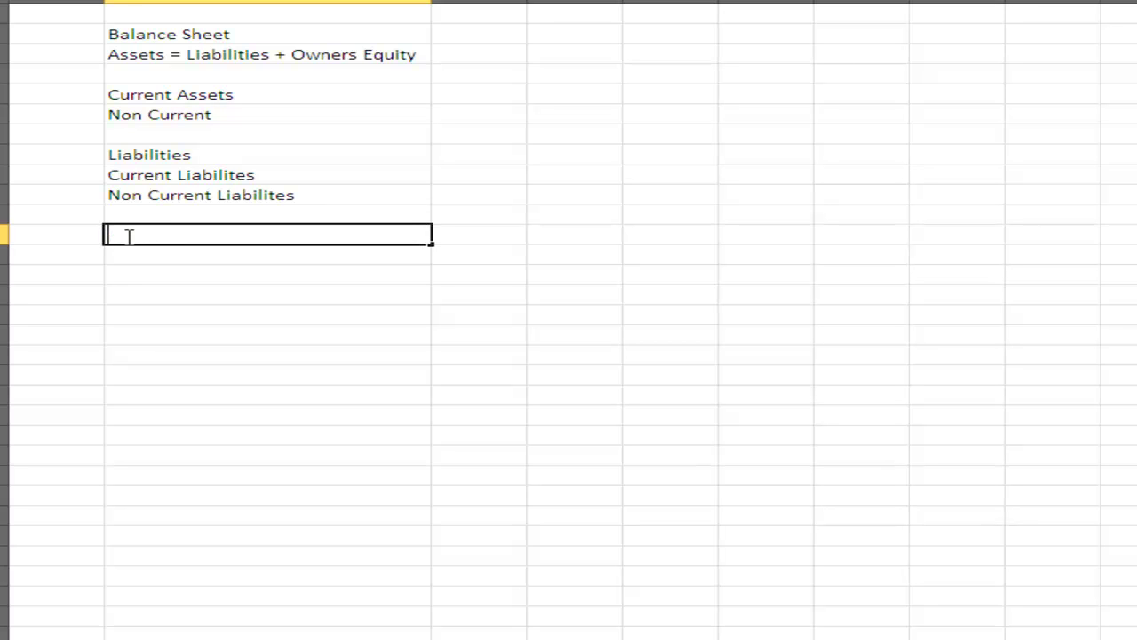
text(Balance Sheet)
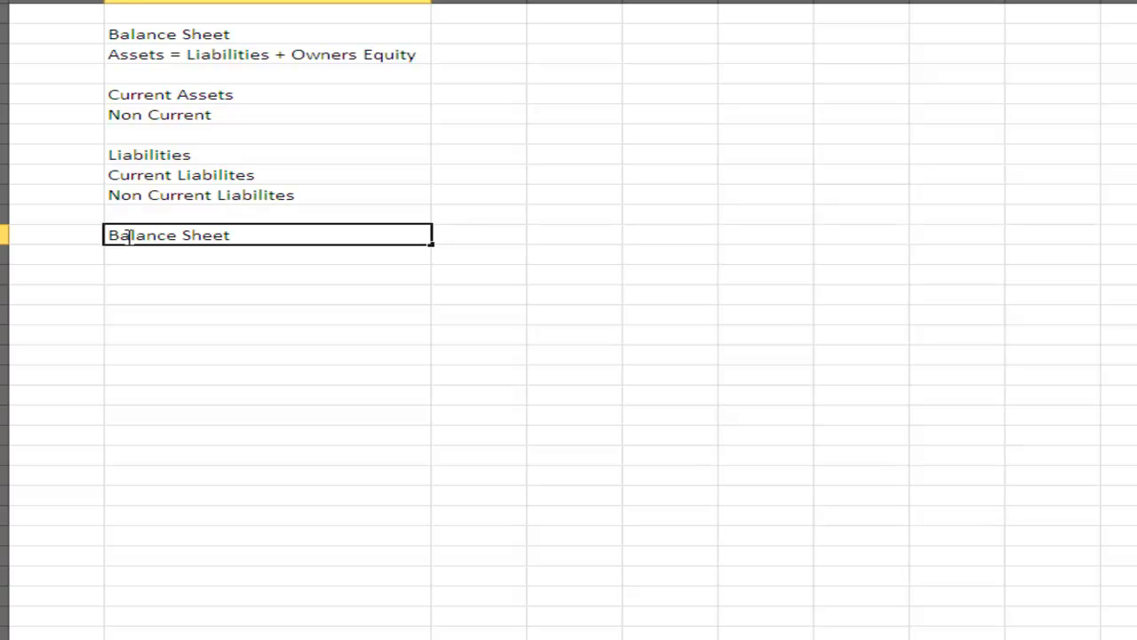
key(Return)
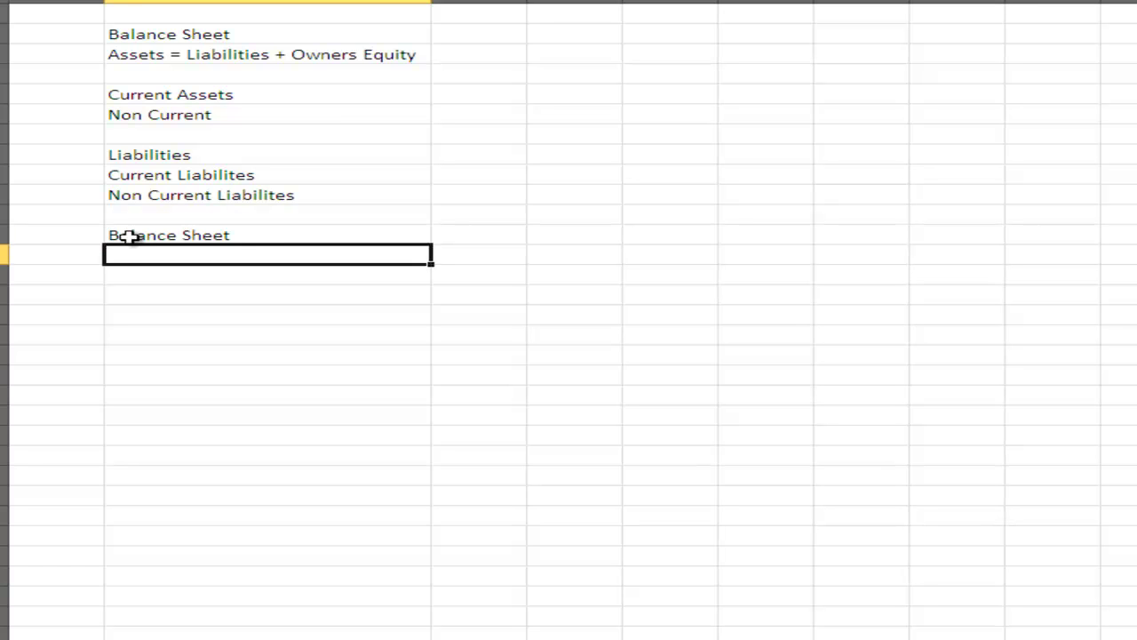
text(As at)
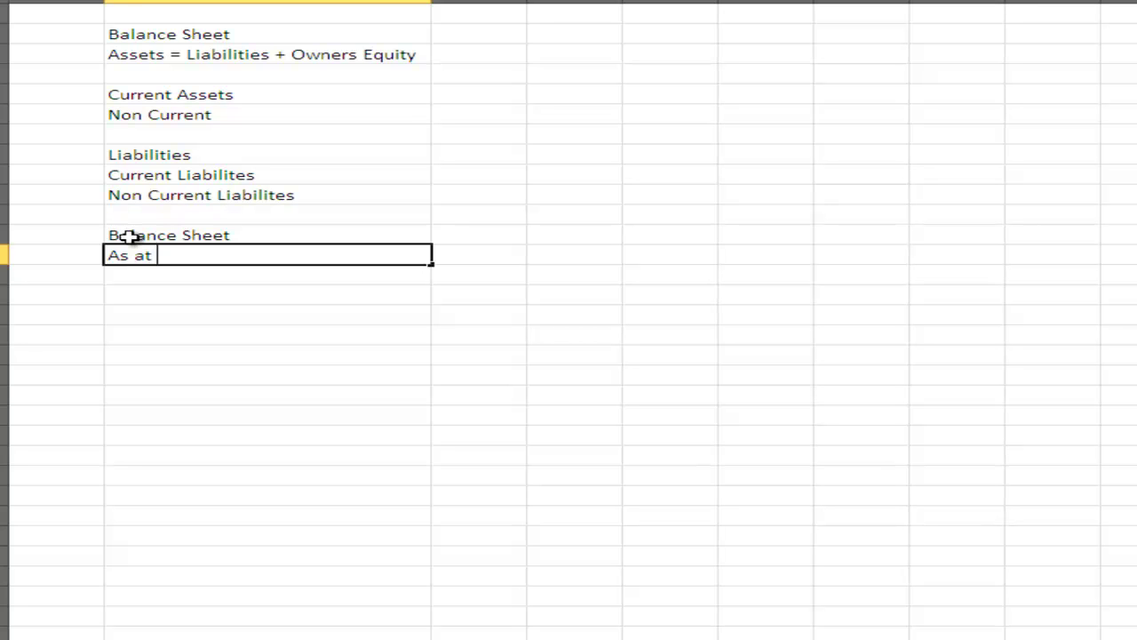
text( 30th June 2012)
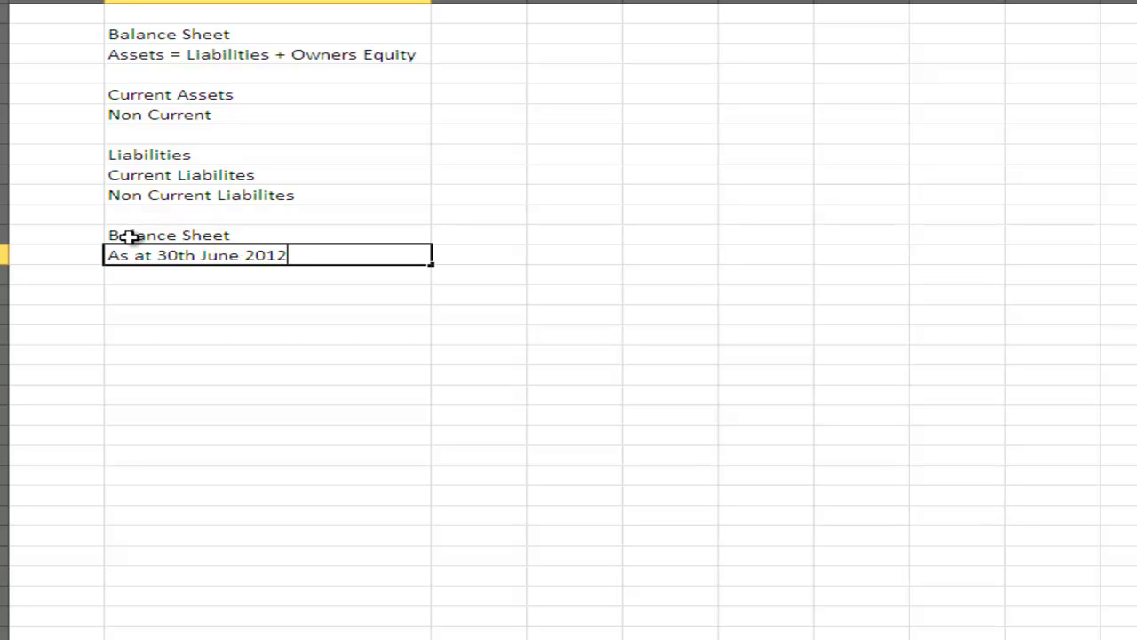
key(Return)
Leave two blank rows below the date line and enter the heading "Current Assets", followed by the items "Cash at Bank" and "Investments".
key(Return)
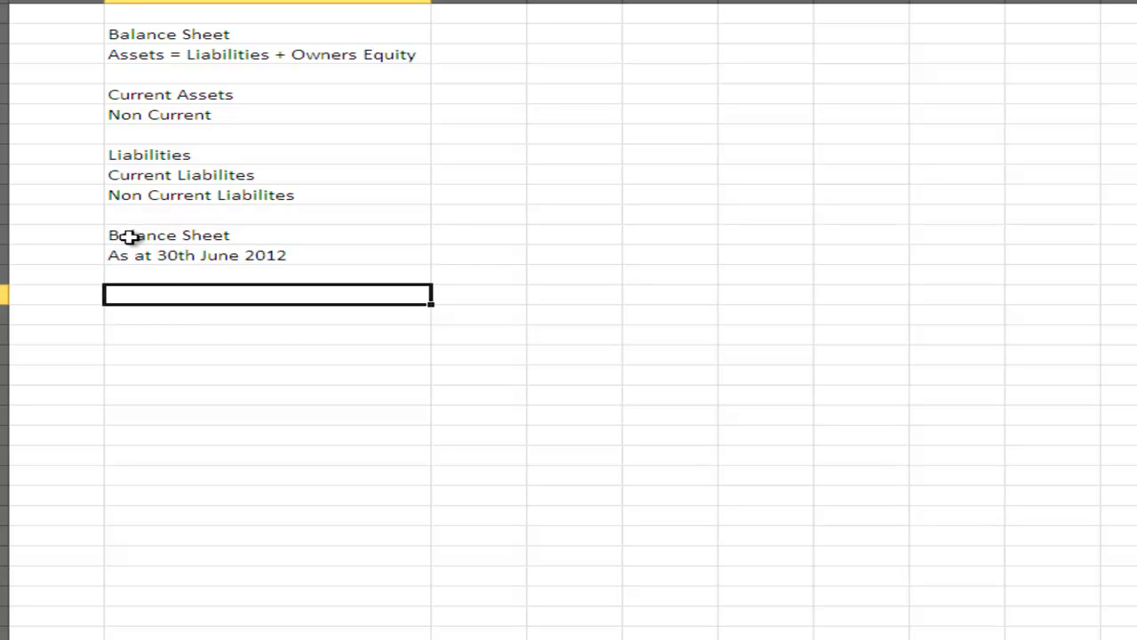
key(Return)
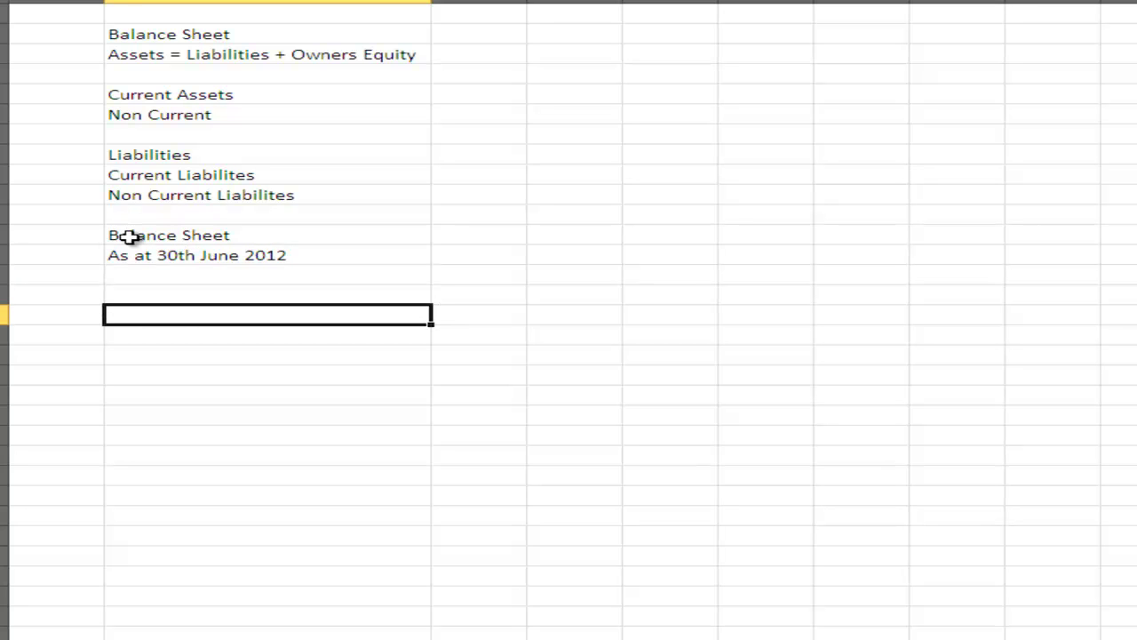
text(Curre)
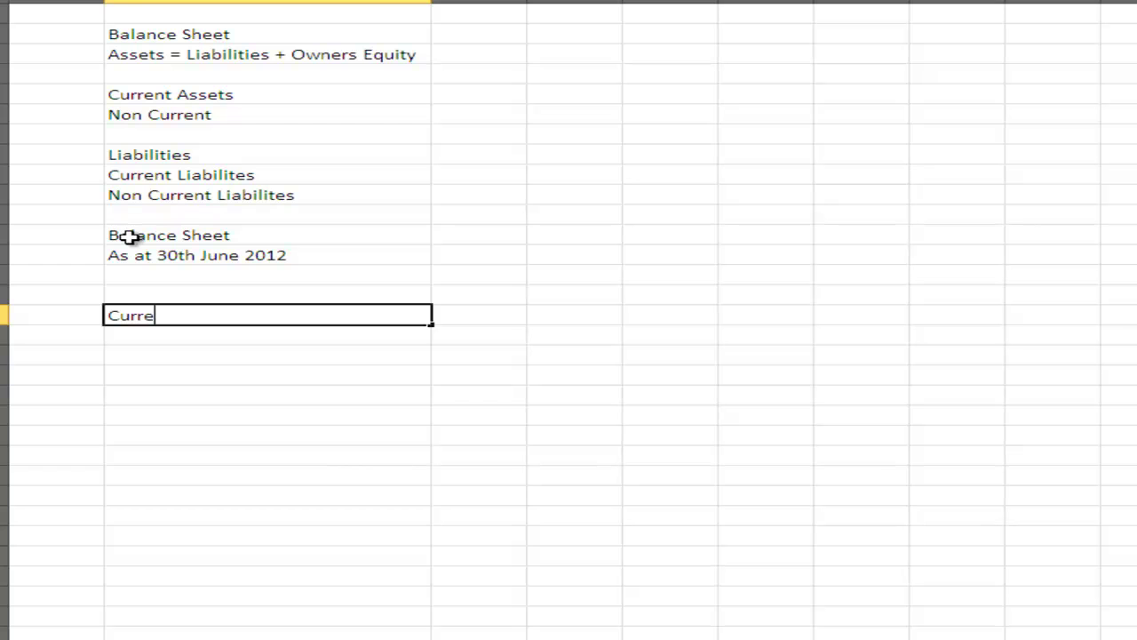
text(nt Assets)
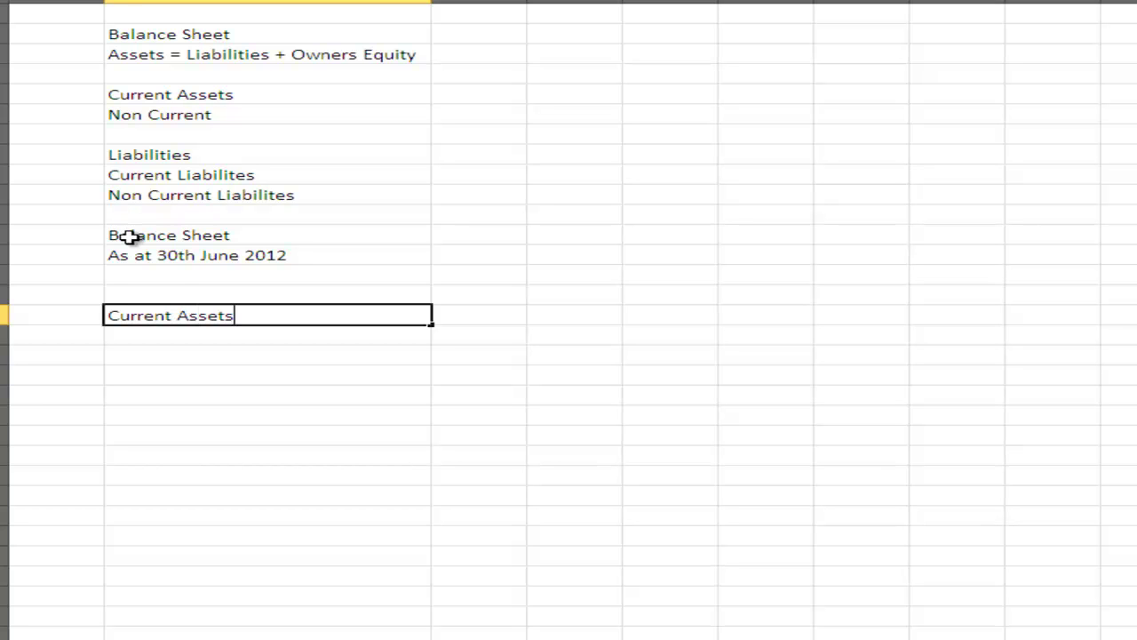
key(Return)
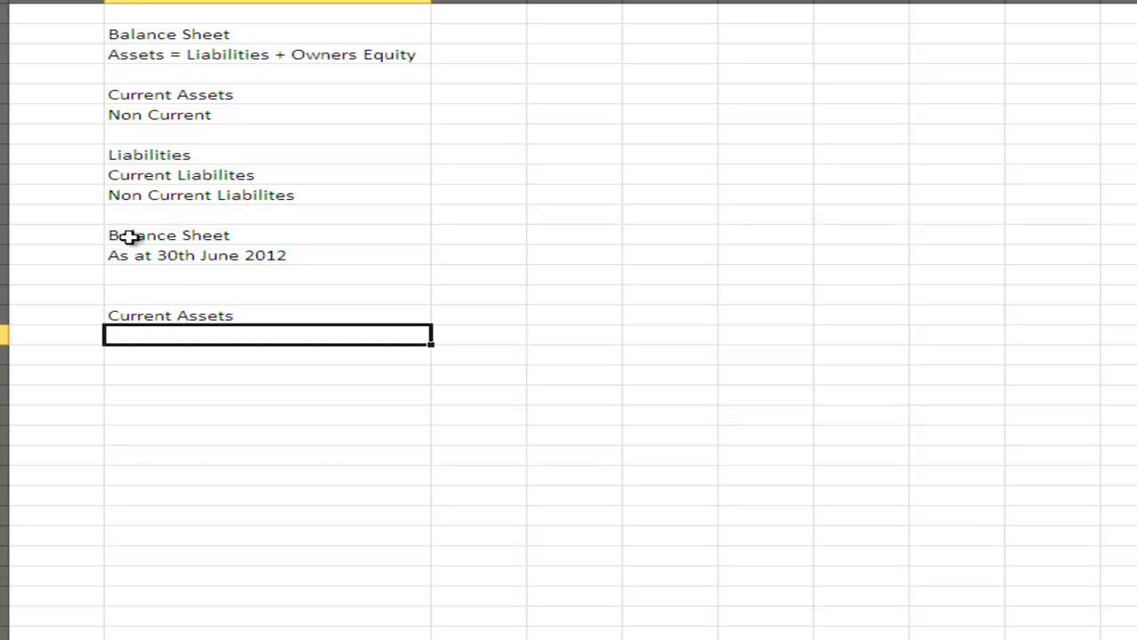
text(Cas)
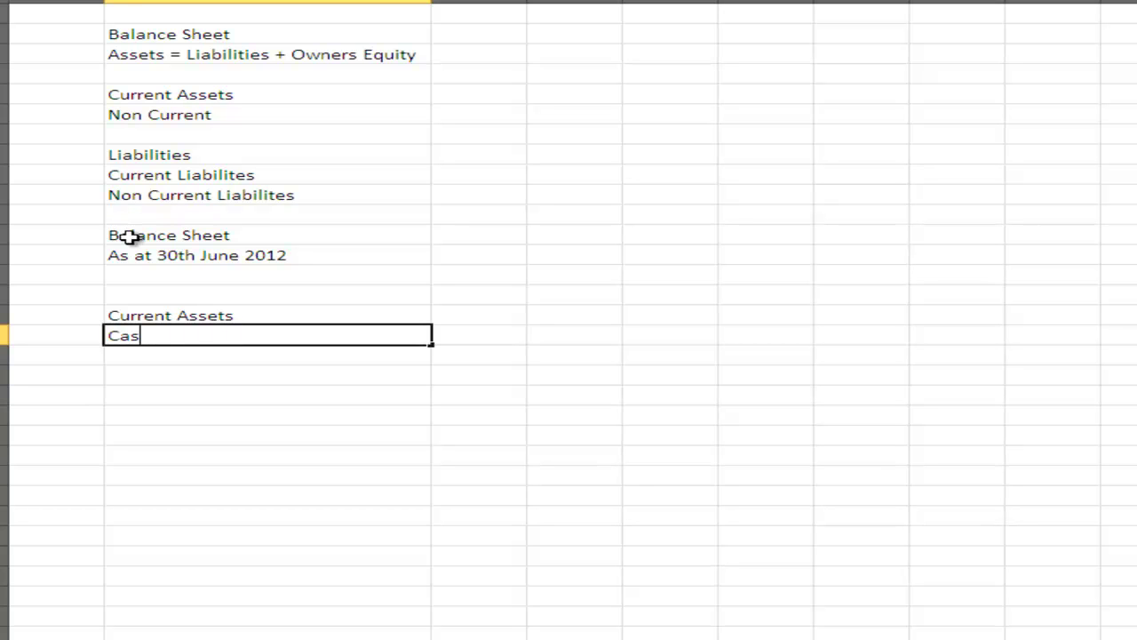
text(h at Bank)
key(Return)
text(Inv)
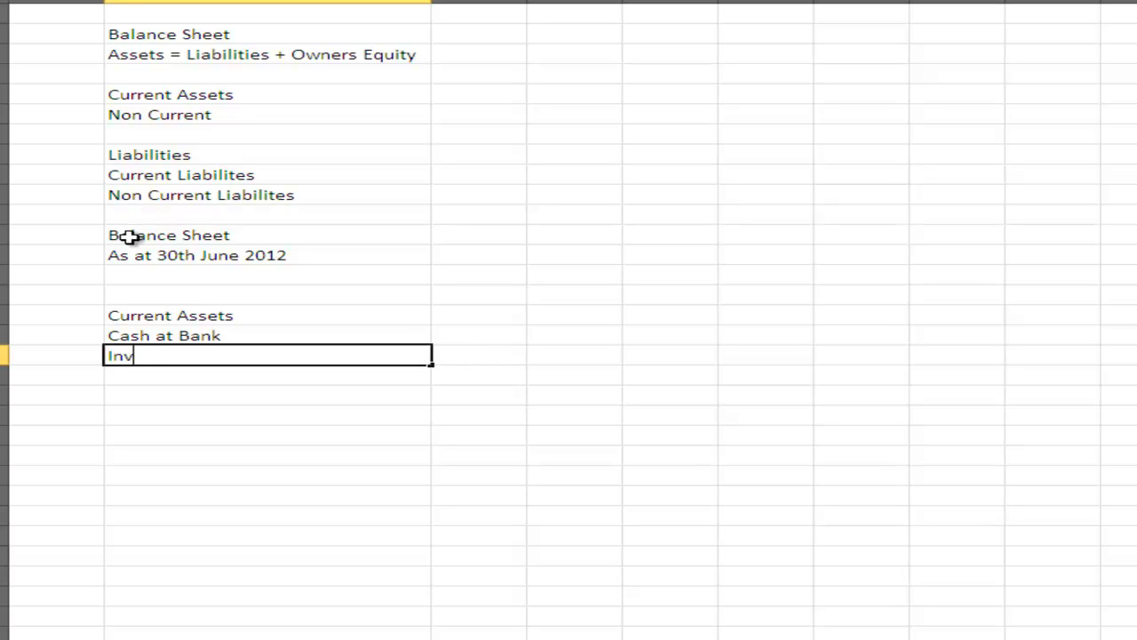
text(estments)
key(Return)
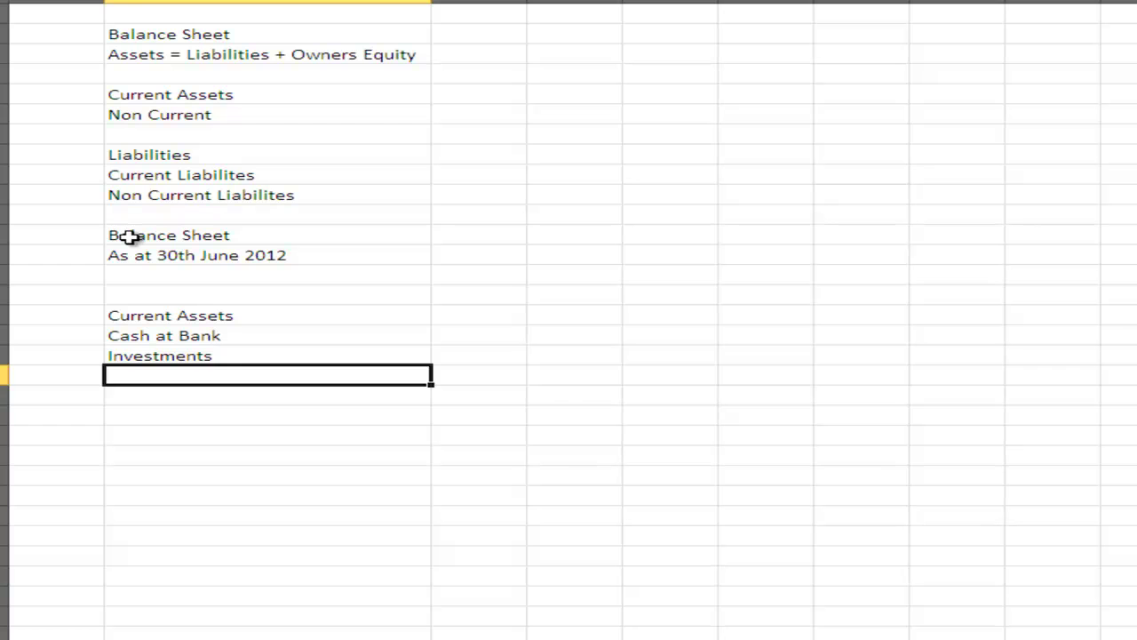
Add "Note Receivable" and "Account Receivable" to the current asset items below Investments.
text(Rece)
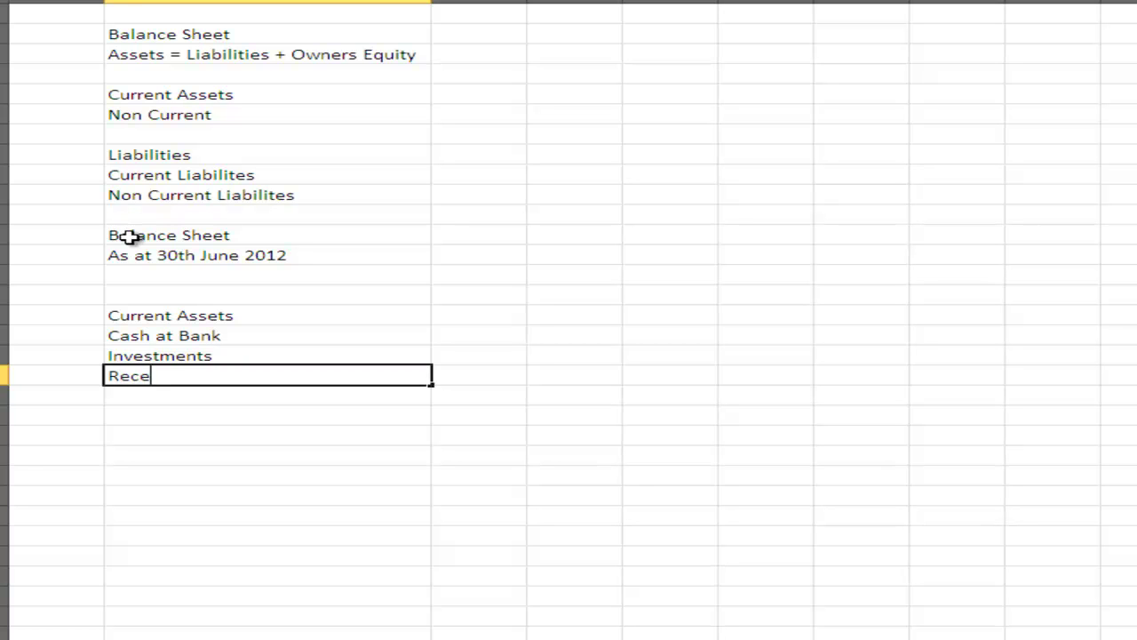
key(BackSpace)
key(BackSpace)
key(BackSpace)
key(BackSpace)
text(Note Receivable)
key(Return)
text(Ac)
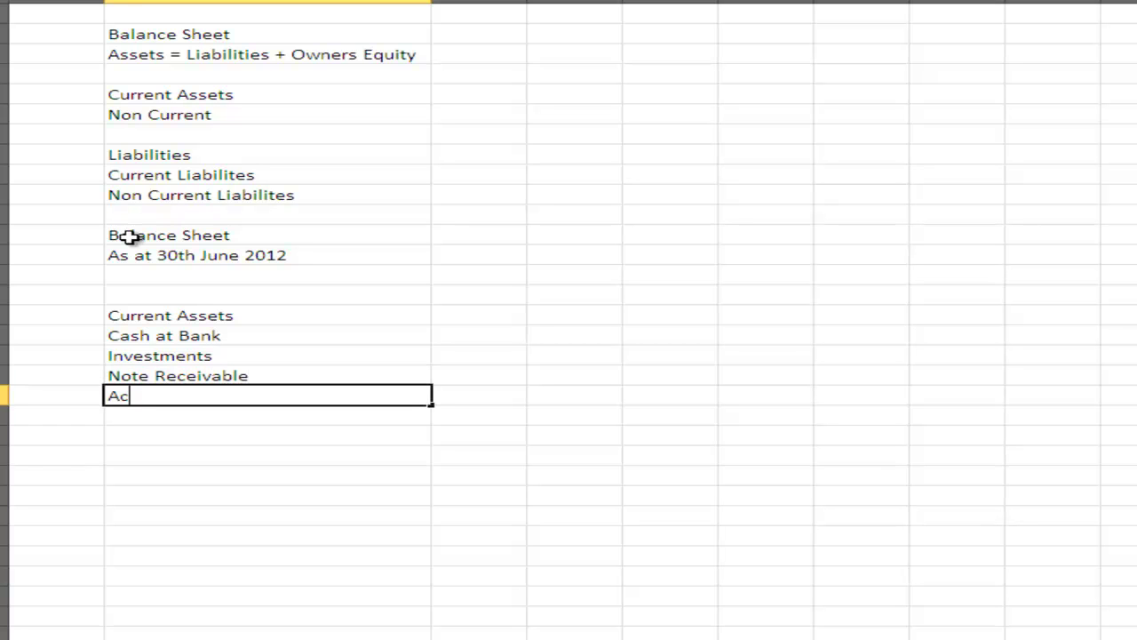
text(count Receivable)
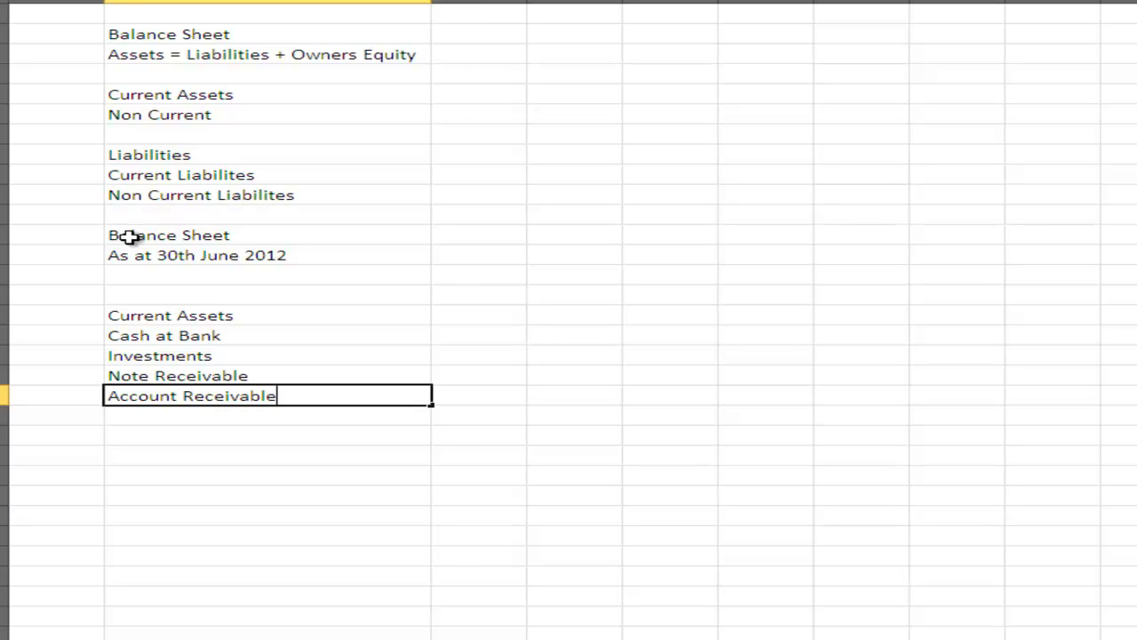
key(Return)
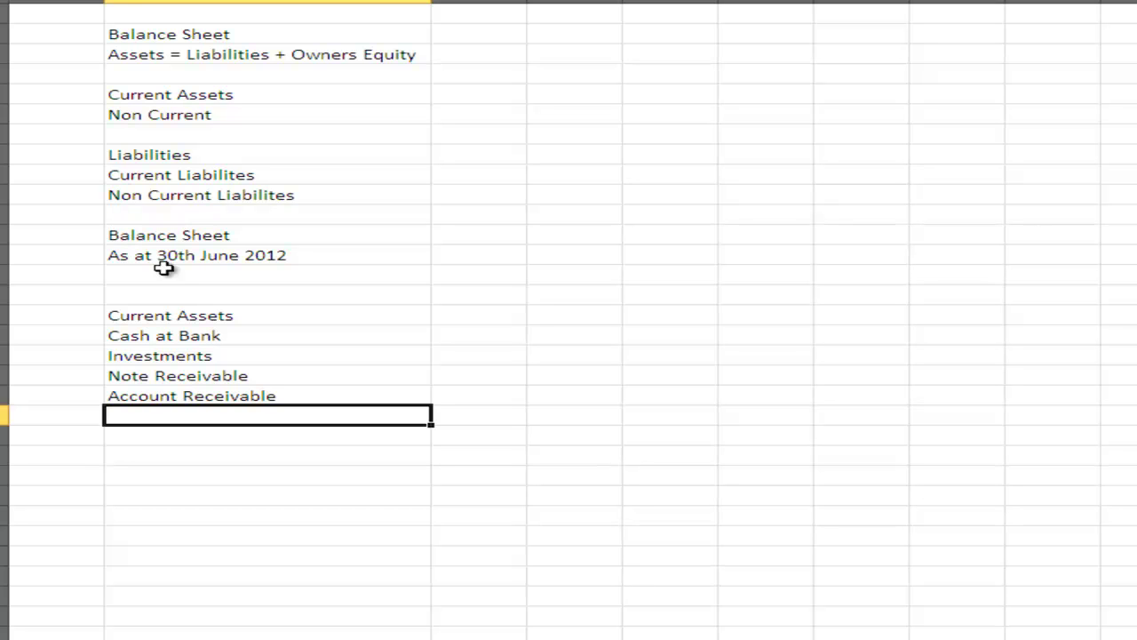
Make the "Current Assets" heading of the dated balance sheet bold.
click(142, 318)
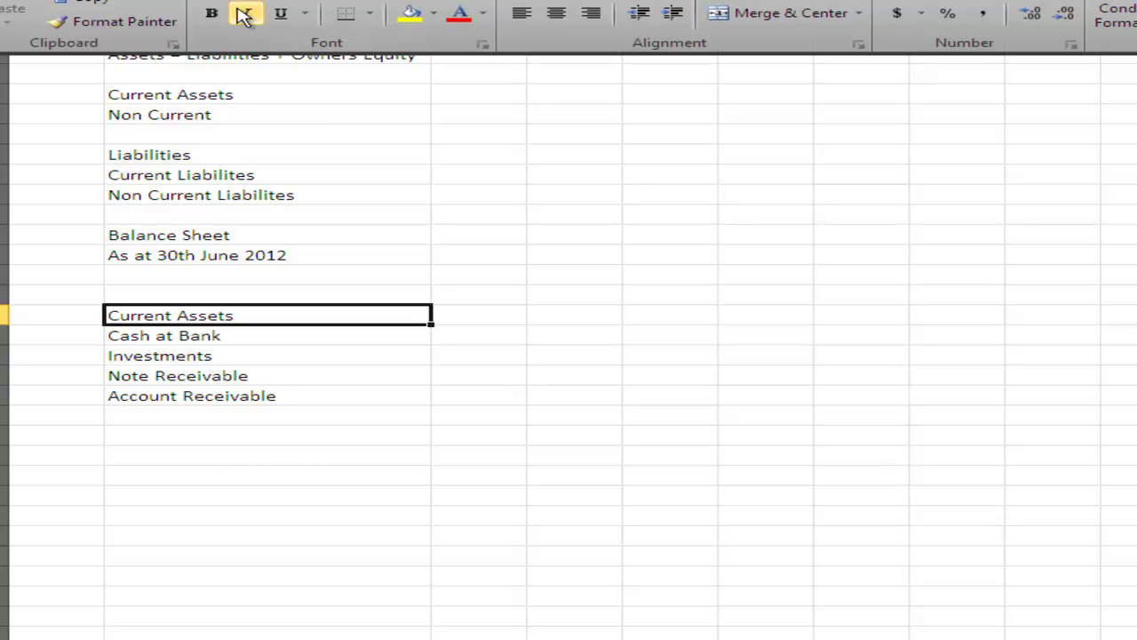
click(218, 13)
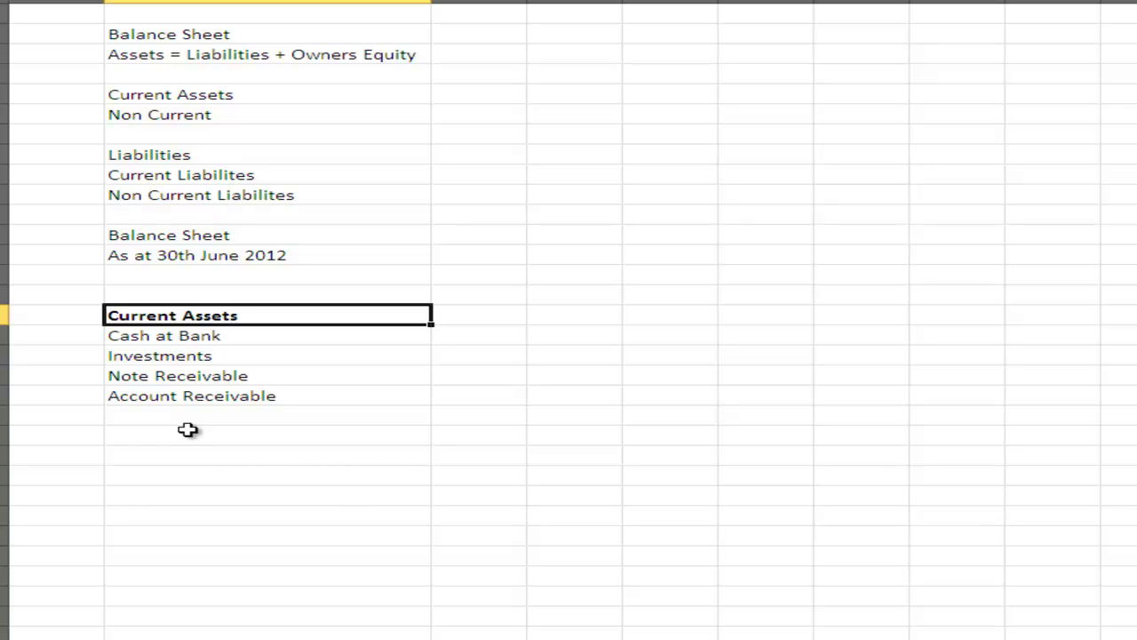
Leave two blank rows below Account Receivable and list "Inventory", "Supplies" and "Prepayments" in consecutive rows.
click(142, 457)
text(Inventory)
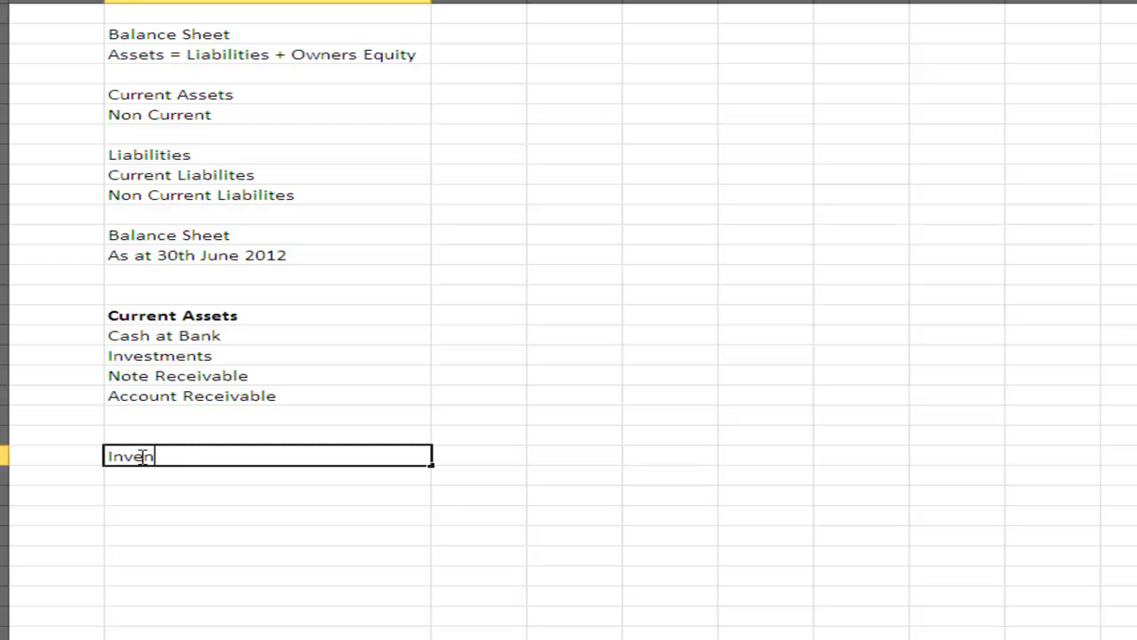
key(Return)
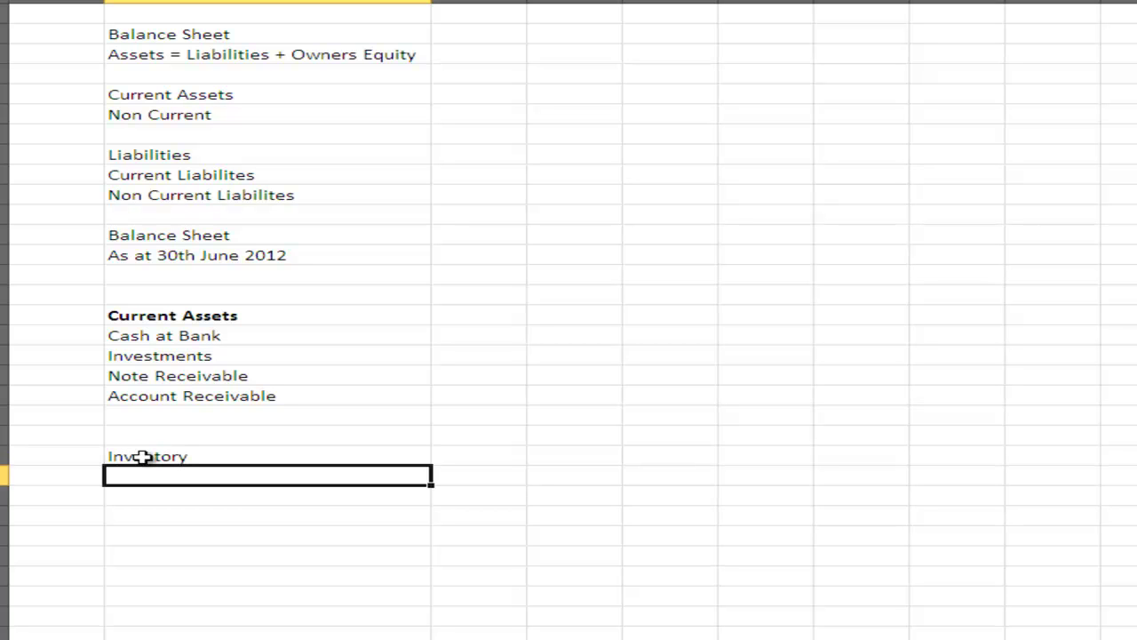
text(Supplies)
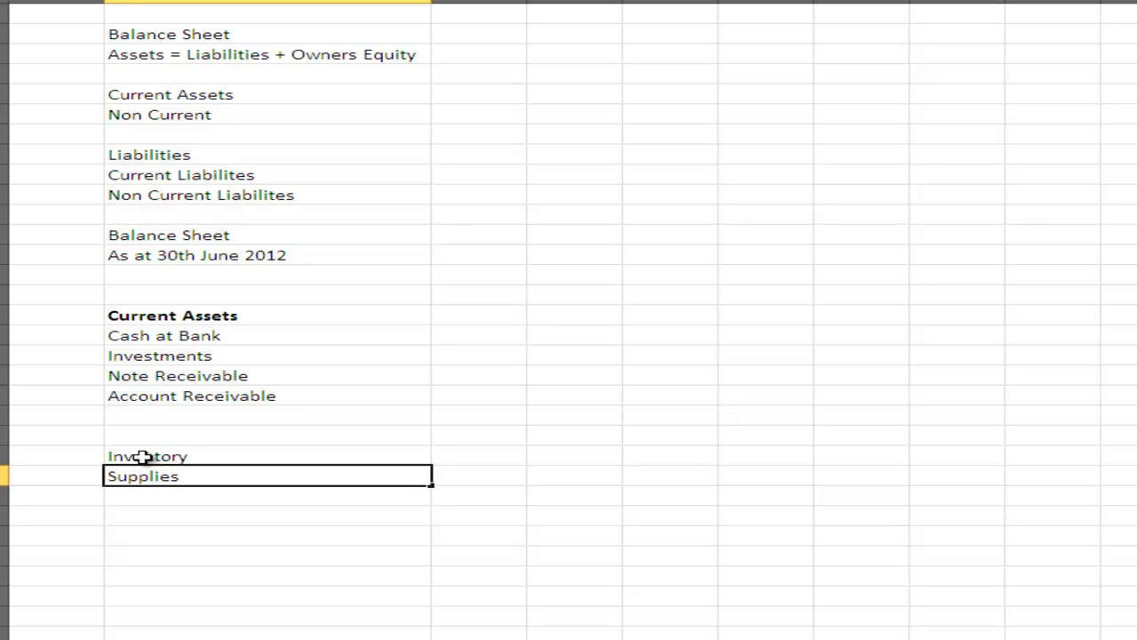
key(Return)
text(Pr)
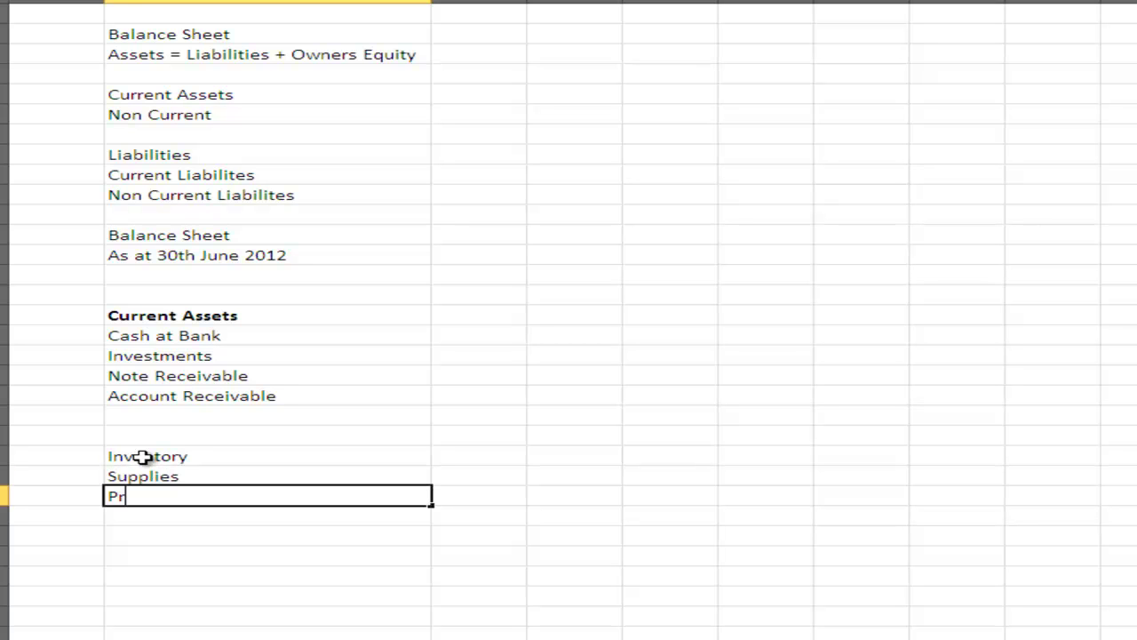
text(epayments)
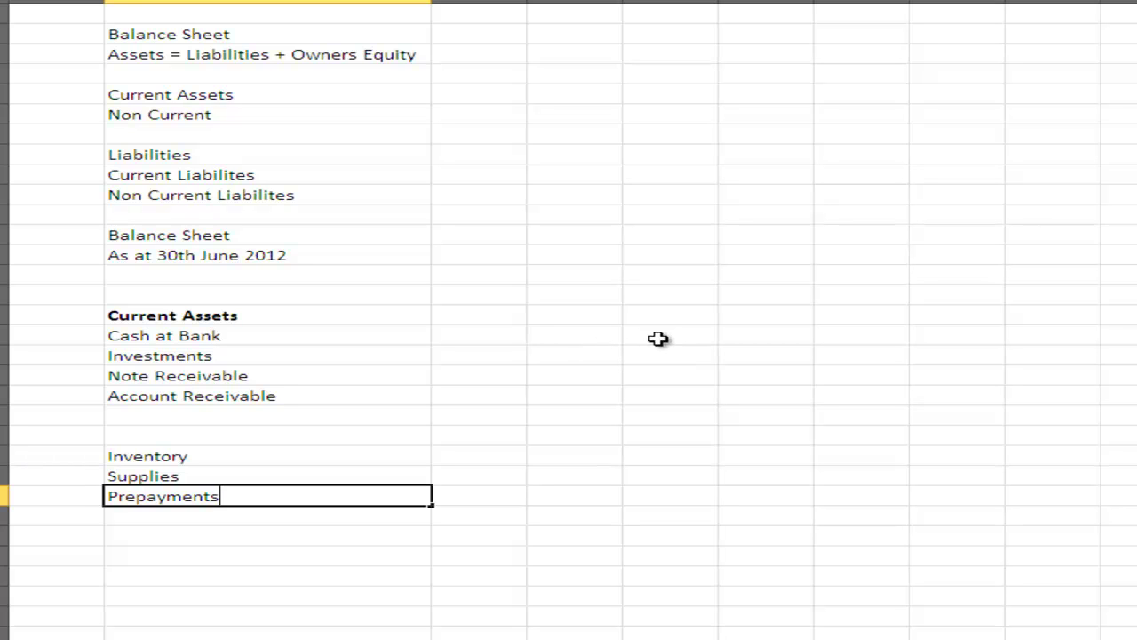
Enter 1000 for Cash at Bank and 50 for Note Receivable in column D, leaving Investments blank.
click(582, 340)
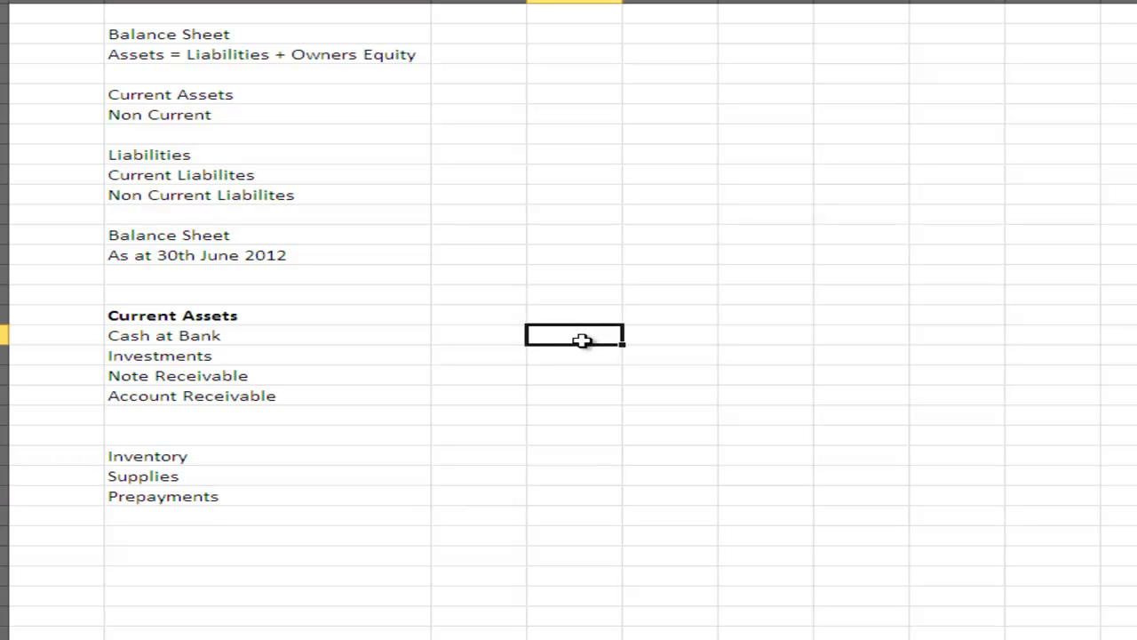
text(1000)
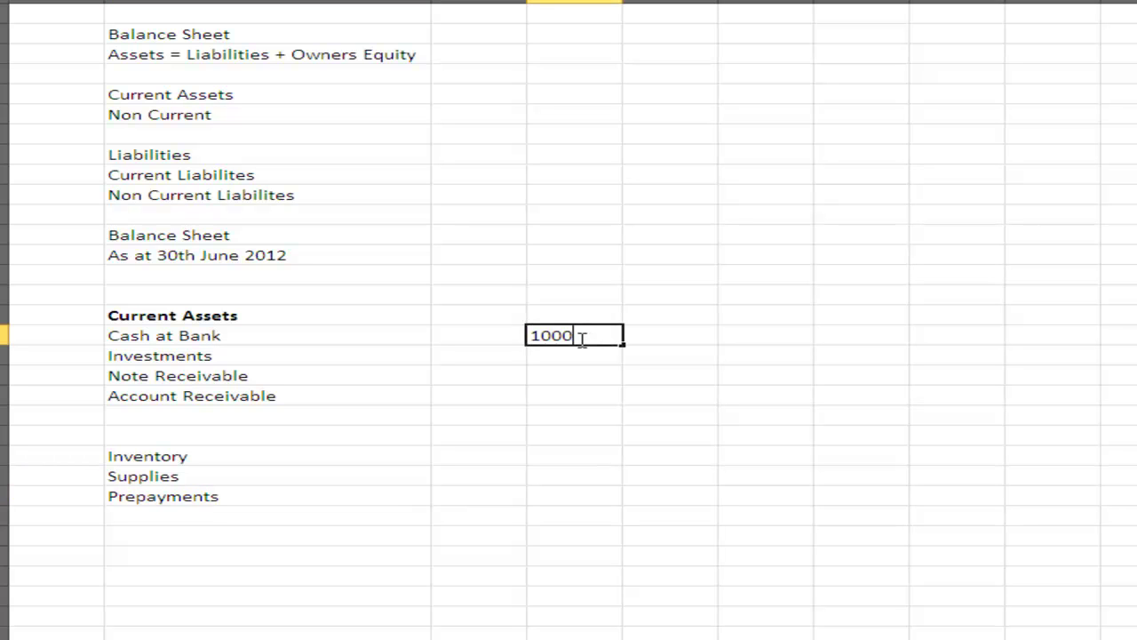
click(568, 355)
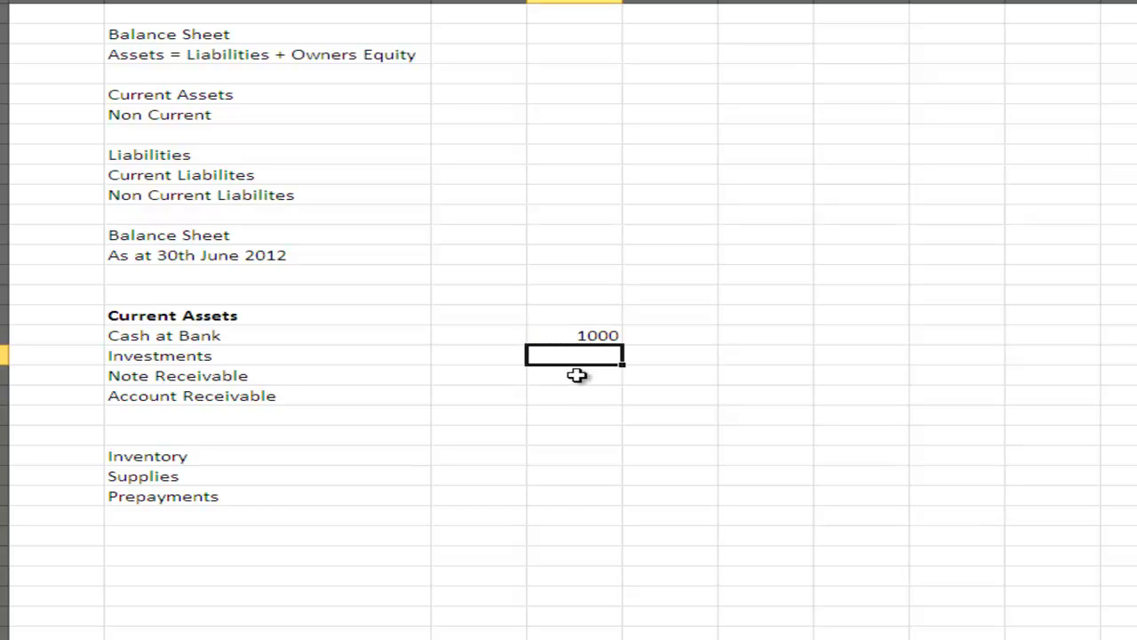
click(579, 374)
text(50)
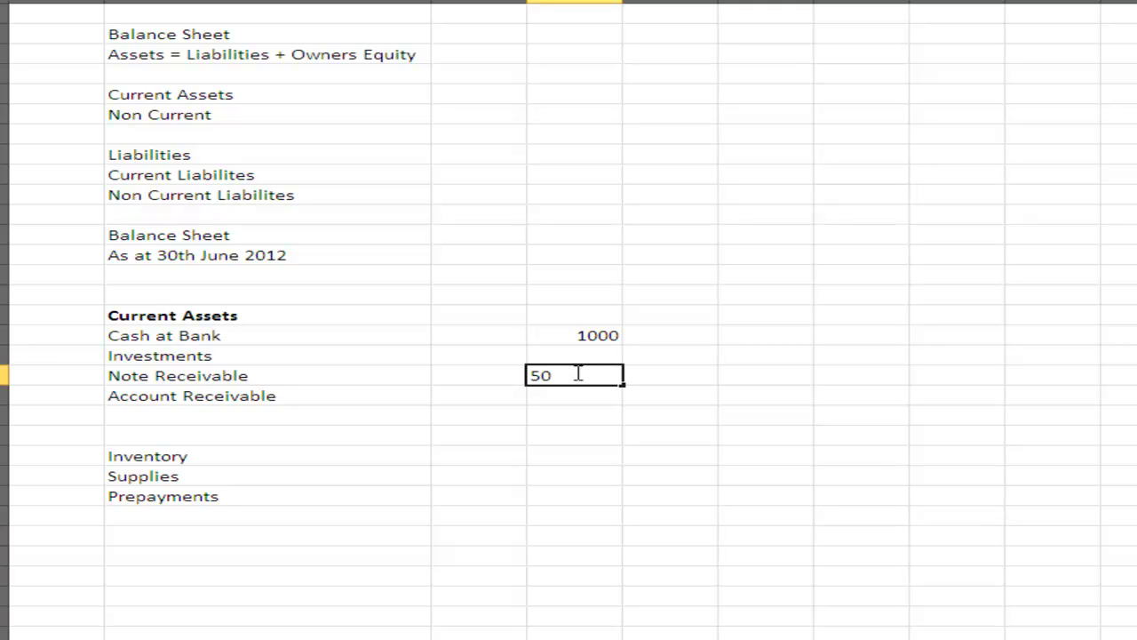
key(Return)
Enter the amounts 200 for Inventory, 20 for Supplies and 30 for Prepayments in column D.
key(Return)
key(Return)
key(Return)
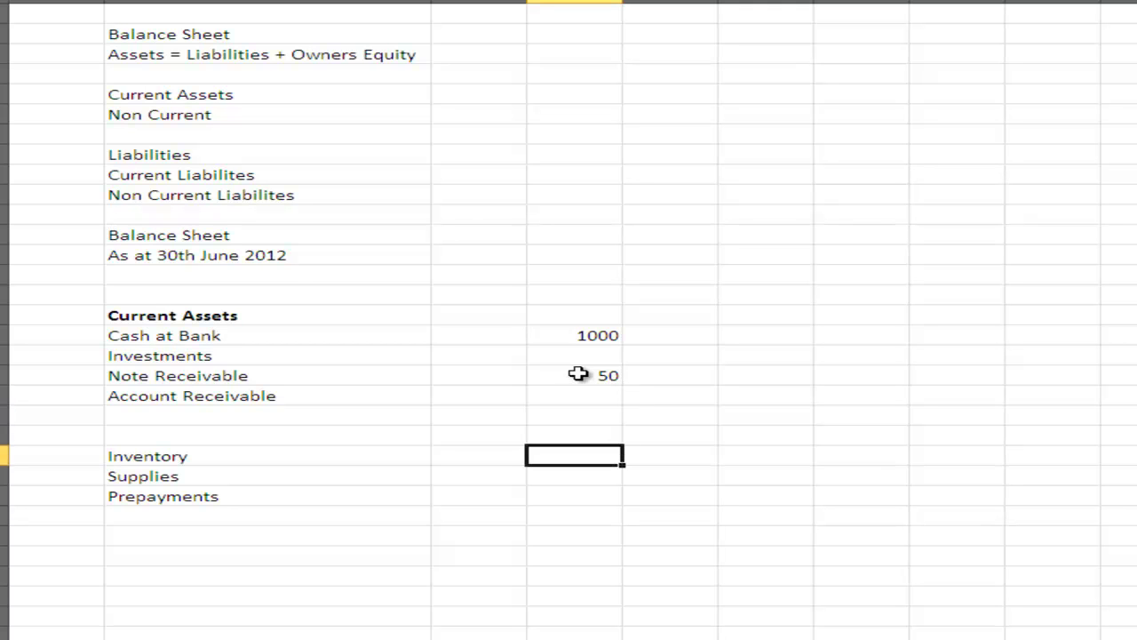
text(200)
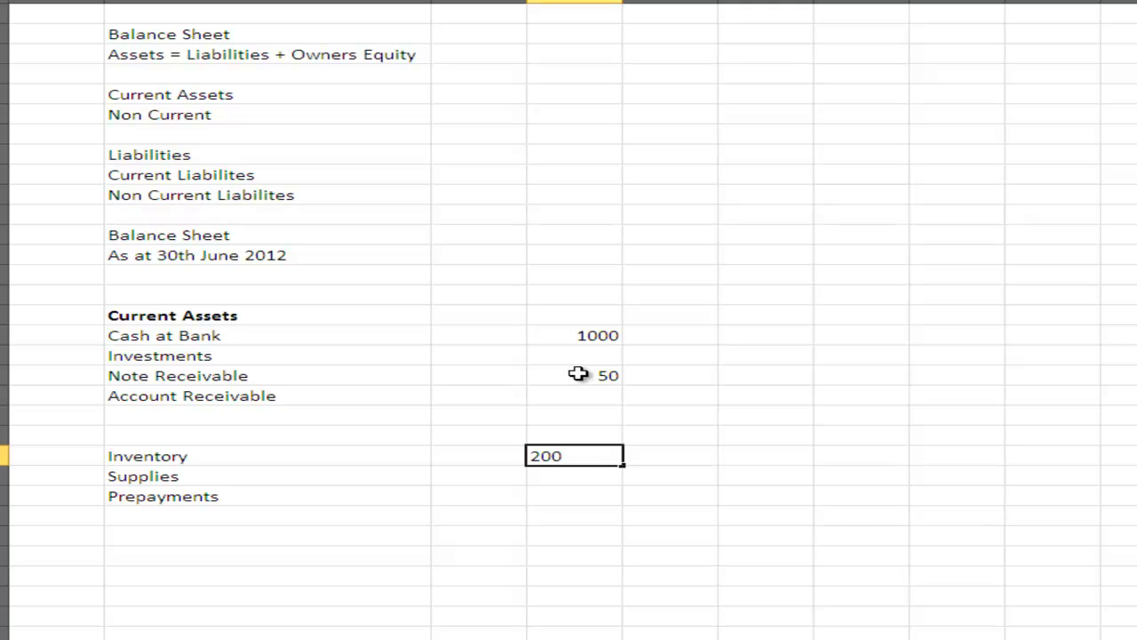
key(Return)
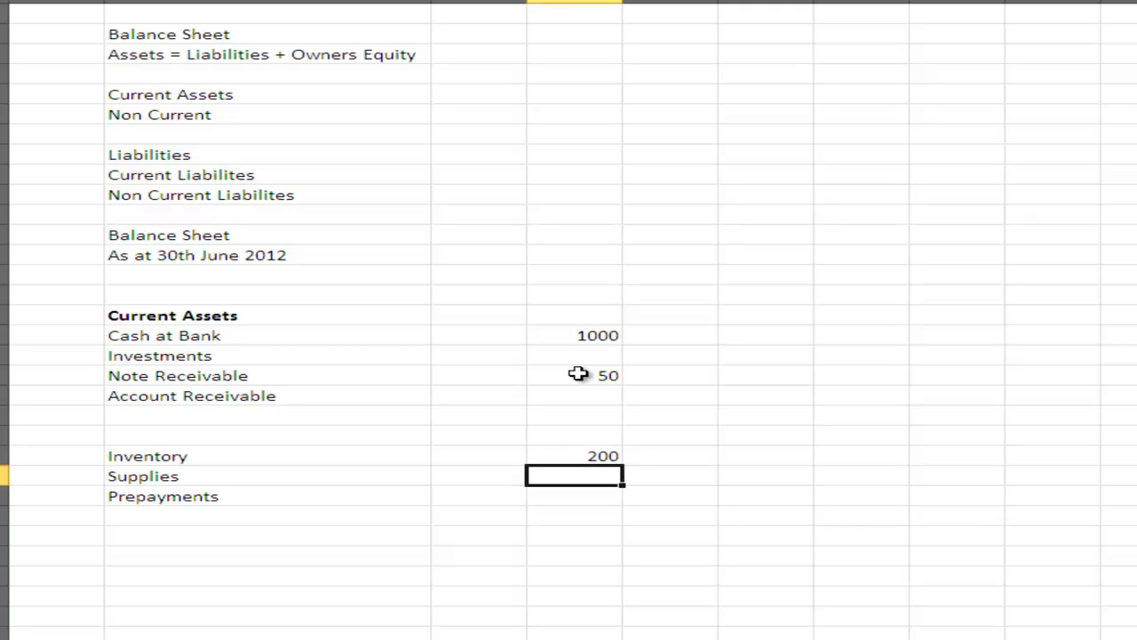
text(20)
key(Return)
text(30)
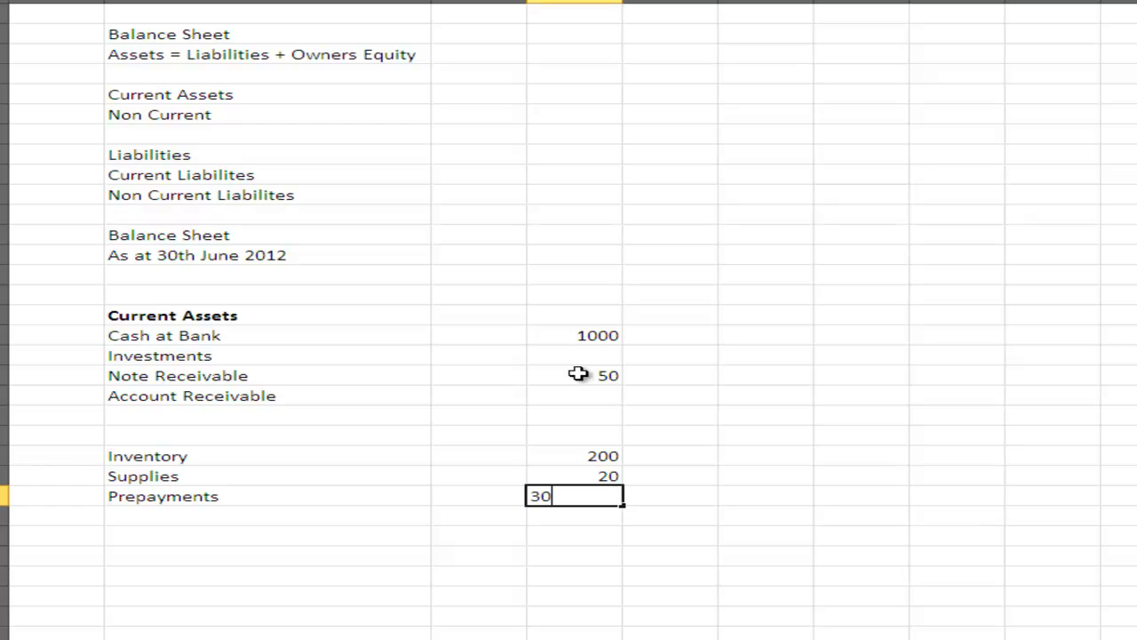
key(Return)
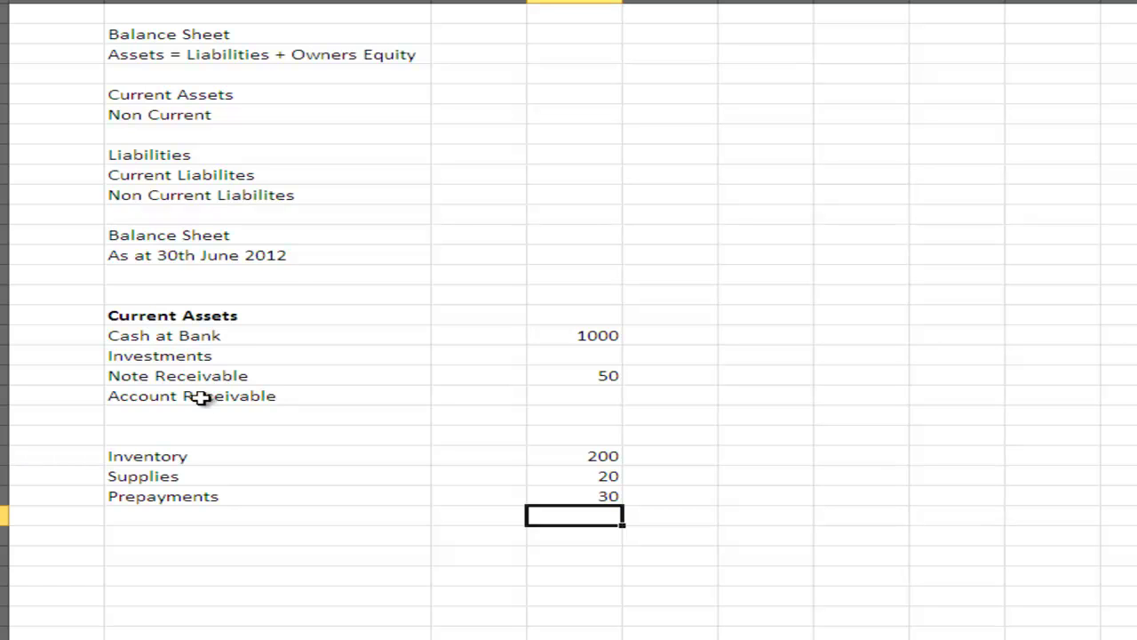
Add the item "Allowance for Bad Debts" directly below Account Receivable.
click(201, 399)
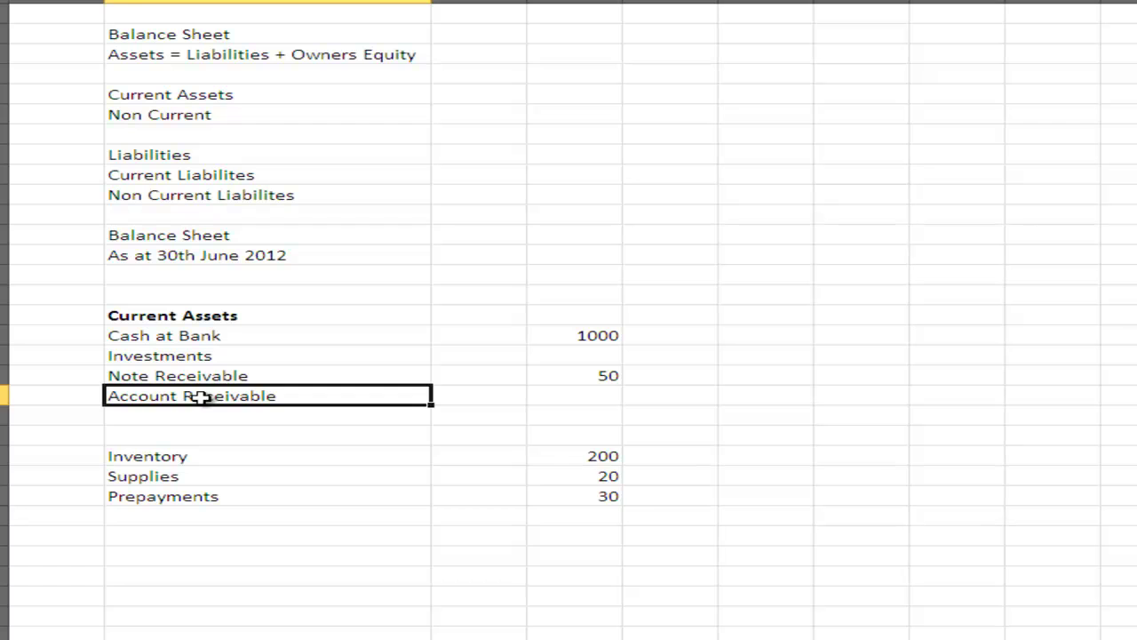
click(179, 412)
text(Allowance for Bad Debtrs)
key(BackSpace)
key(BackSpace)
key(BackSpace)
text(ts)
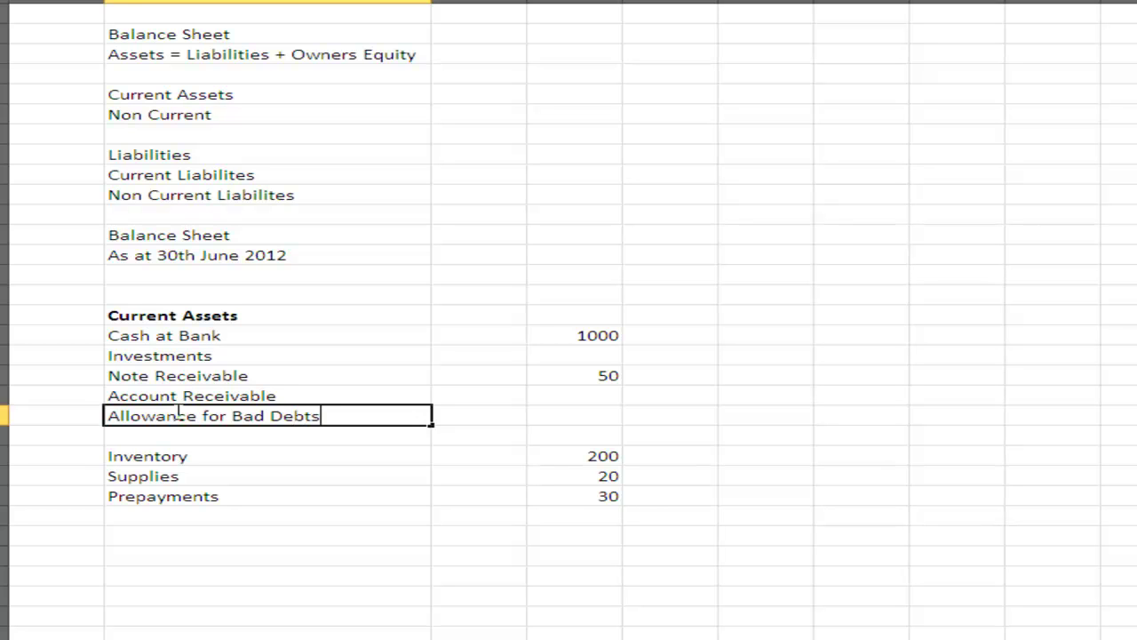
Enter 105 for Account Receivable and 5 for Allowance for Bad Debts in column C, next to their labels.
click(477, 397)
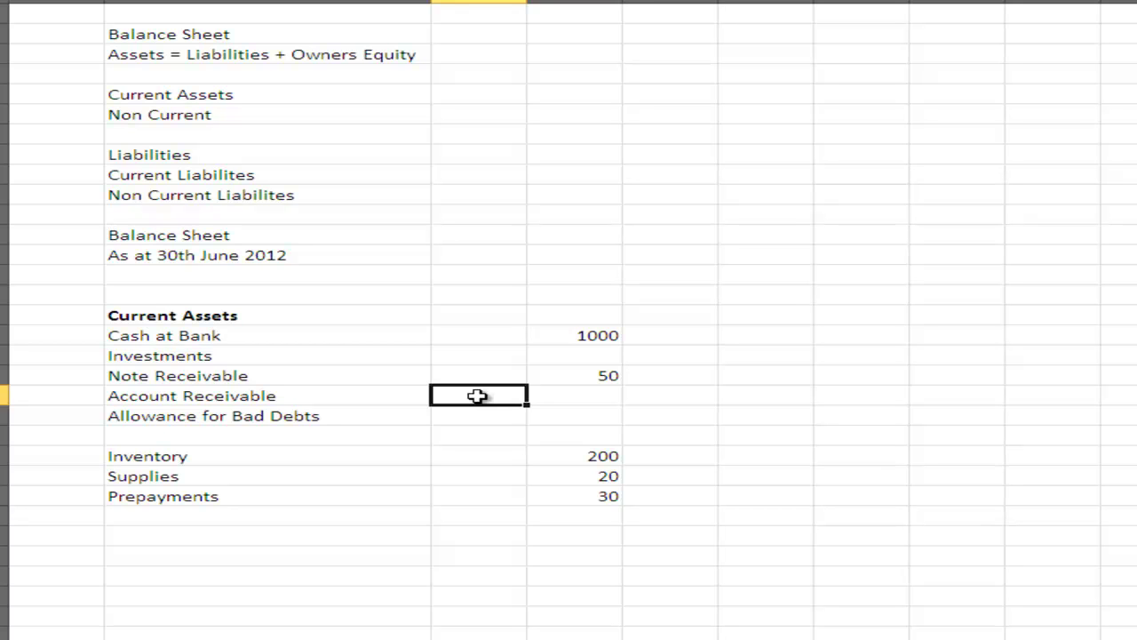
text(105)
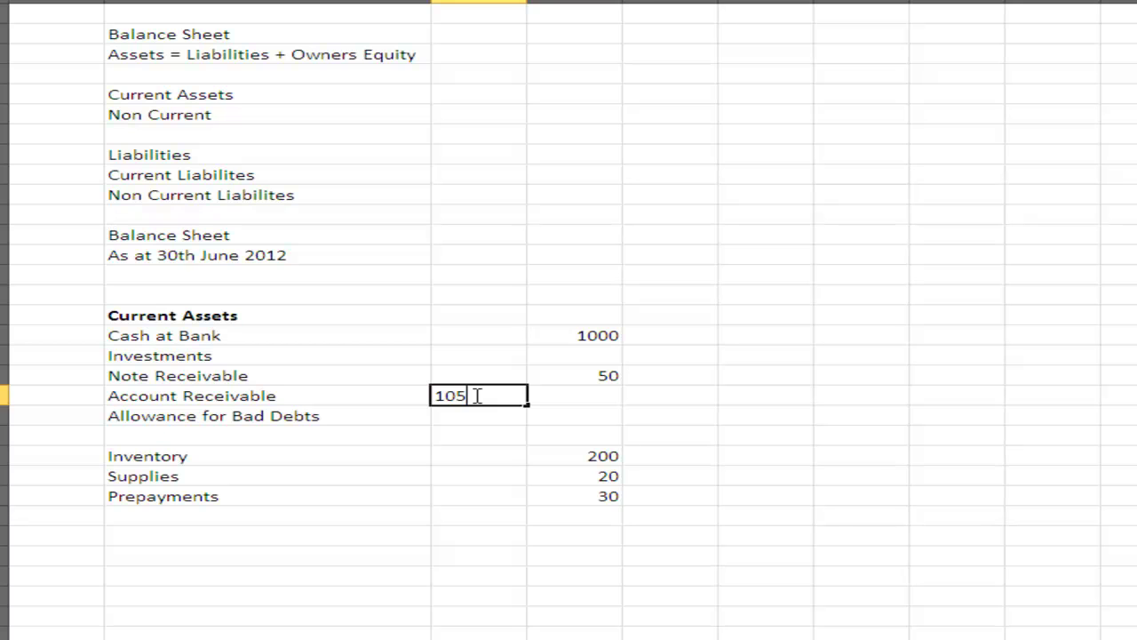
key(Return)
text(5)
key(Return)
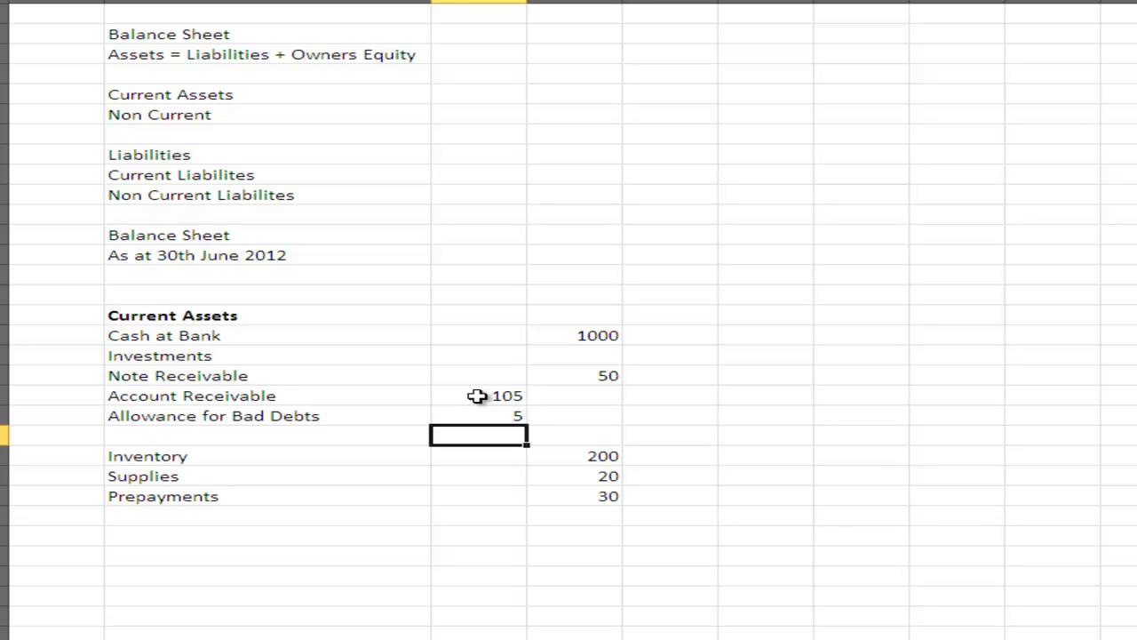
Add a "Net Accounts Receivable" row with 100 in column D above Inventory, and relabel the allowance "Less Allowance for Bad Debts".
key(Right)
text(100)
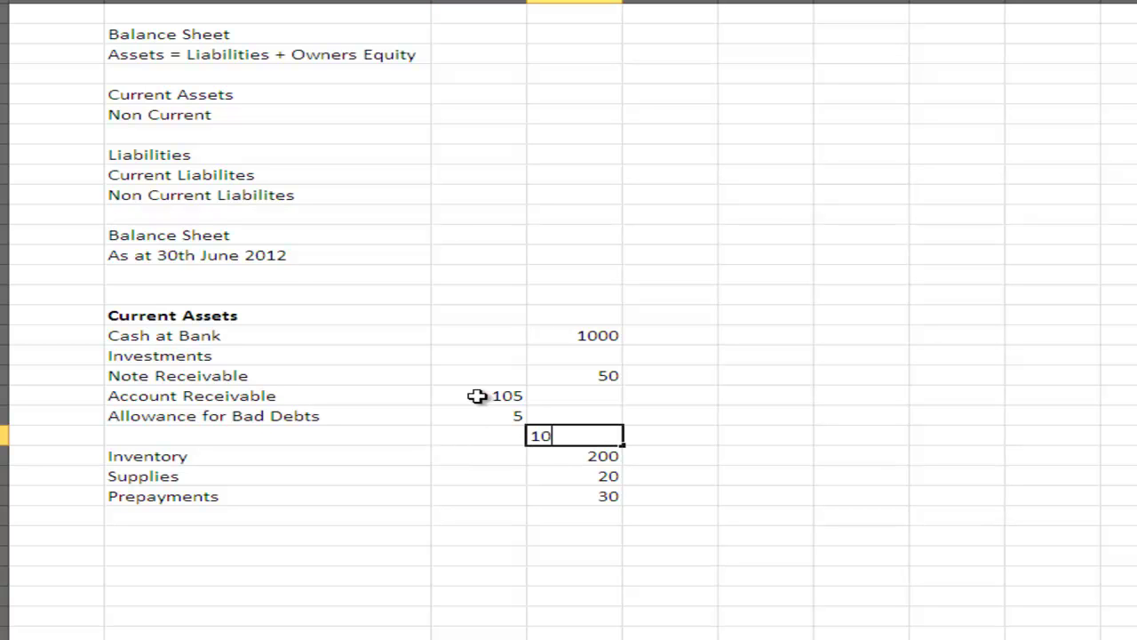
click(196, 438)
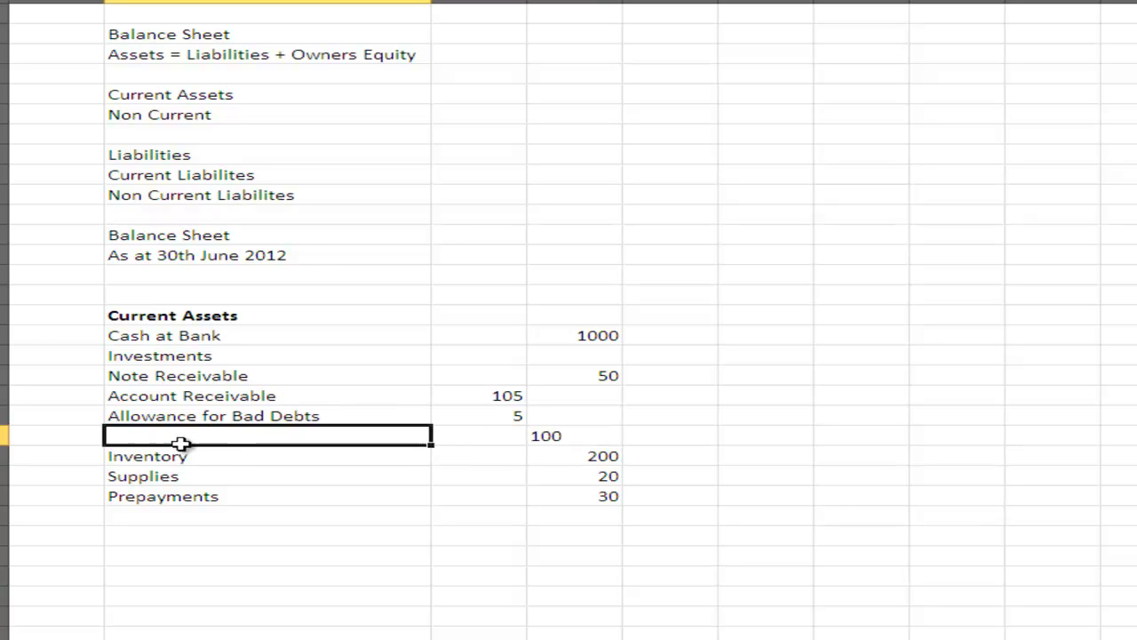
text(Net A)
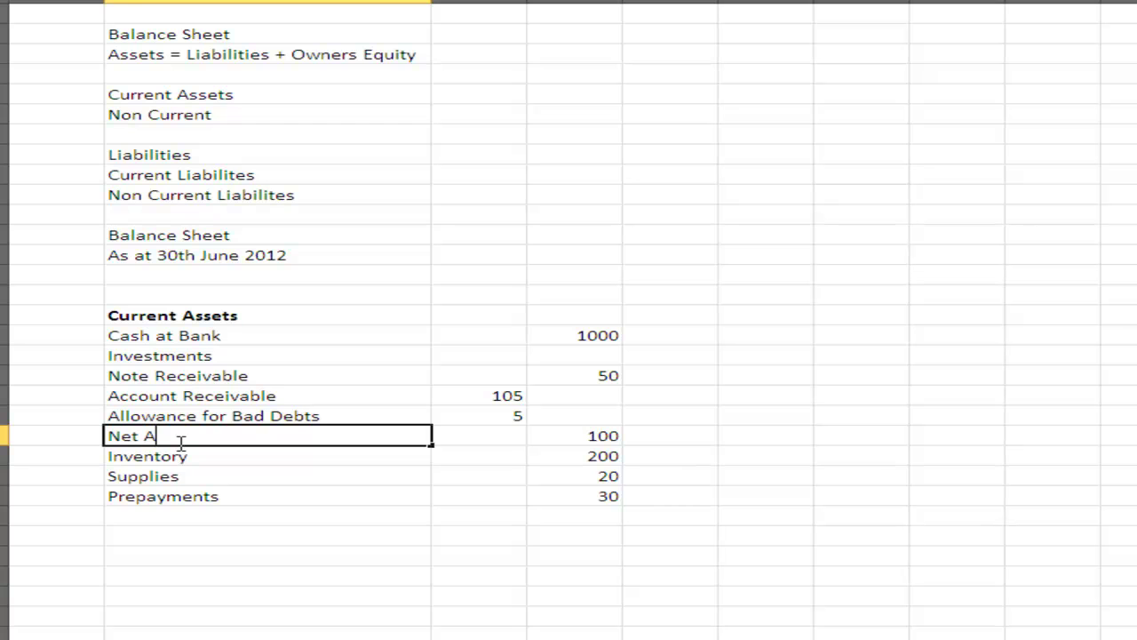
text(ccounts Receivqabl)
key(BackSpace)
key(BackSpace)
key(BackSpace)
key(BackSpace)
text(able)
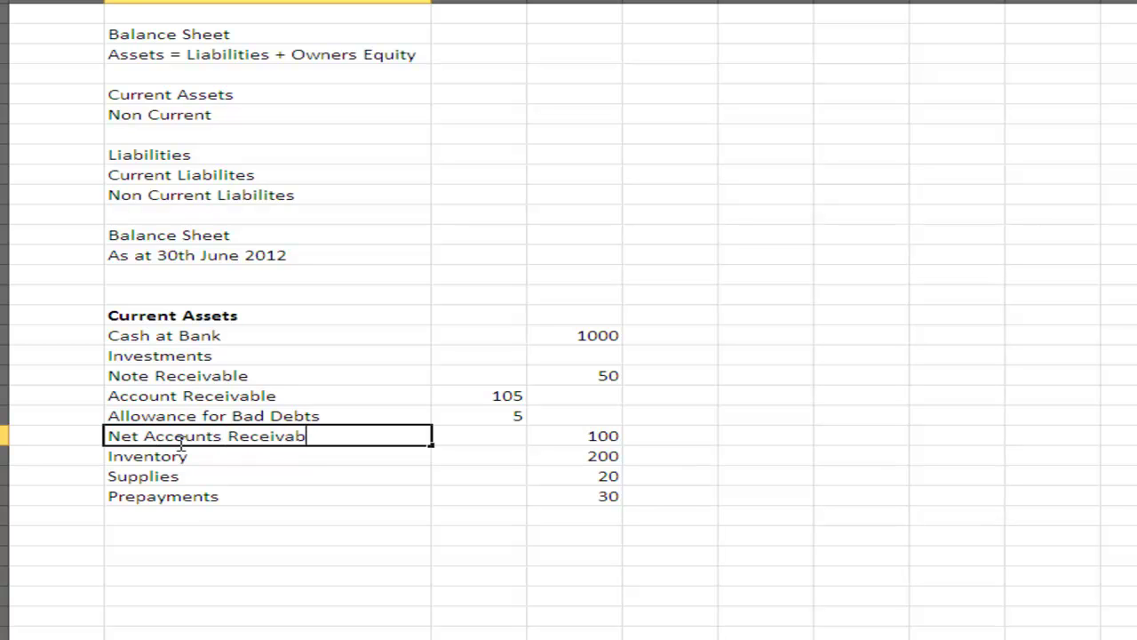
click(123, 417)
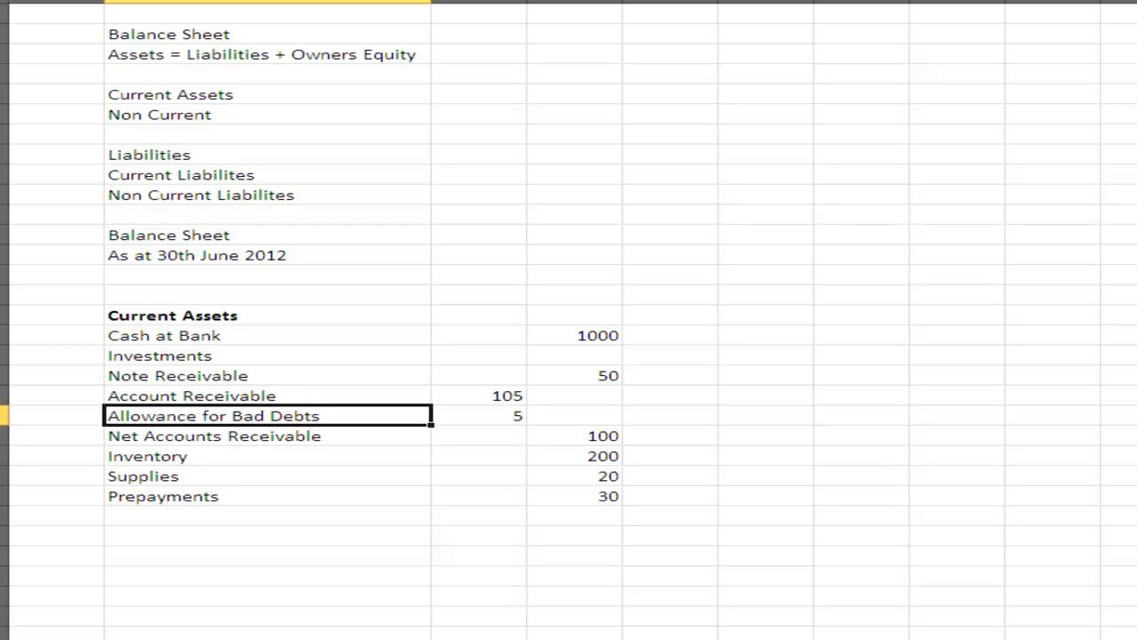
text(Less)
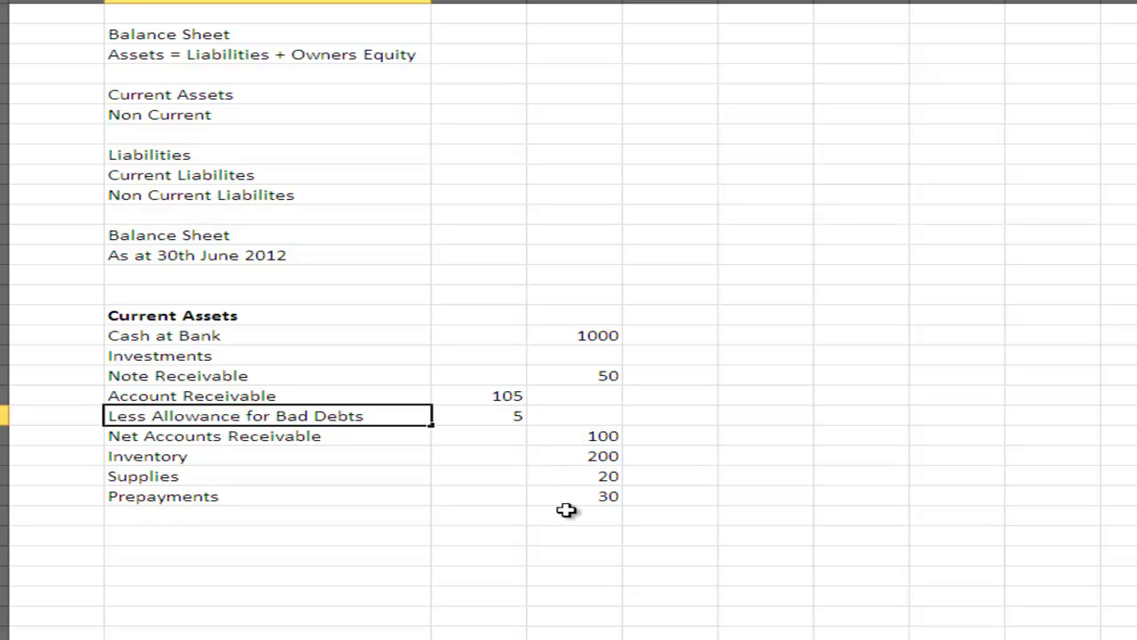
Add a "Total Current Assets" row below Prepayments and sum D17:D25 in its column D cell.
click(206, 518)
text(Total Current Assets)
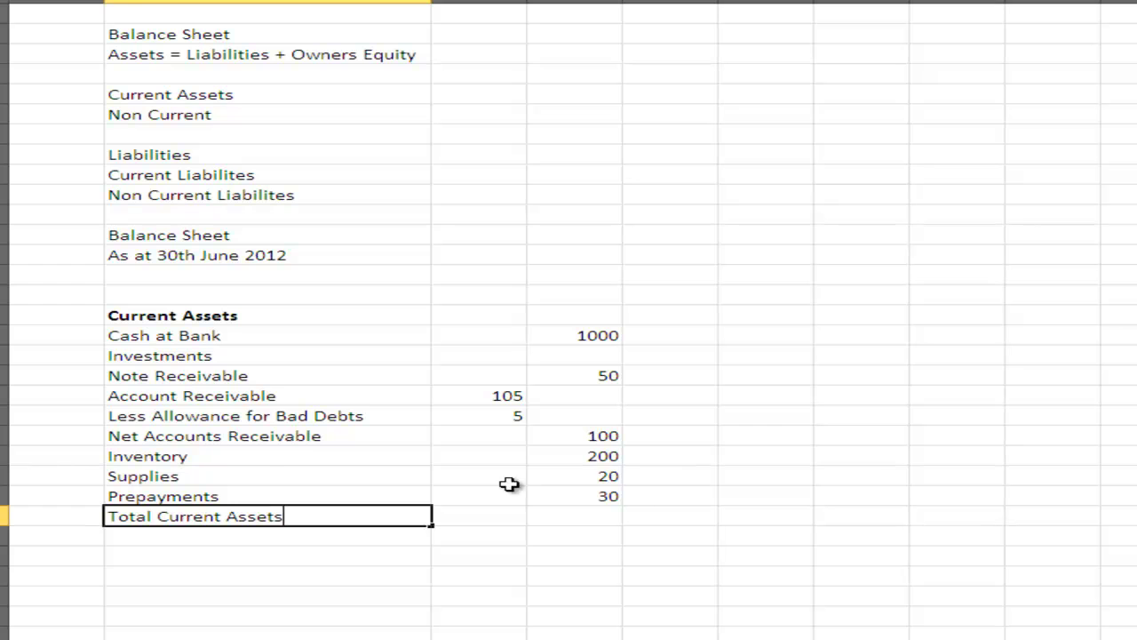
click(561, 516)
text(=sum()
drag(579, 336, 575, 504)
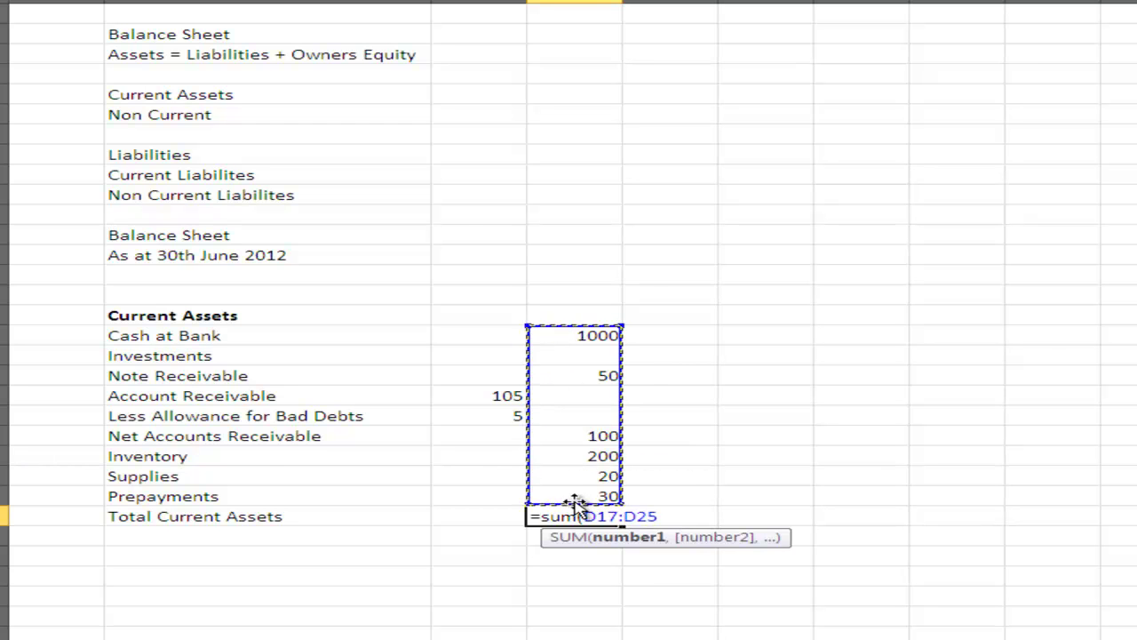
text())
key(Return)
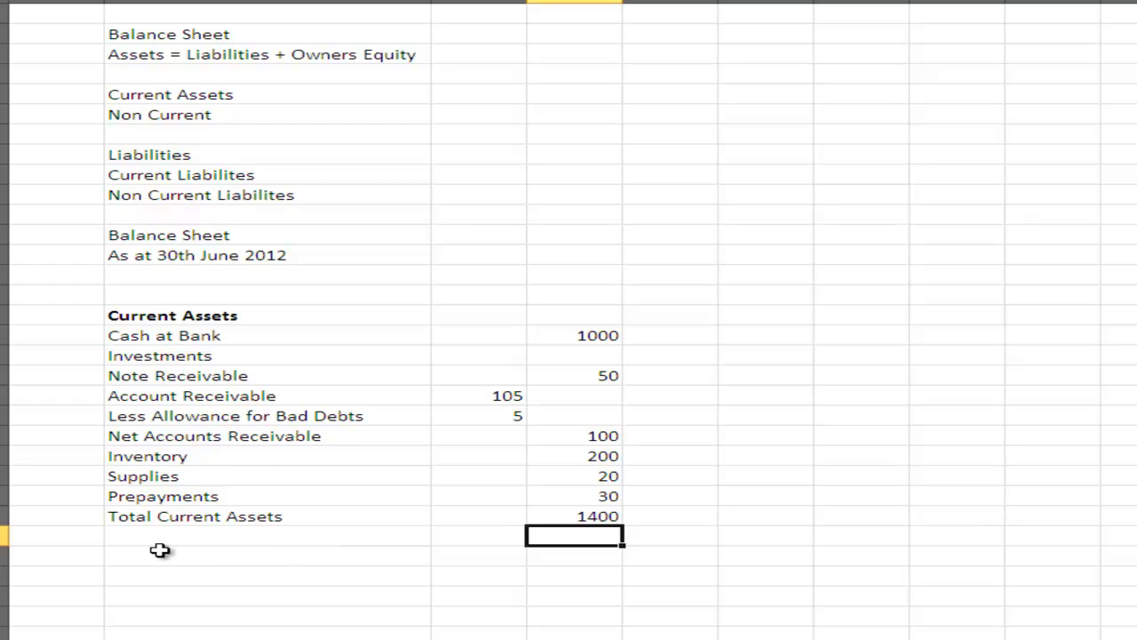
click(151, 552)
right_click(152, 554)
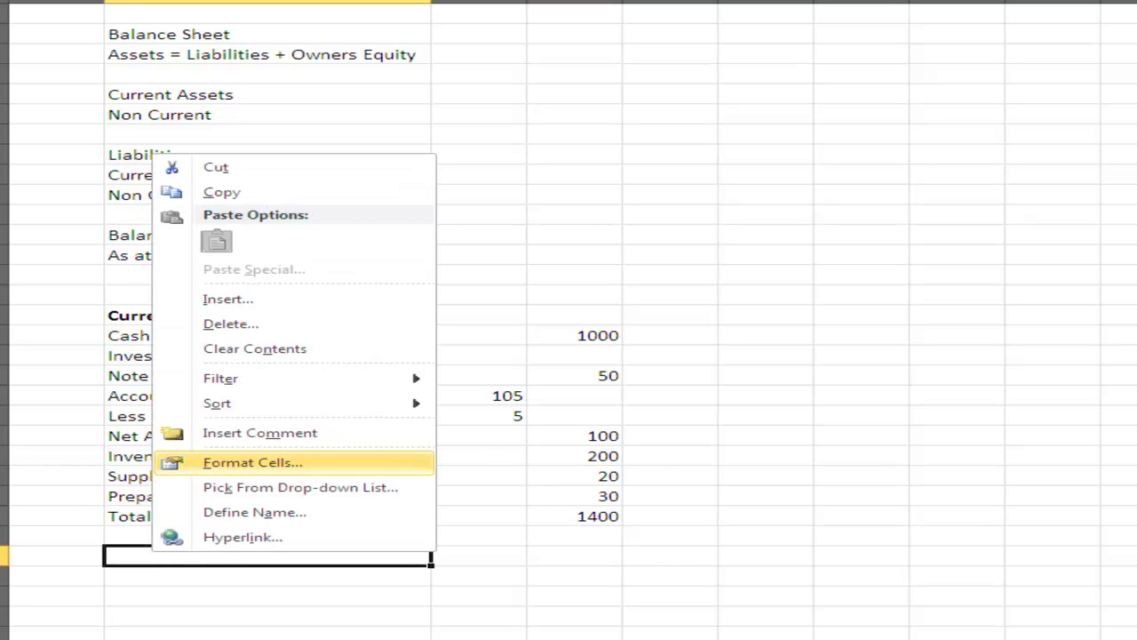
click(252, 462)
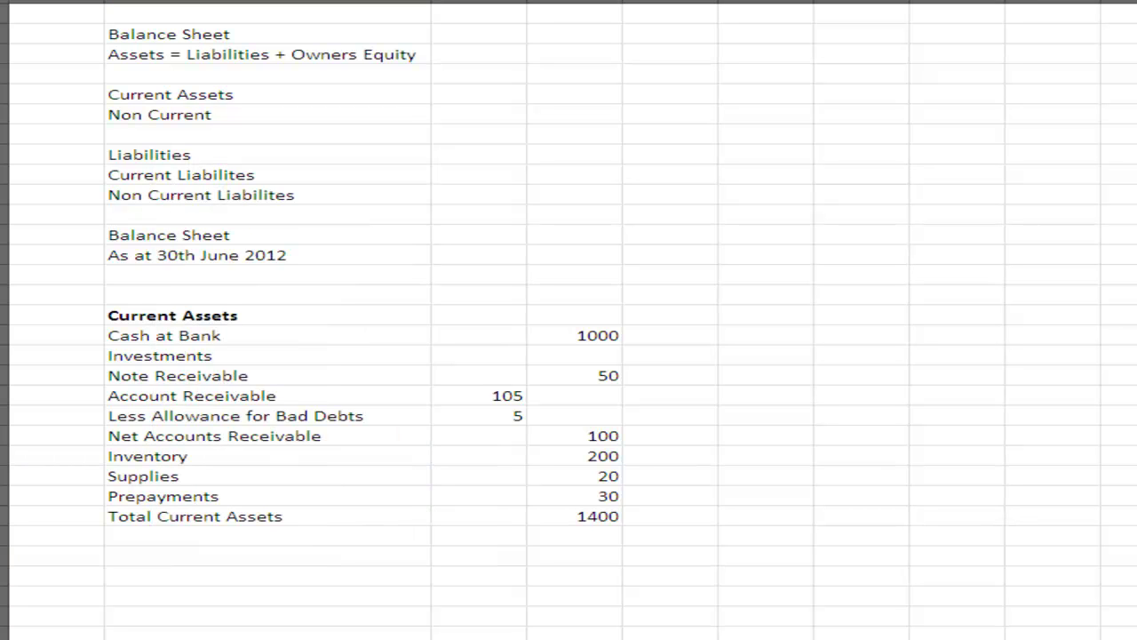
key(Return)
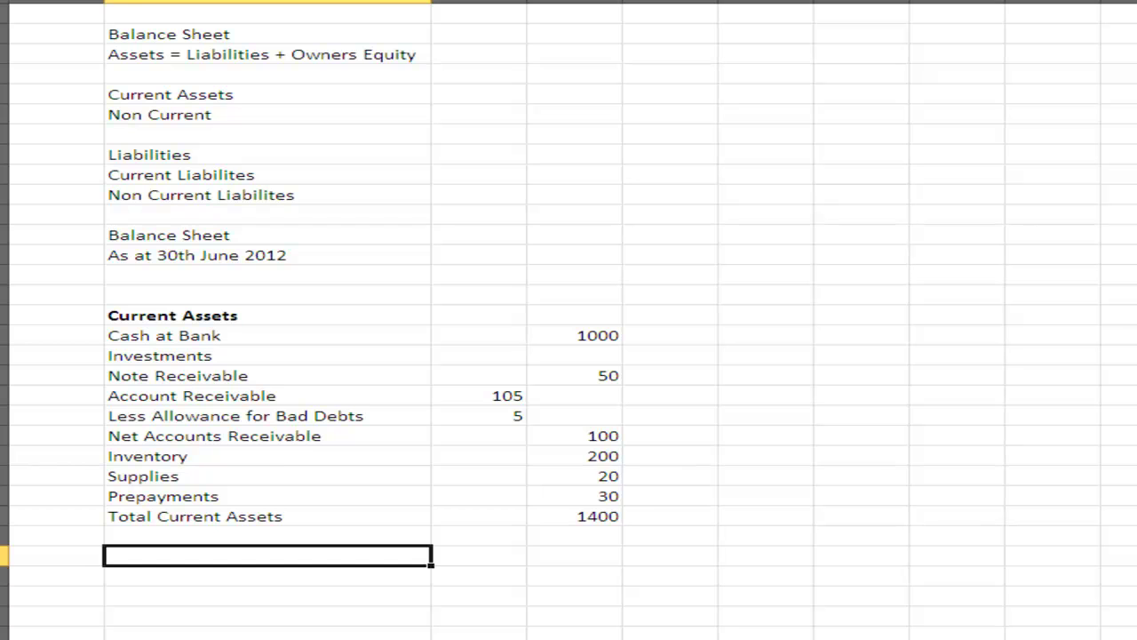
Enter the heading "Non Current Assets" one blank row below Total Current Assets and make it bold.
text(N)
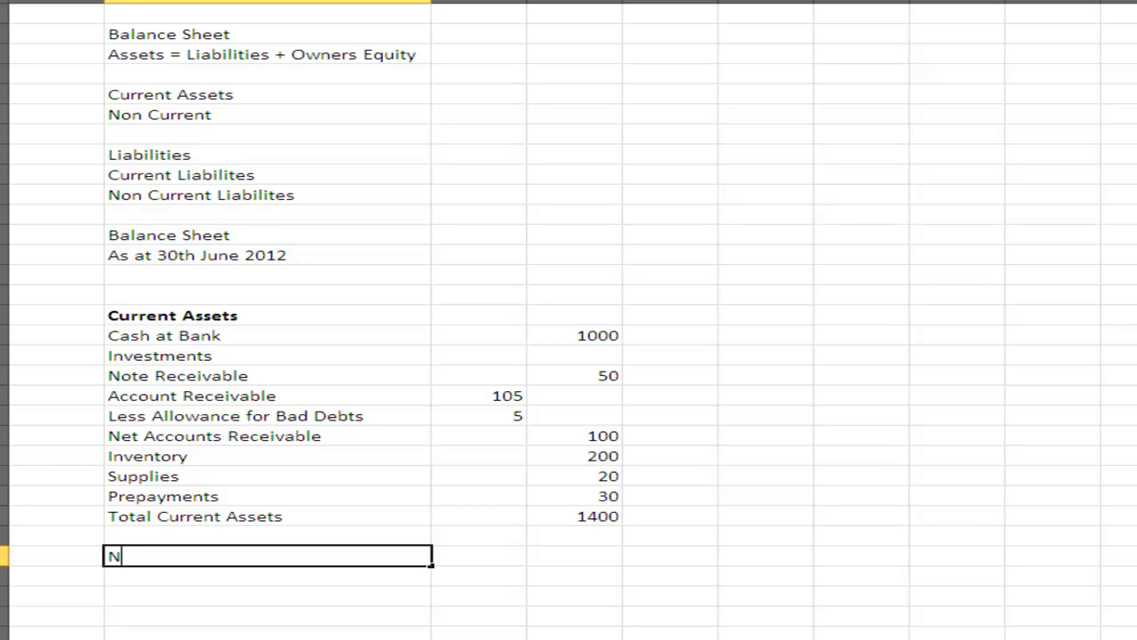
text(on Current Assets)
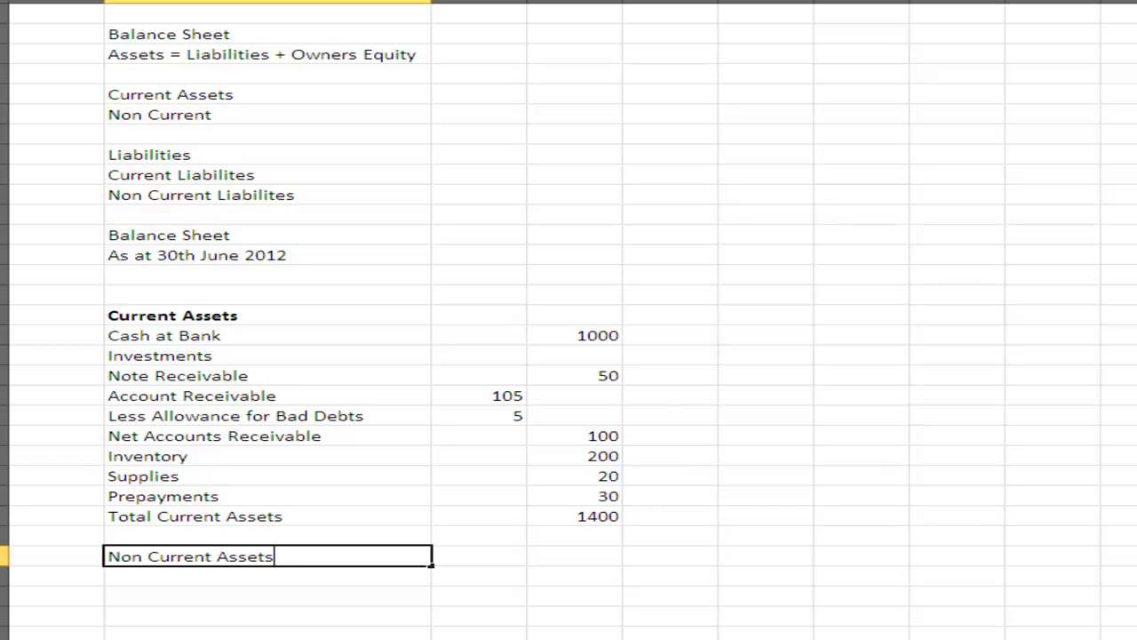
key(Return)
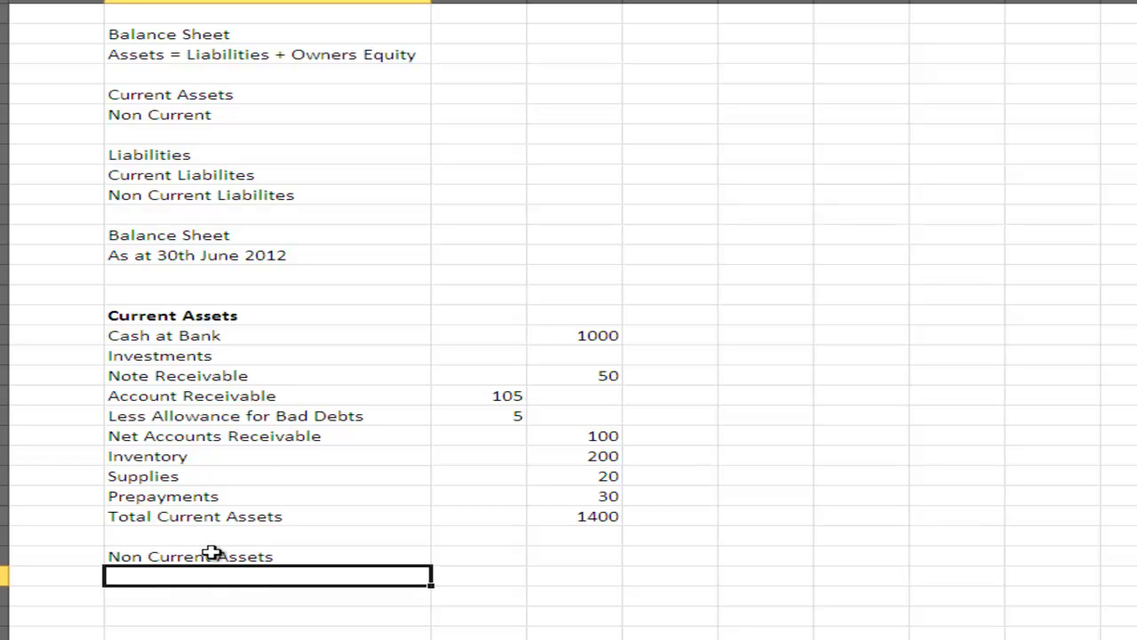
click(212, 552)
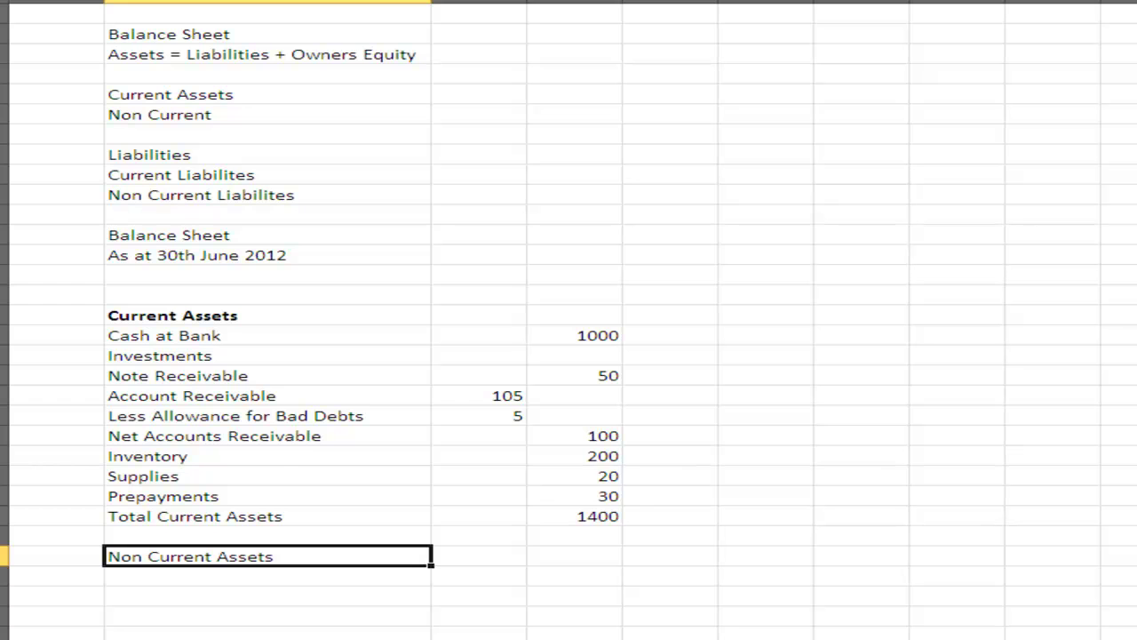
click(211, 12)
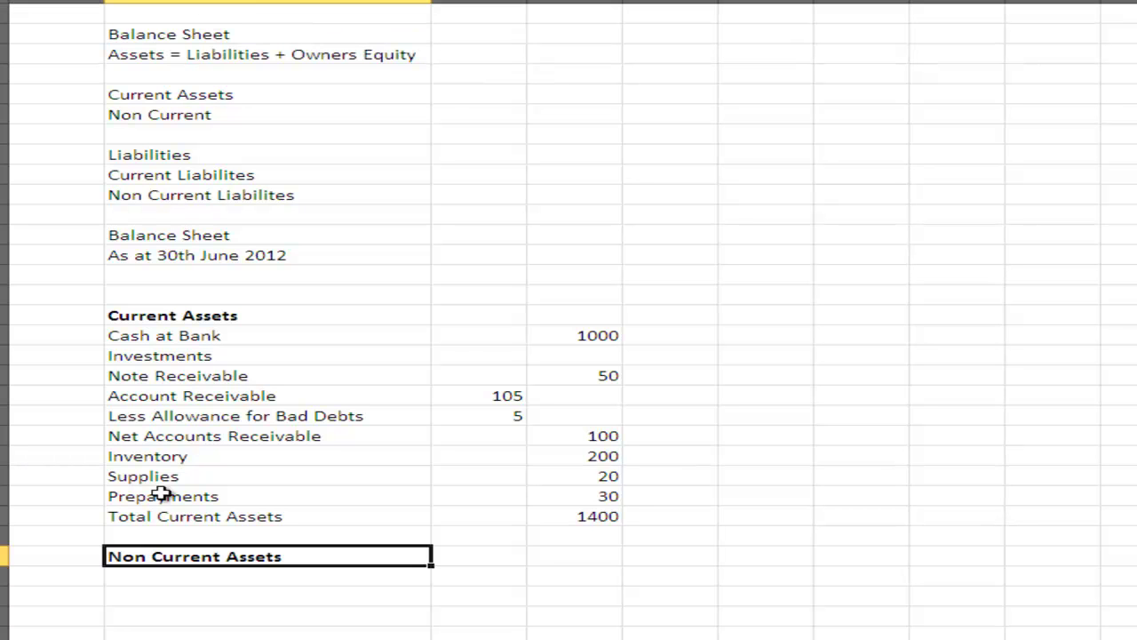
List Equipment, Furniture & Fittings and Motor Vehicle in the rows directly below the Non Current Assets heading.
click(154, 573)
key(Down)
key(Down)
key(Down)
key(Down)
key(Down)
key(Down)
key(Down)
key(Down)
key(Down)
key(Down)
key(Down)
key(Down)
key(Down)
key(Down)
key(Down)
key(Down)
key(Down)
key(Down)
key(Down)
key(Down)
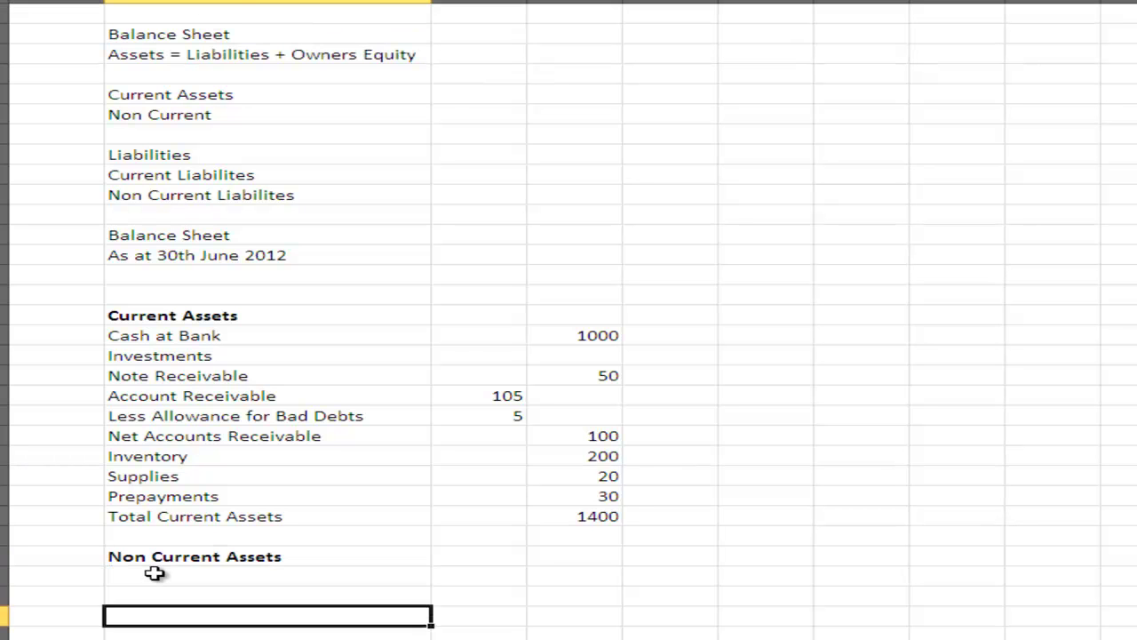
key(Down)
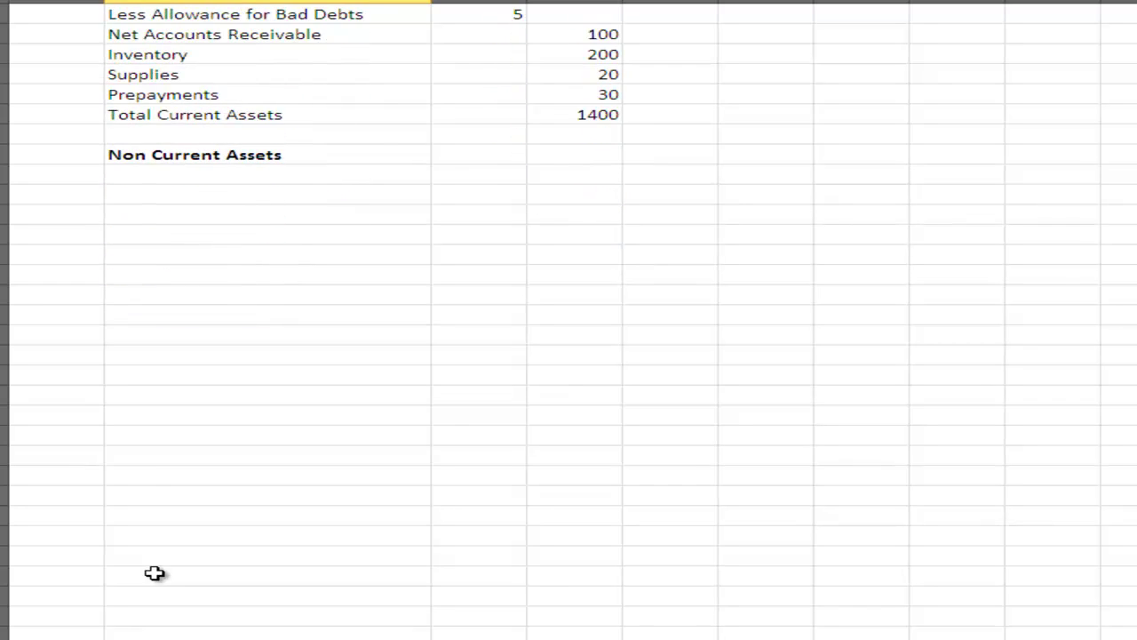
click(174, 182)
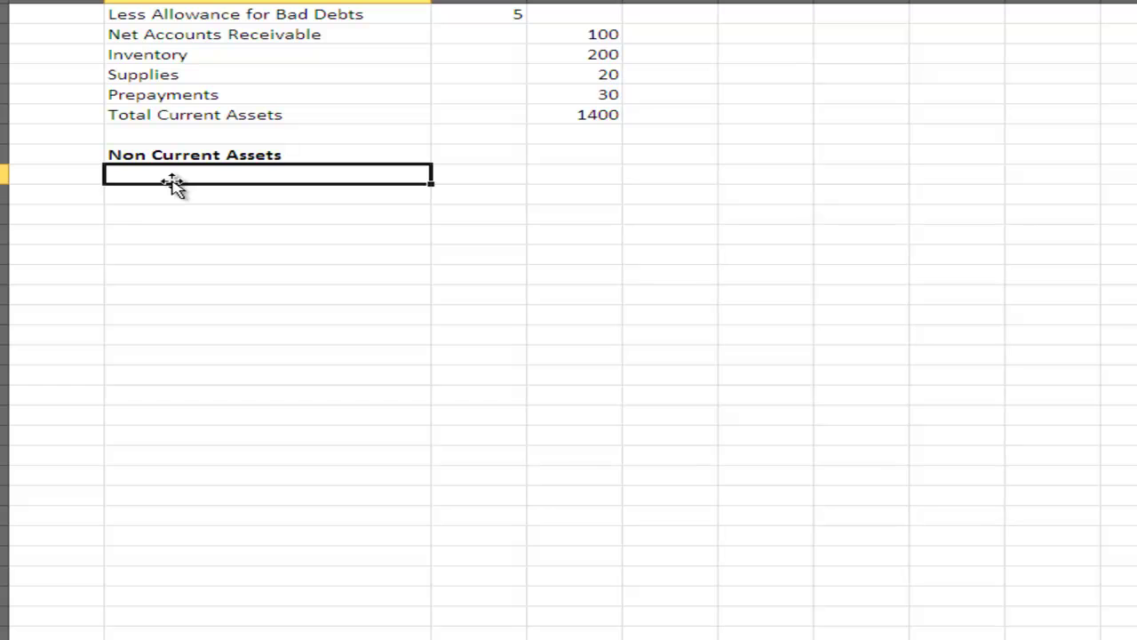
text(Equi)
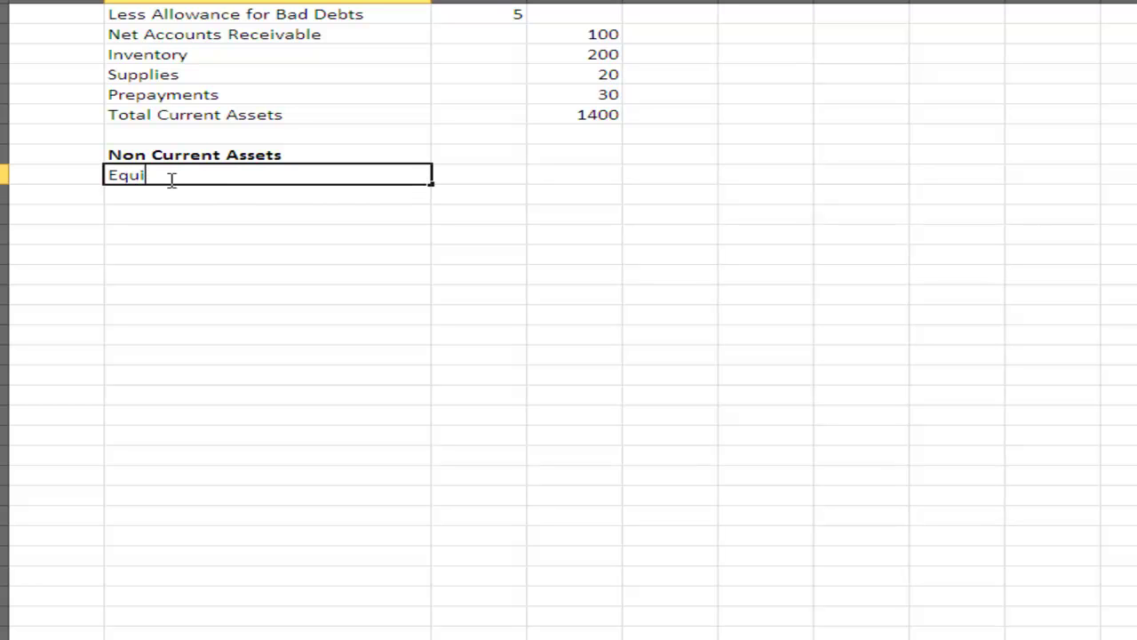
text(m)
key(BackSpace)
text(pment)
key(Return)
text(Furn)
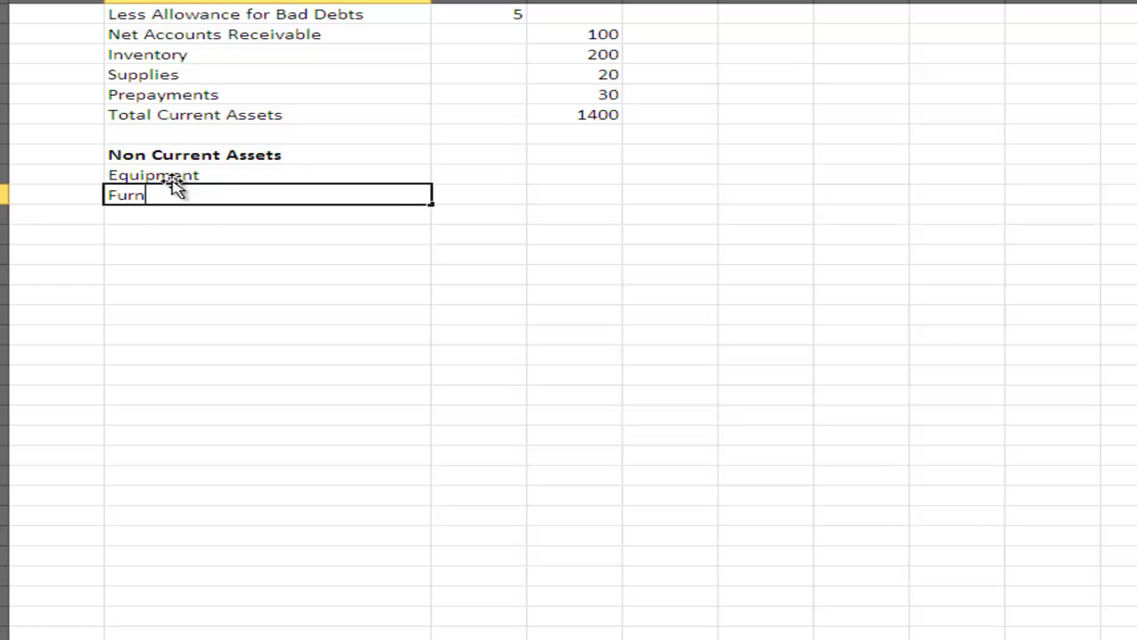
text(iture & Fittings)
key(Return)
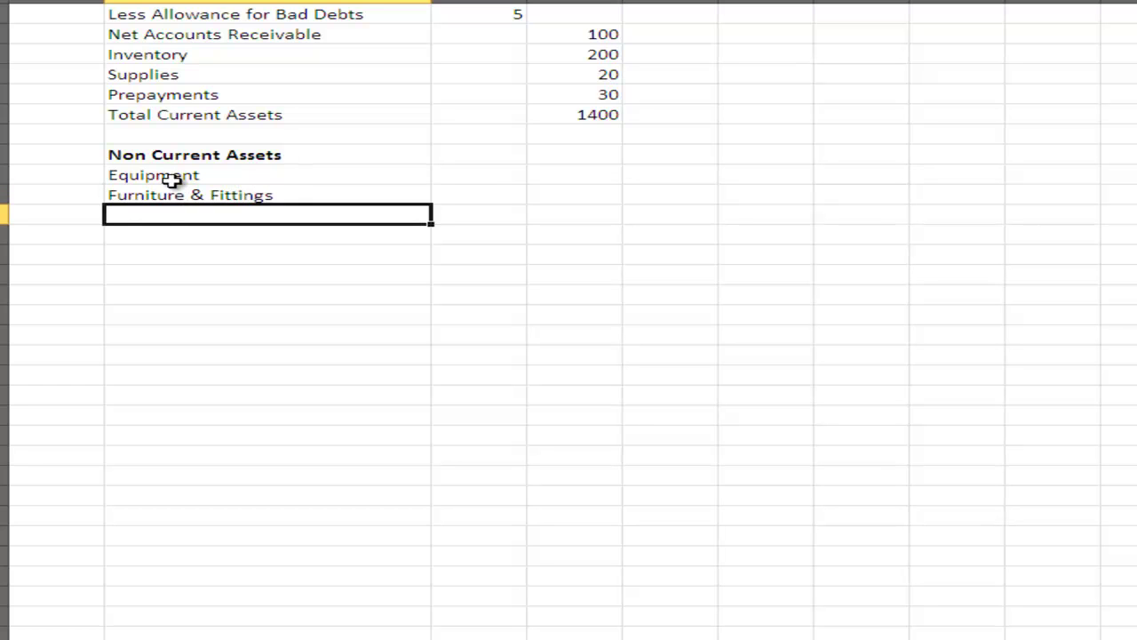
text(Moto)
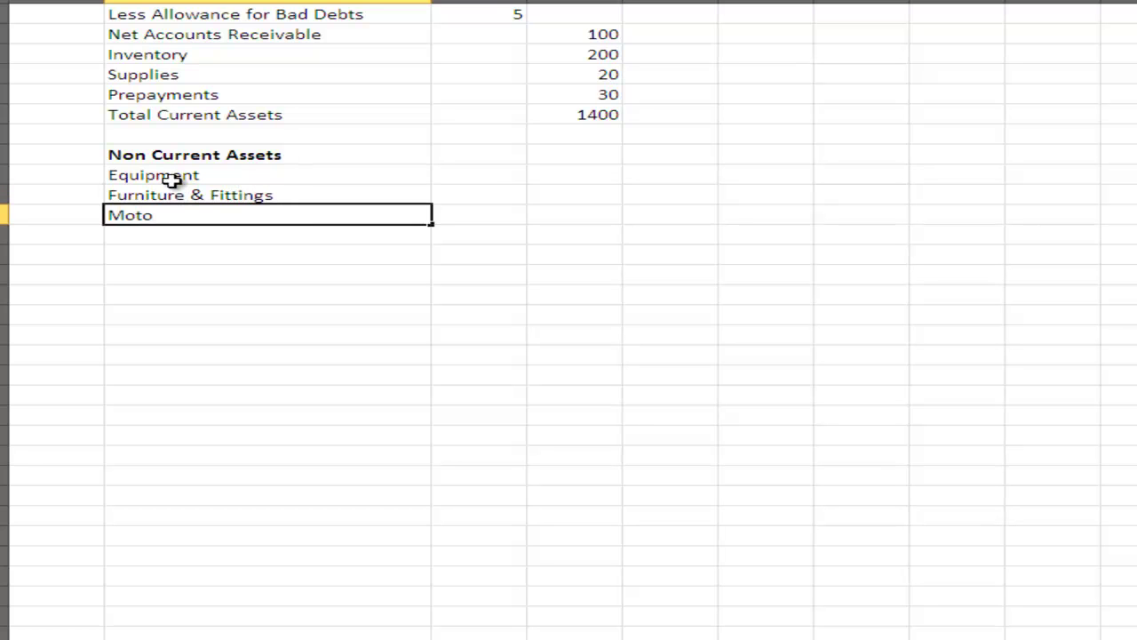
text(r Vehicle)
key(Return)
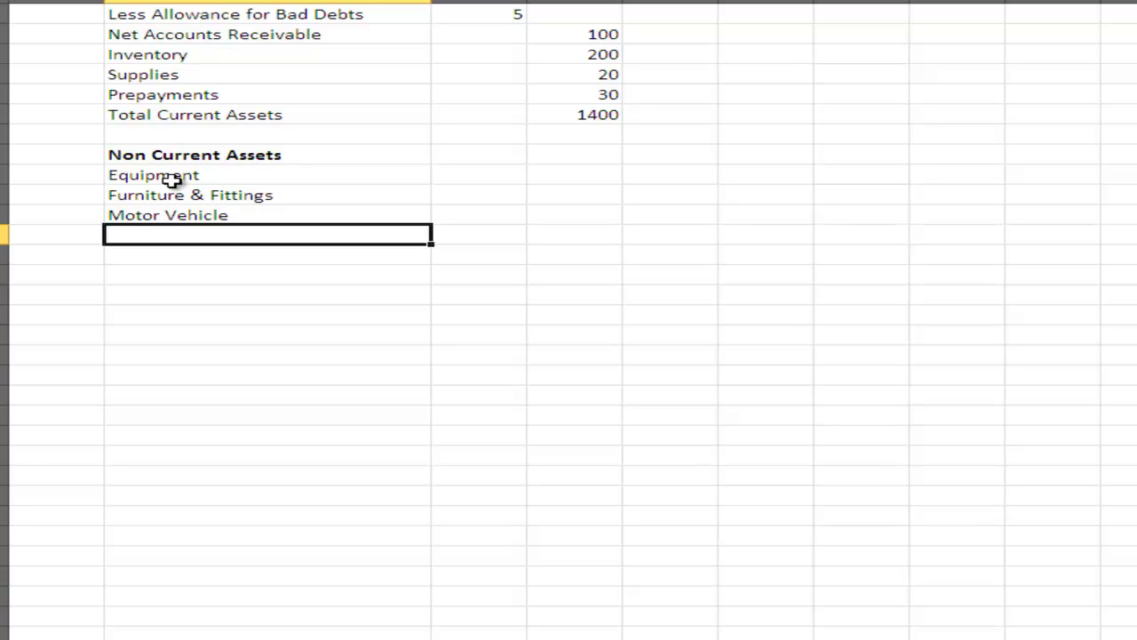
Add Buildings and Land to the list of non current assets, below Motor Vehicle.
text(Buildins)
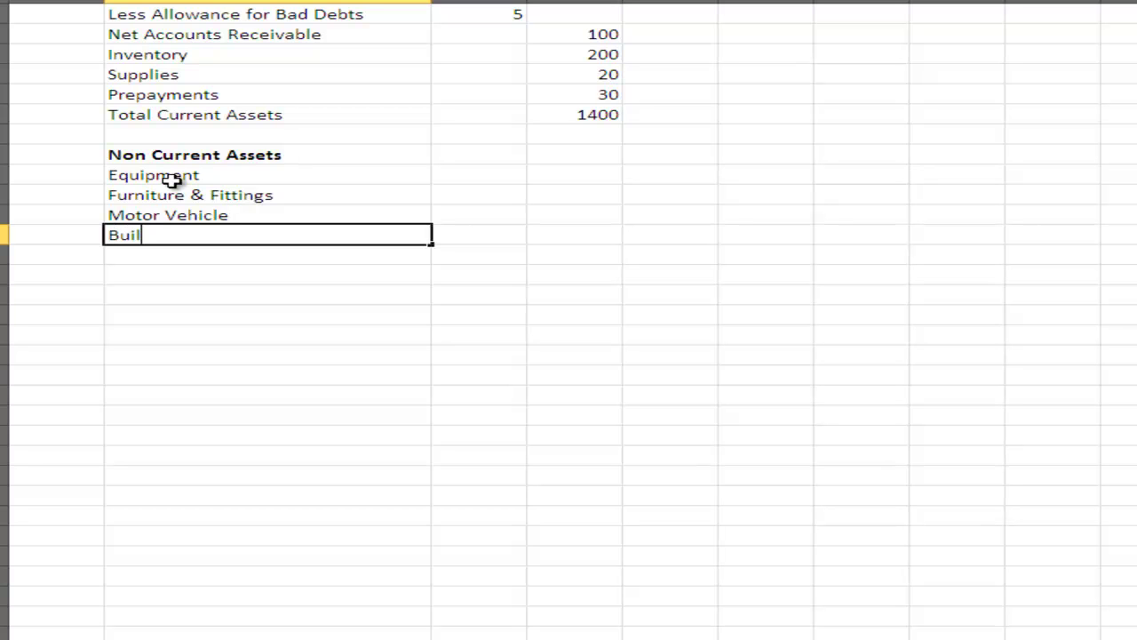
key(Return)
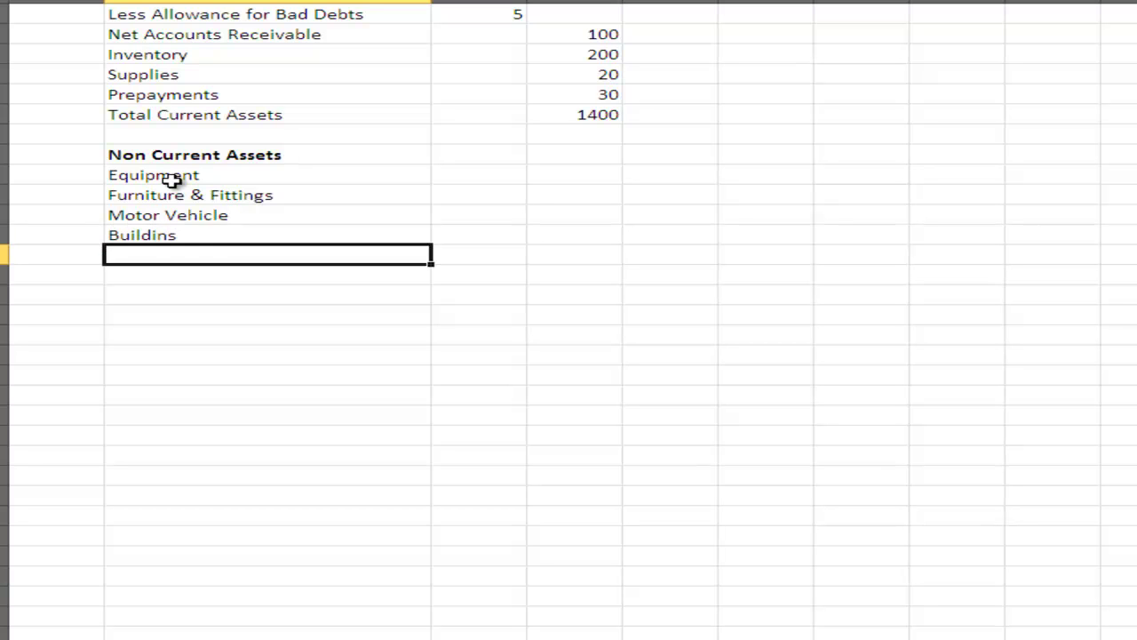
key(Up)
text(Bui)
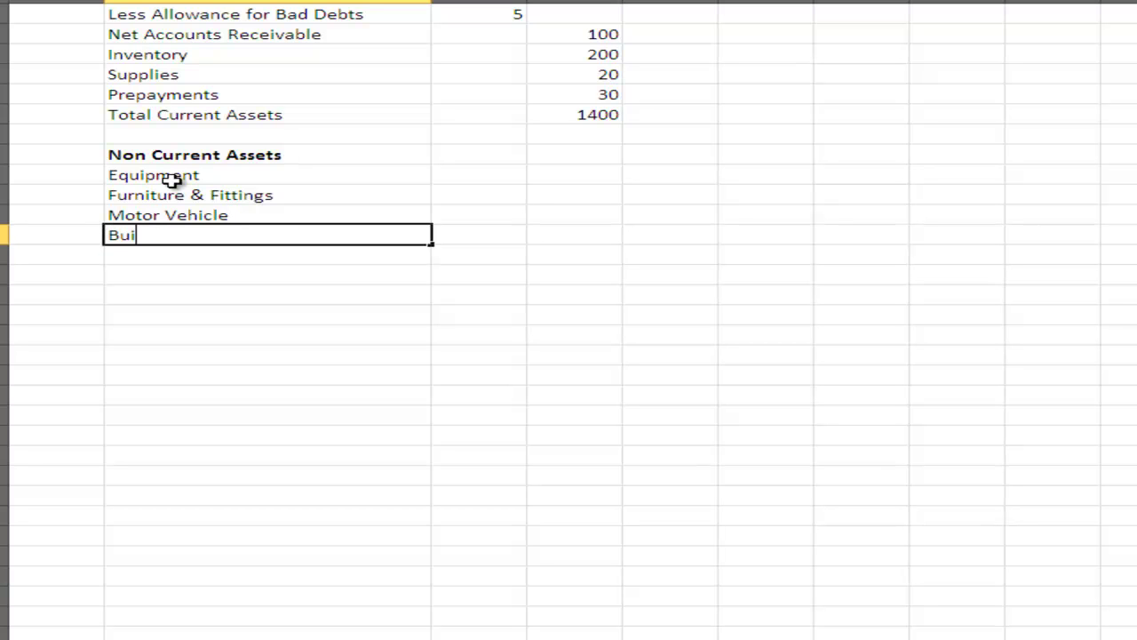
text(ldings)
key(Return)
text(Land)
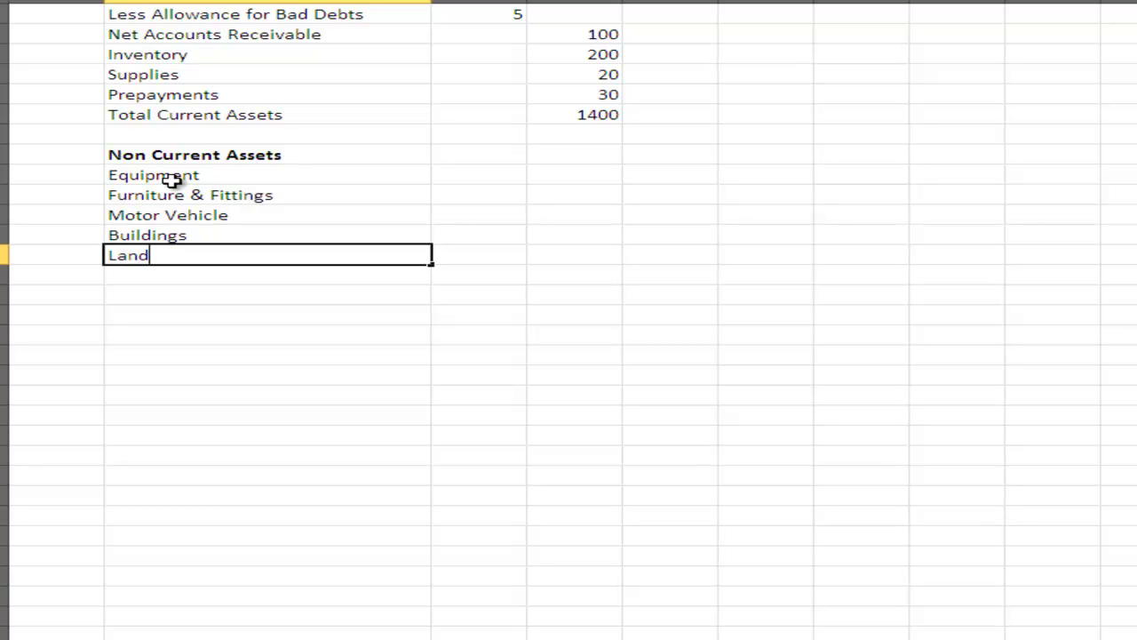
key(Return)
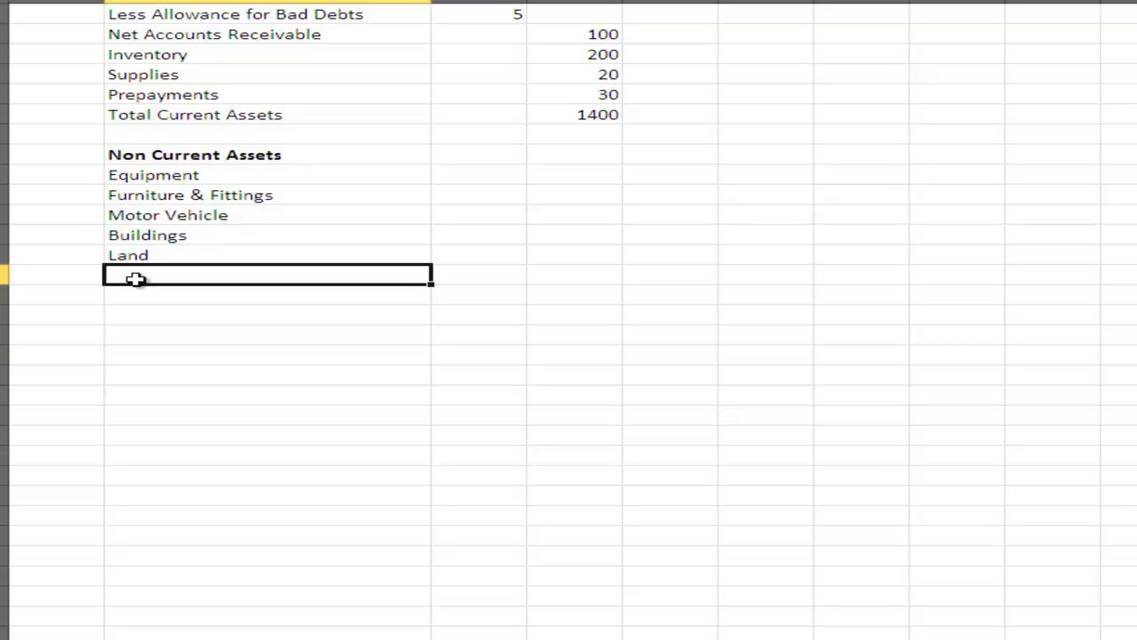
Add Goodwill and Patents to the list of non current assets, below Land.
text(Goodwill)
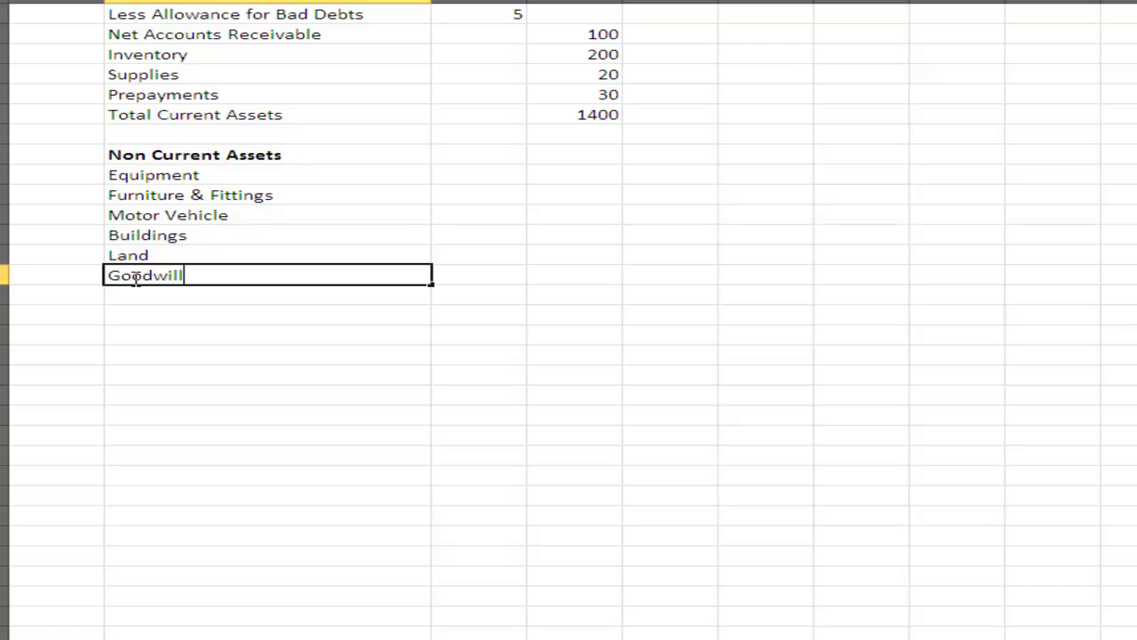
key(Return)
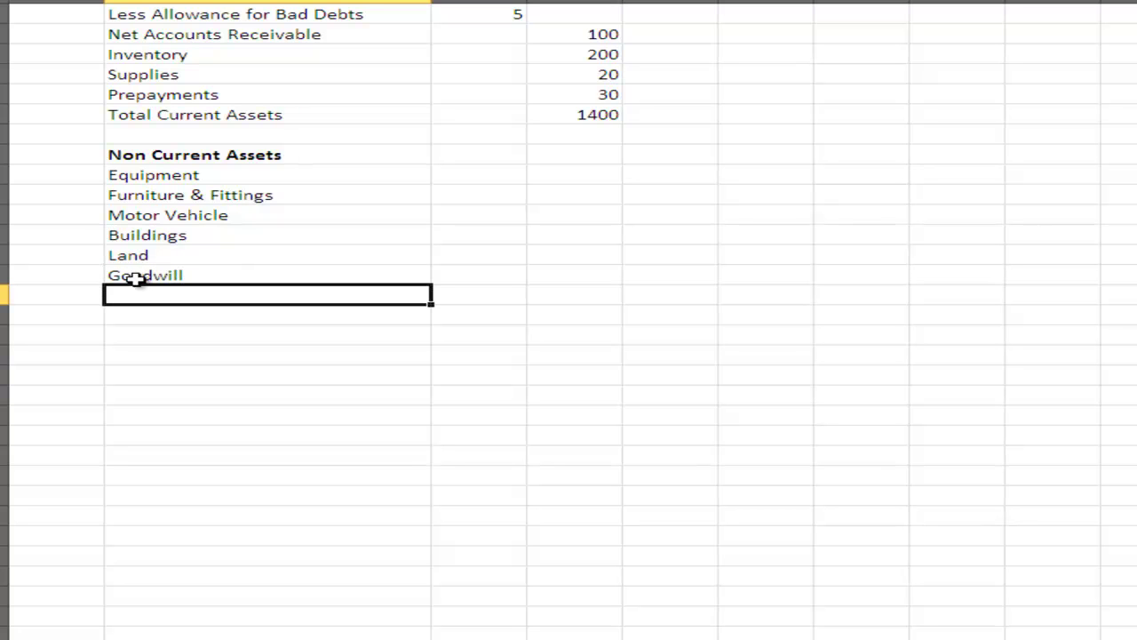
text(Patents)
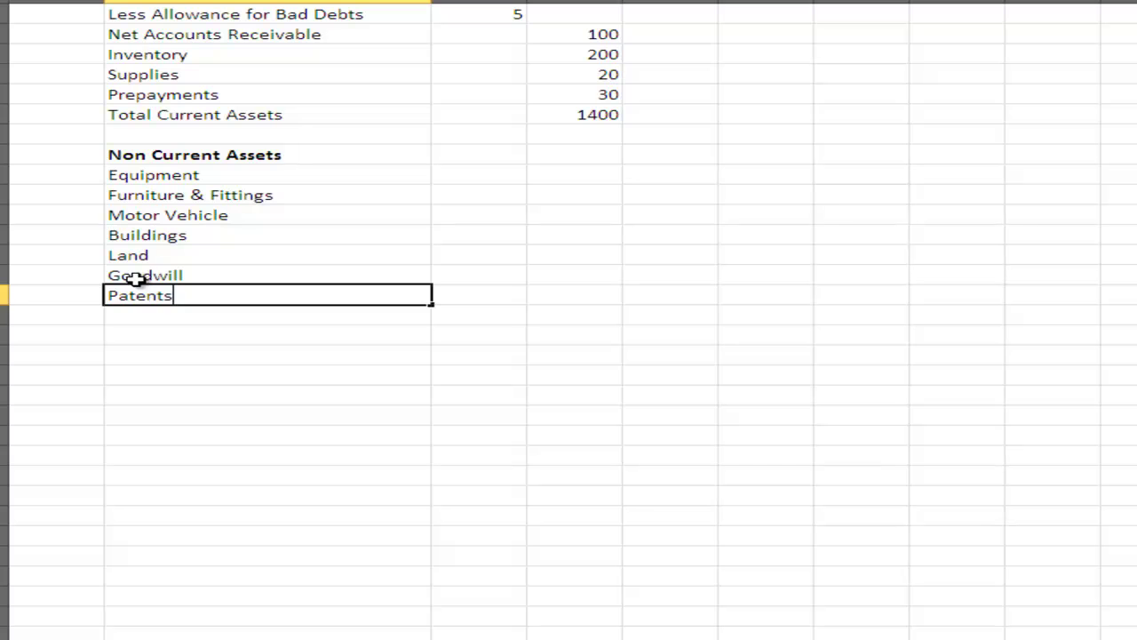
key(Return)
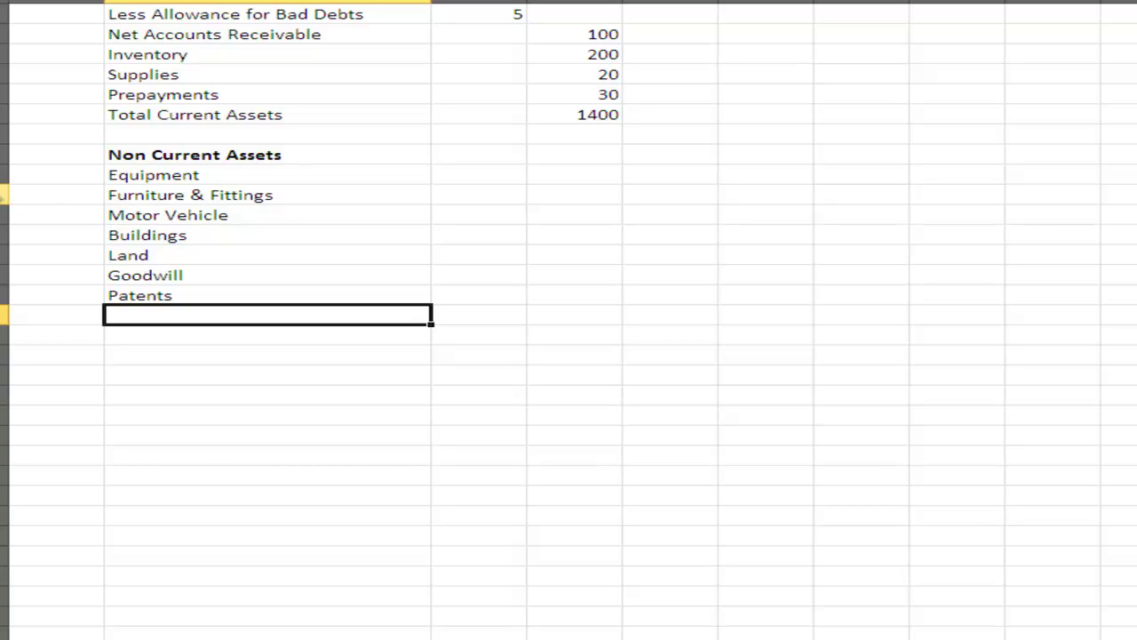
Insert two blank rows between Equipment and Furniture & Fittings.
click(5, 195)
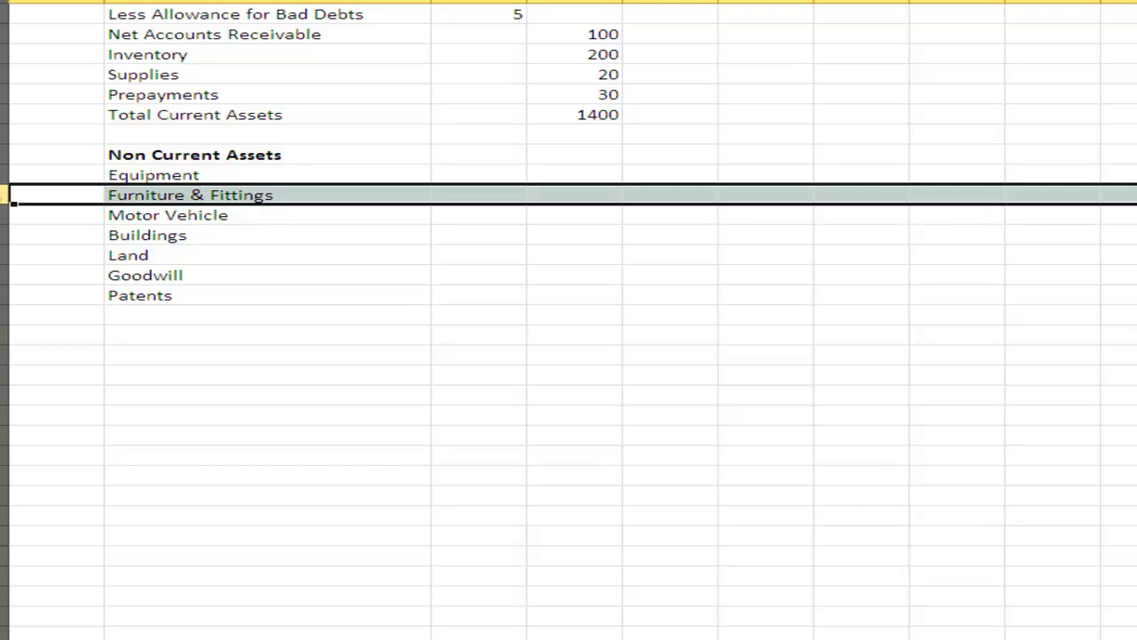
drag(12, 202, 12, 218)
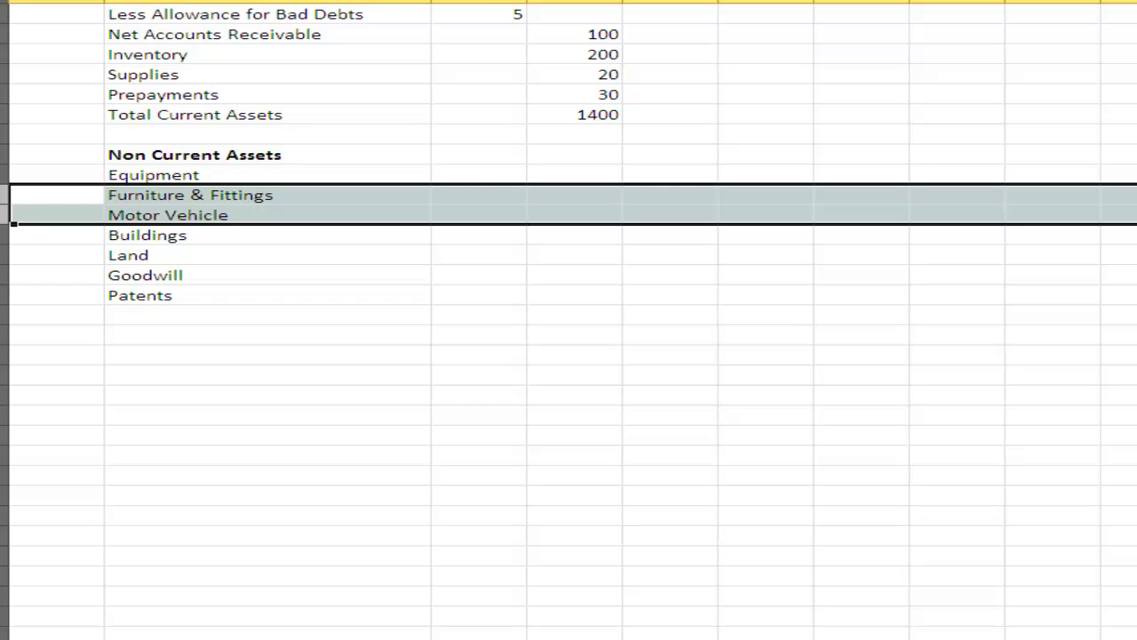
key(alt+h)
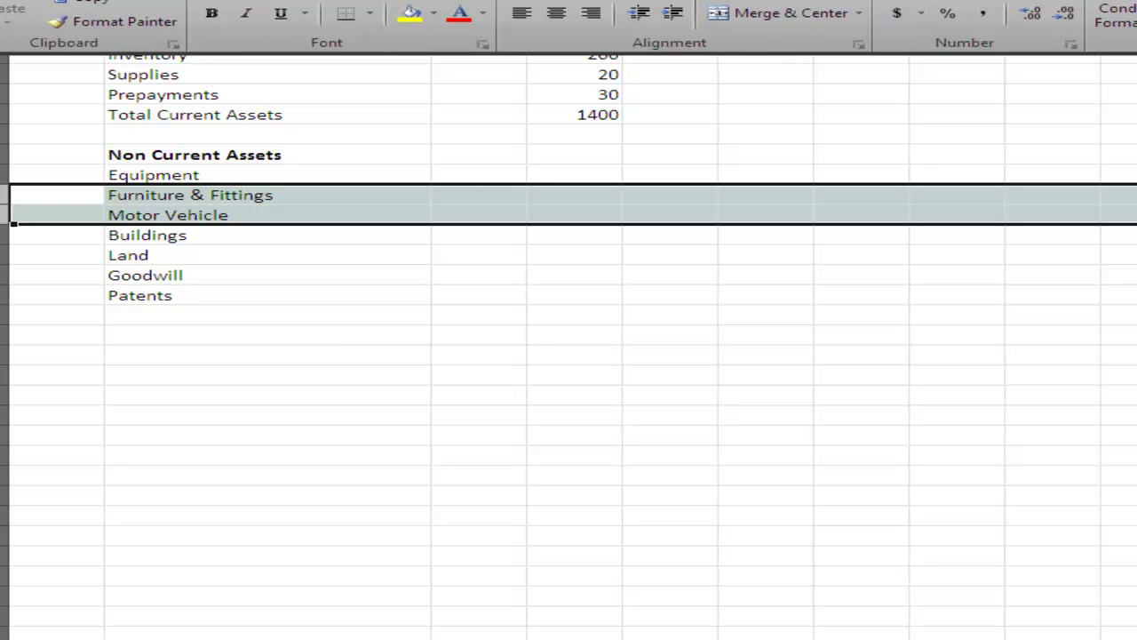
key(i)
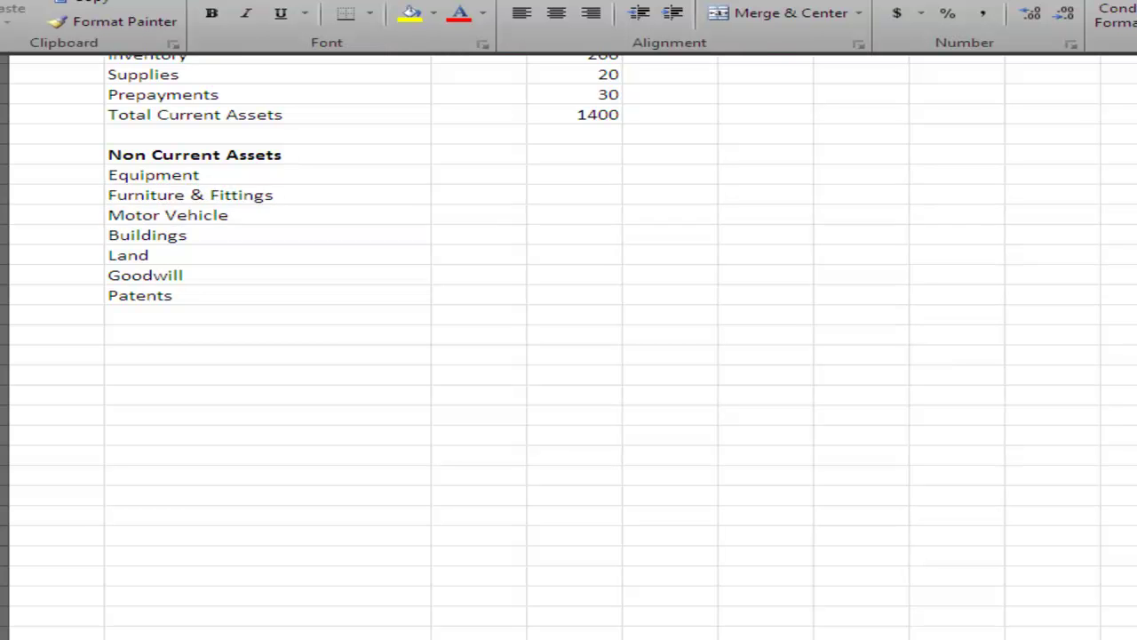
key(r)
Insert two blank rows between Furniture & Fittings and Motor Vehicle.
drag(9, 255, 10, 276)
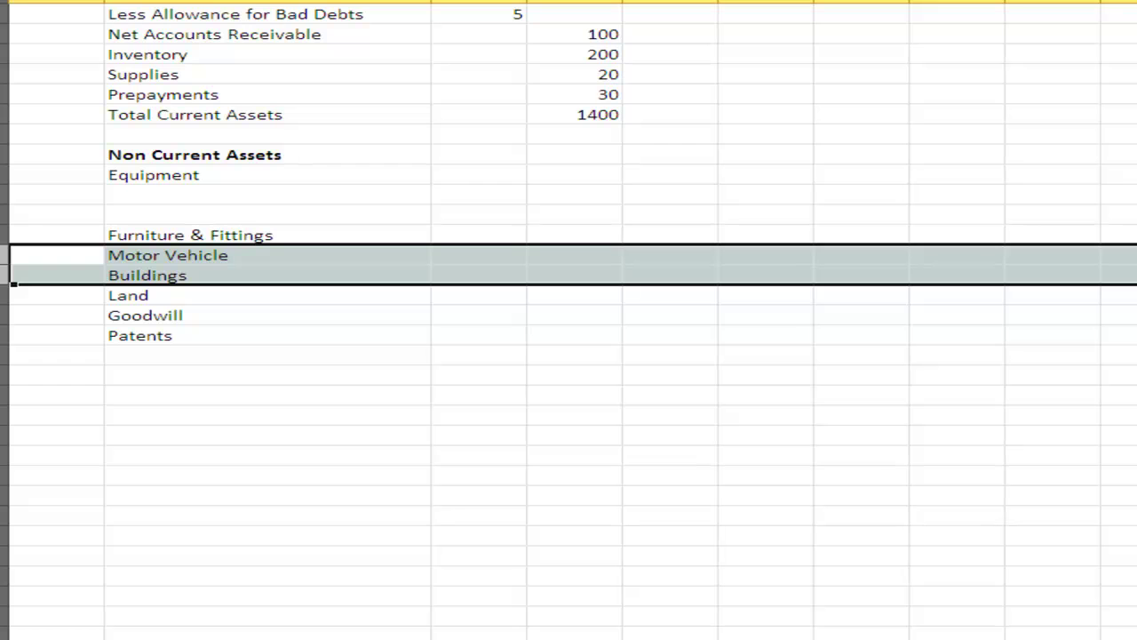
key(alt+h)
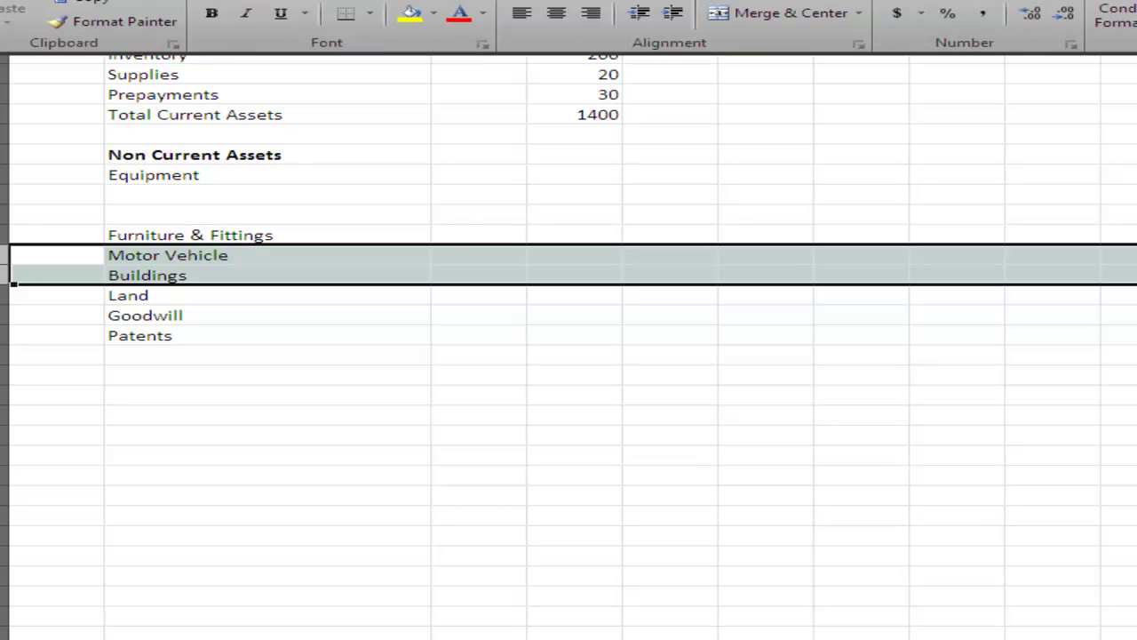
key(i)
key(r)
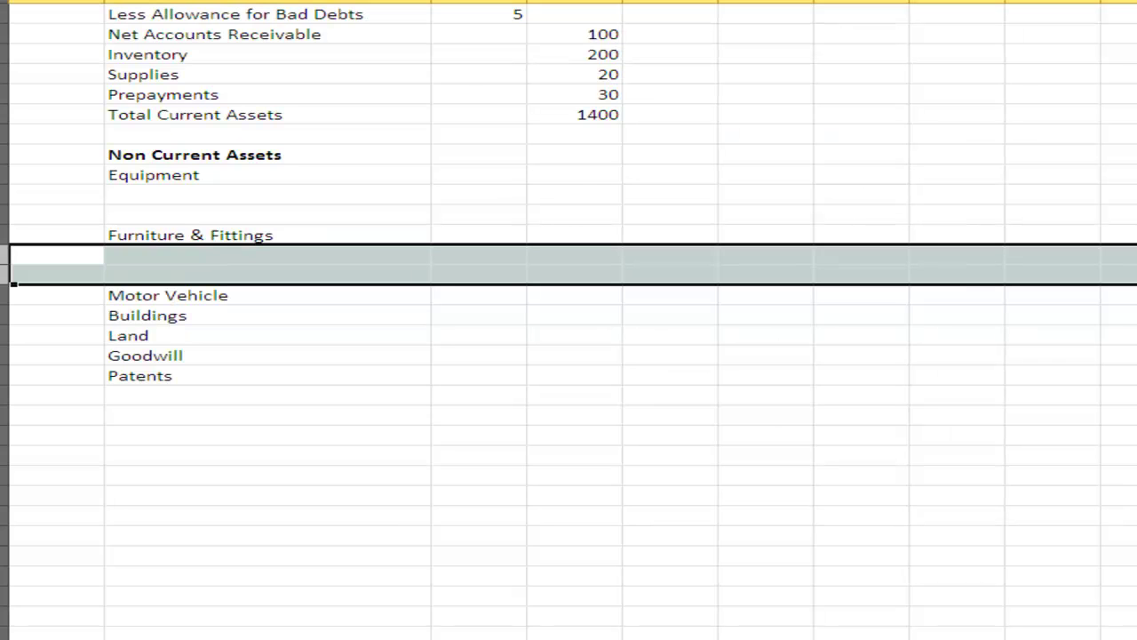
Insert two blank rows below Motor Vehicle and another two below Buildings.
drag(5, 315, 3, 343)
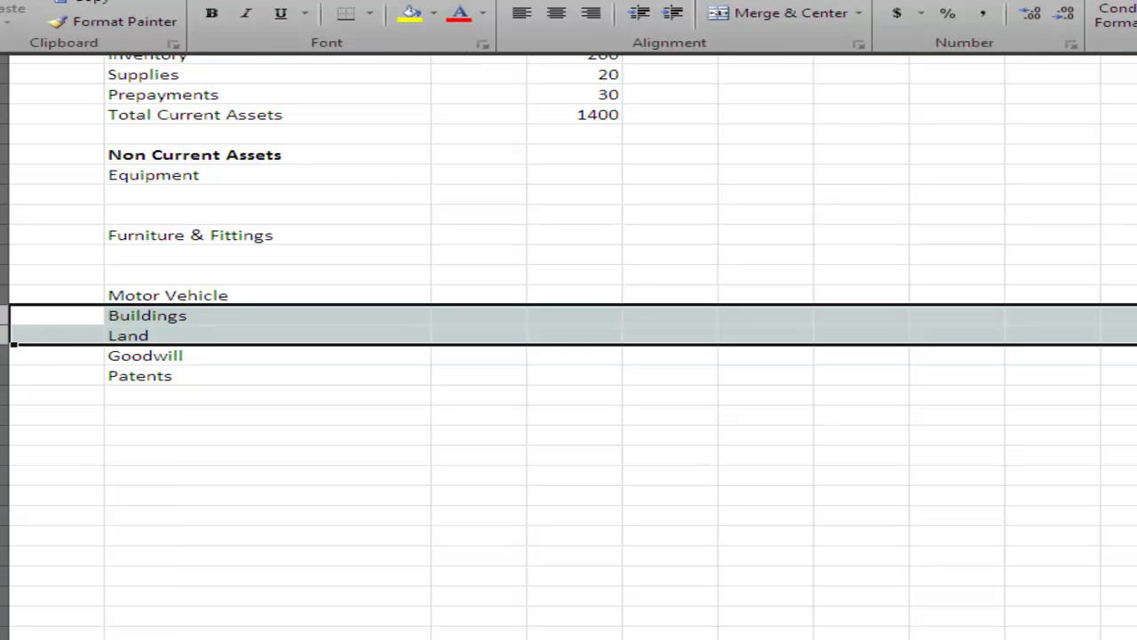
key(ctrl+shift+plus)
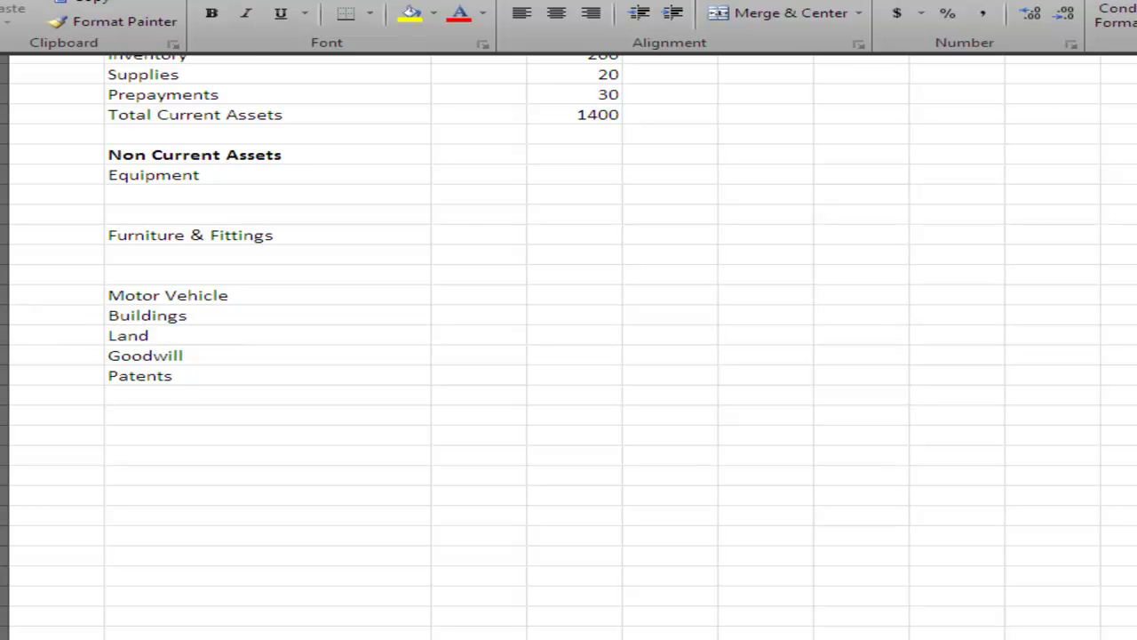
drag(5, 380, 7, 400)
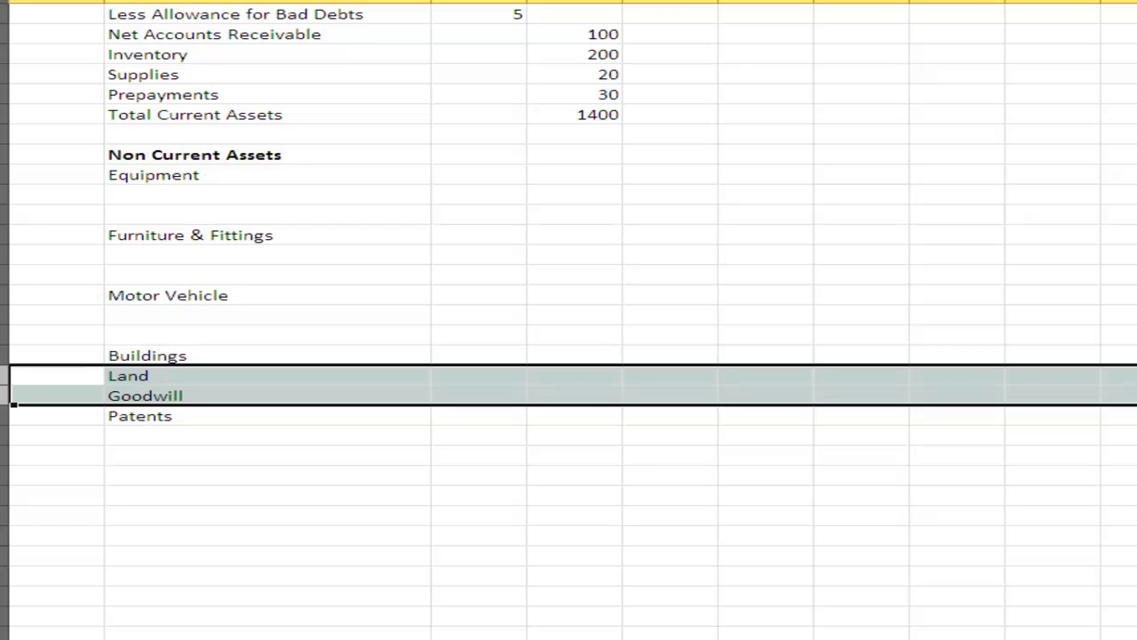
key(alt+h)
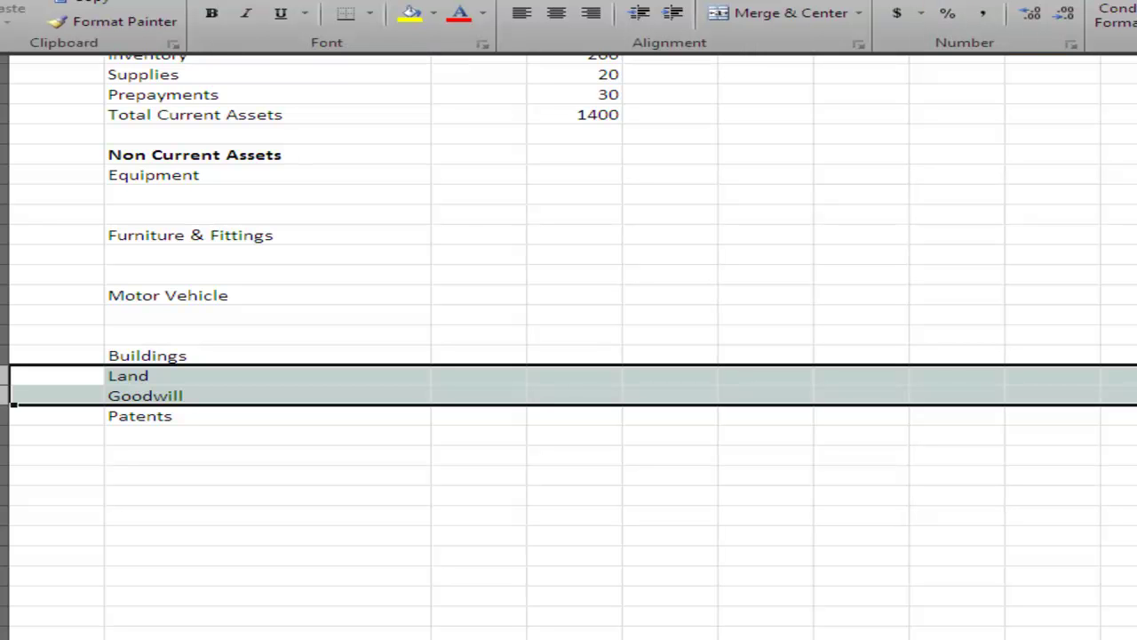
key(i)
key(r)
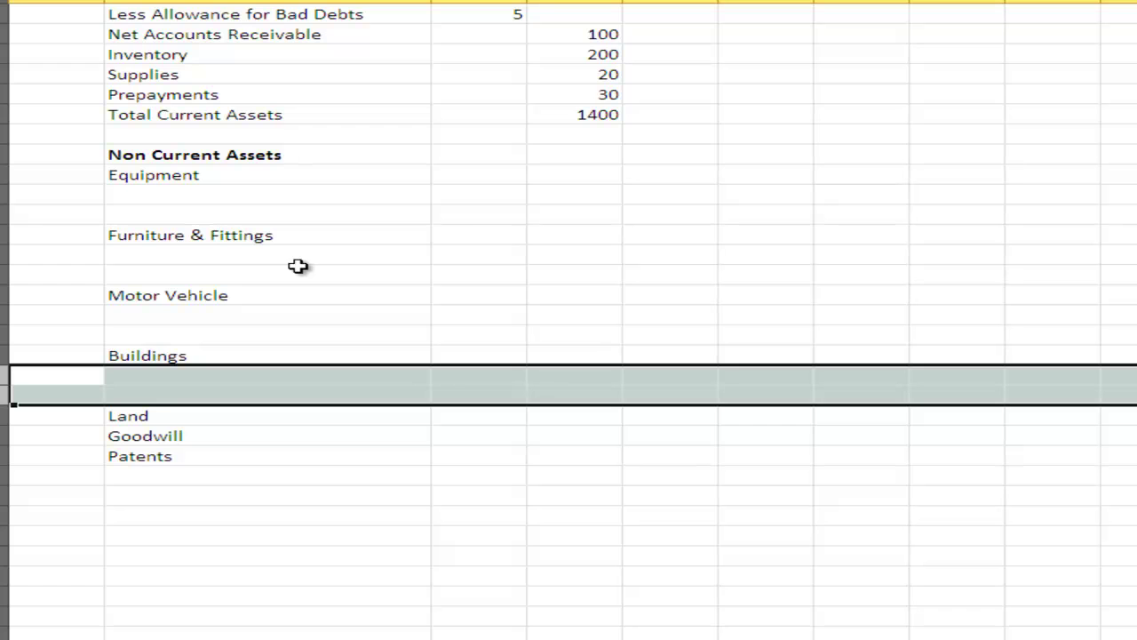
Relabel Equipment as "Equipment (at cost)" and enter "Less Accum Depreciation" in the row below it.
click(172, 197)
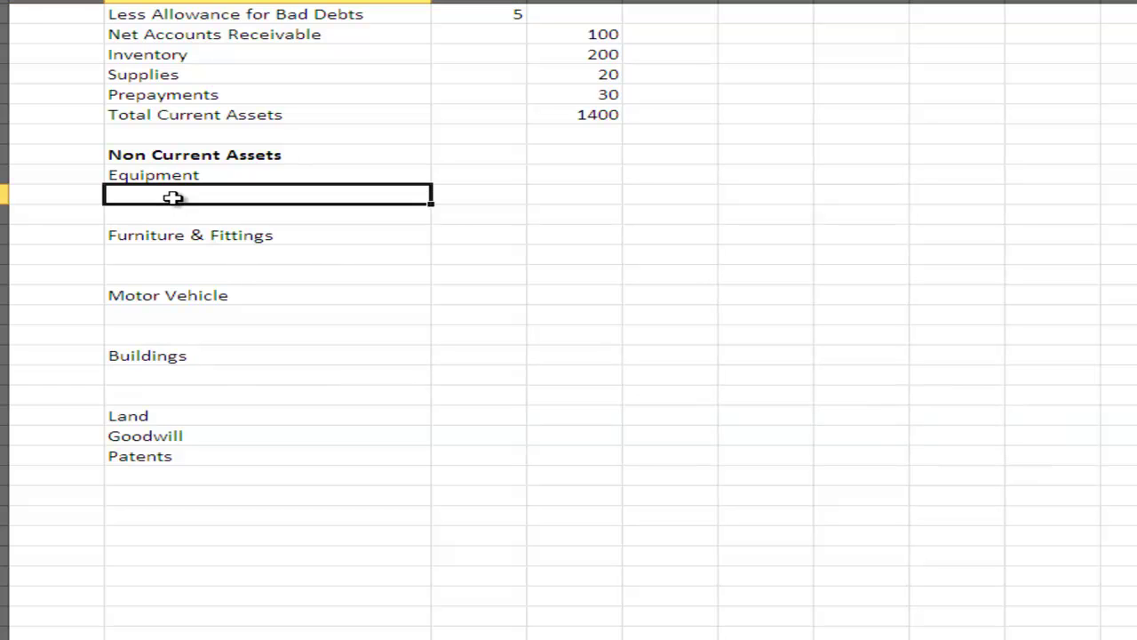
click(174, 176)
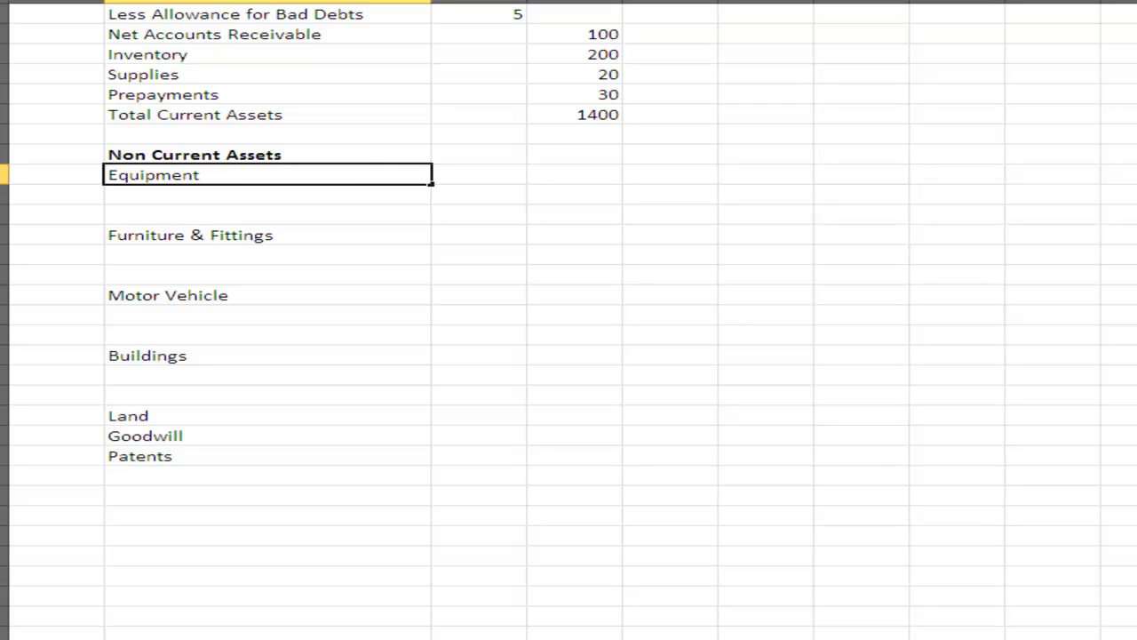
text((at cost)
click(139, 195)
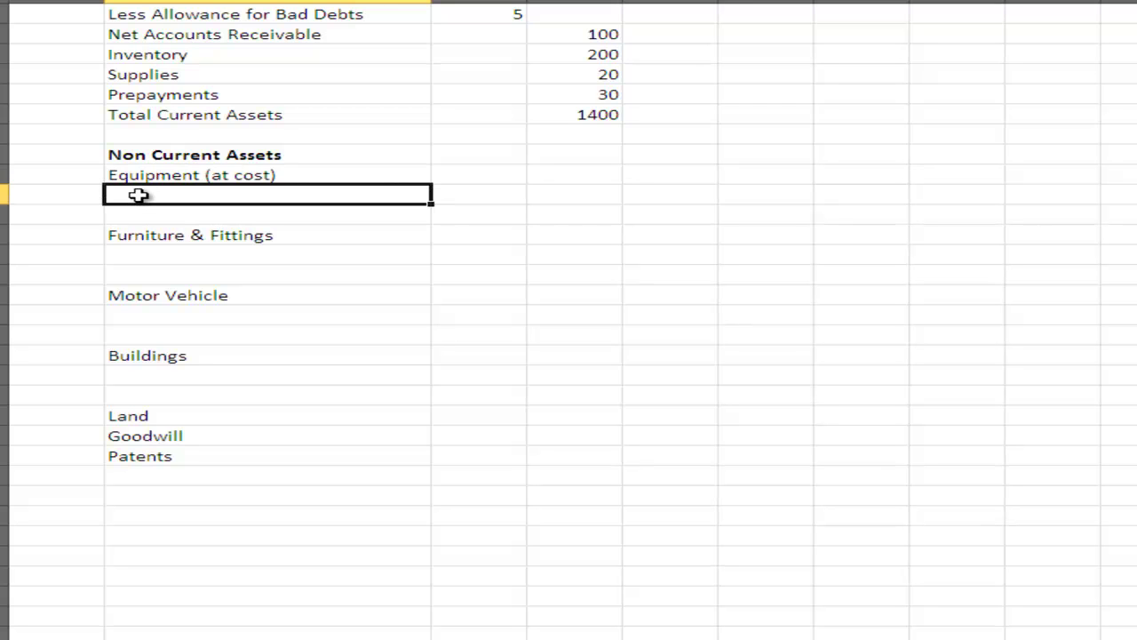
text(Less Ac)
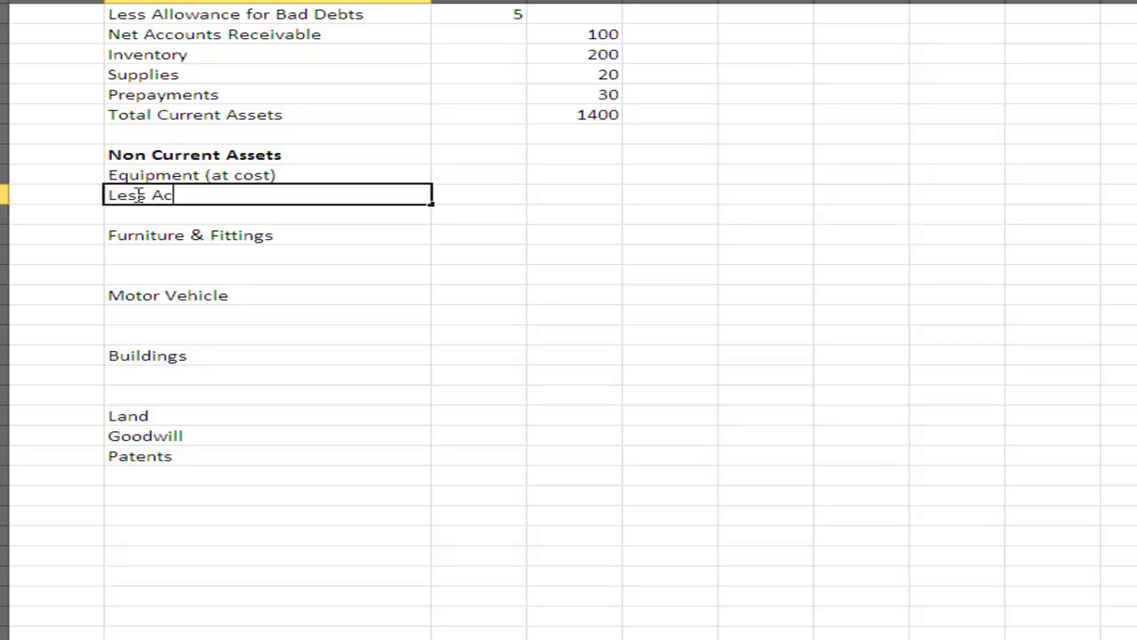
text(cum Deprec)
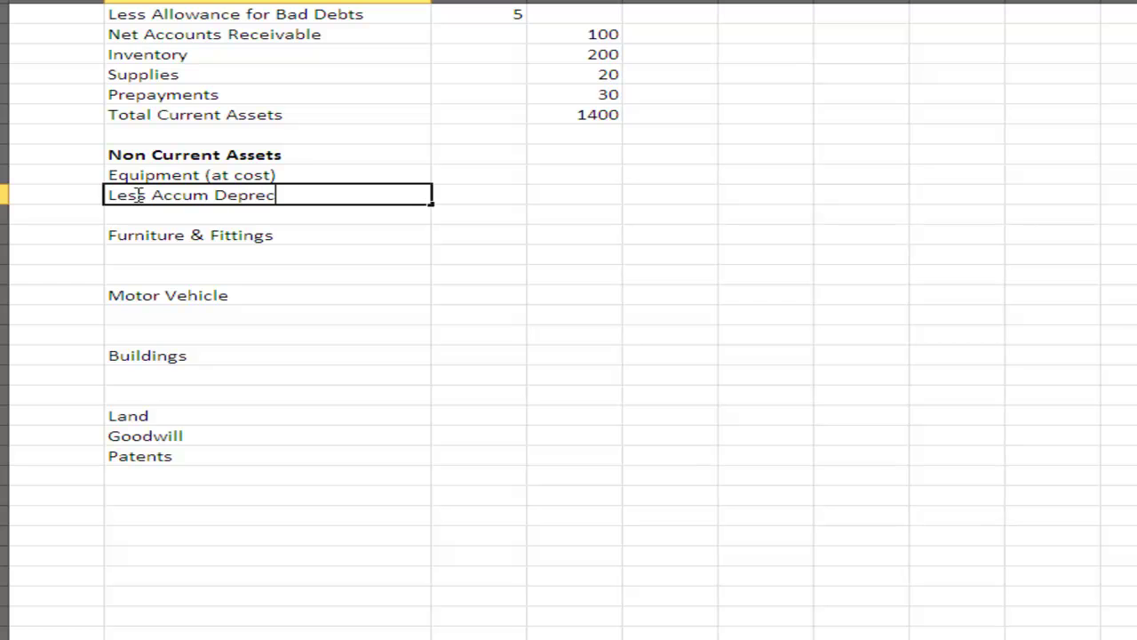
text(iation)
Enter the label "Equals Carrying Amound" in the row below Equipment's "Less Accum Depreciation".
click(127, 215)
text(E)
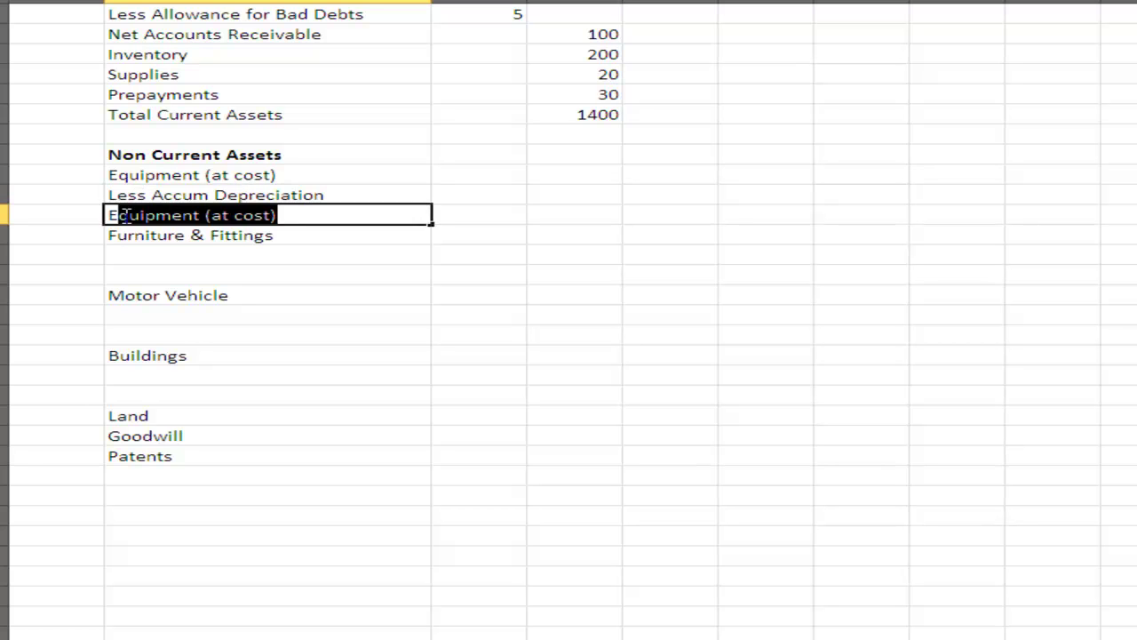
text(quals)
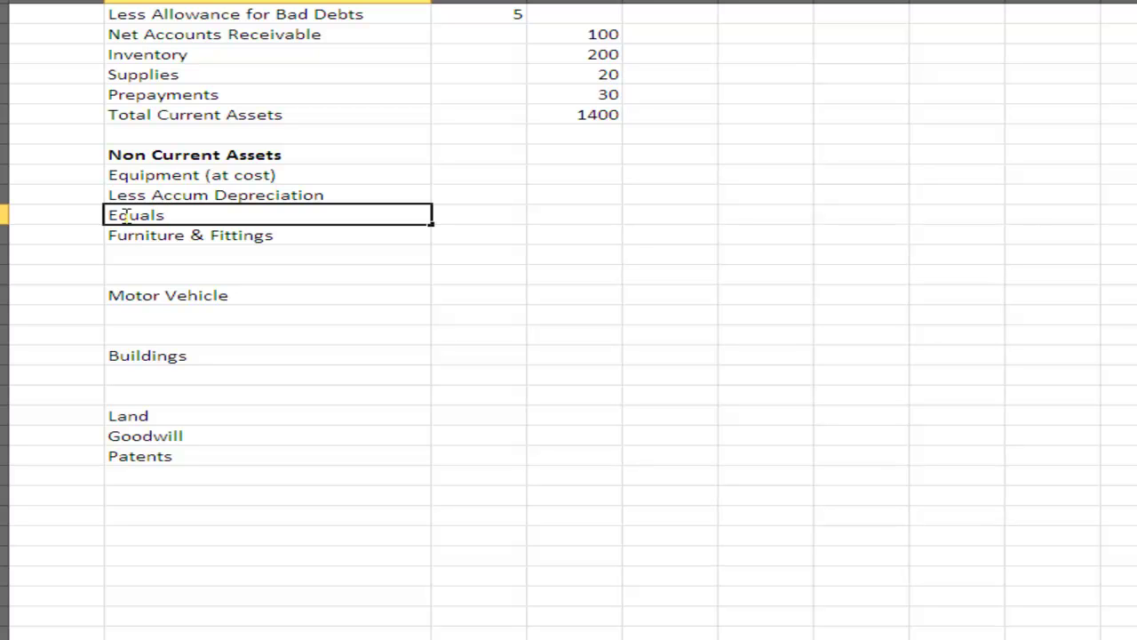
text( Carrying Amound)
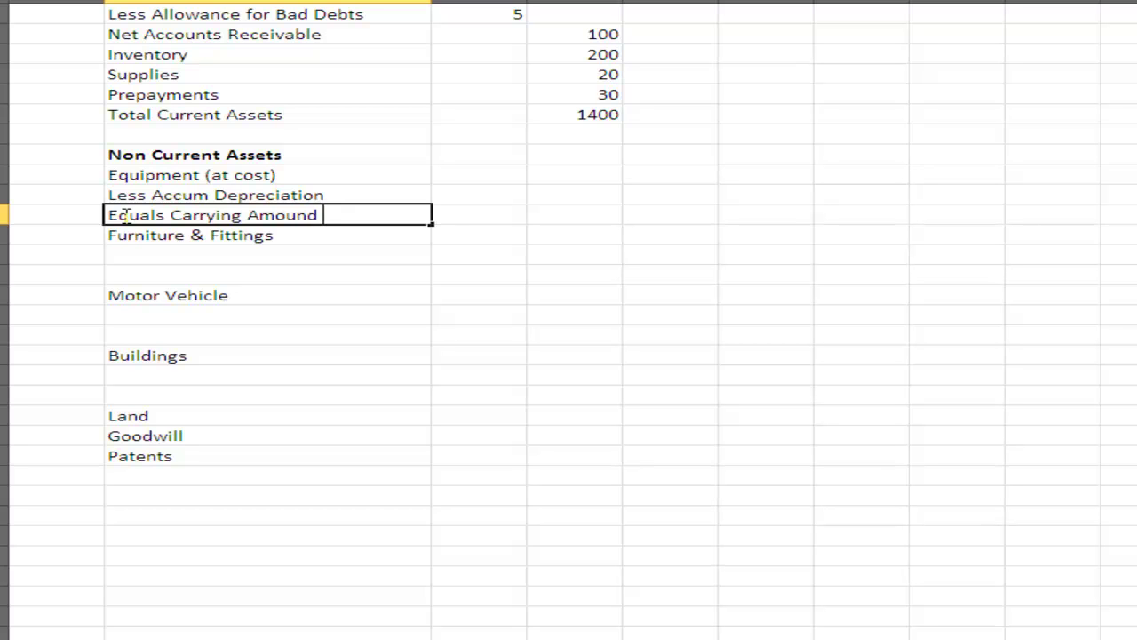
Indent the accumulated depreciation and carrying amount labels under Equipment with leading spaces.
click(172, 195)
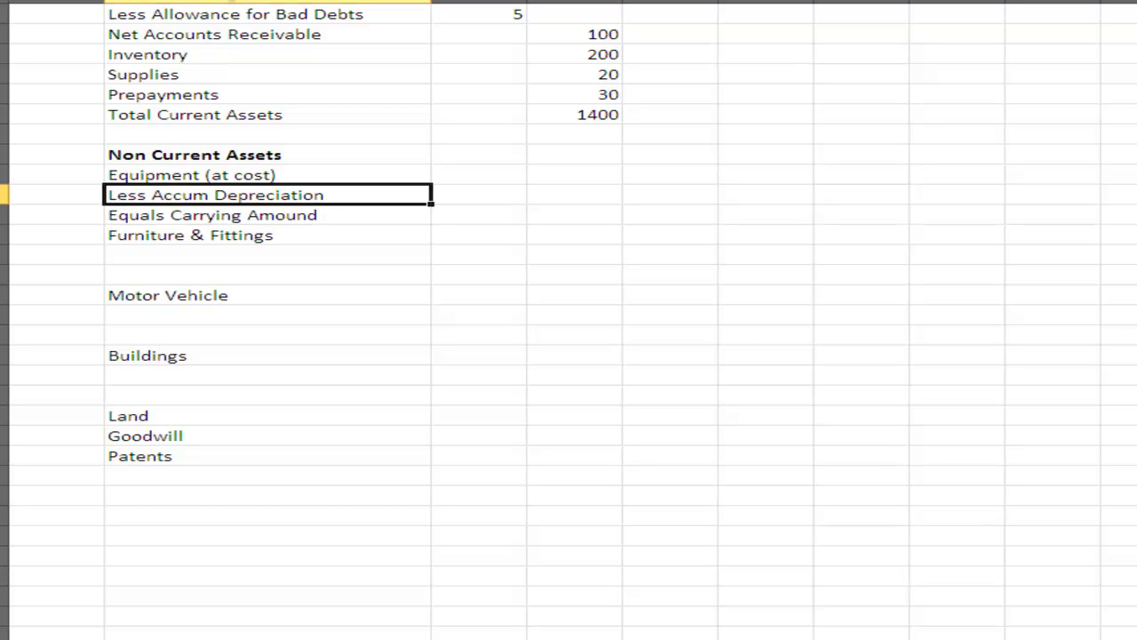
key(F2)
key(Home)
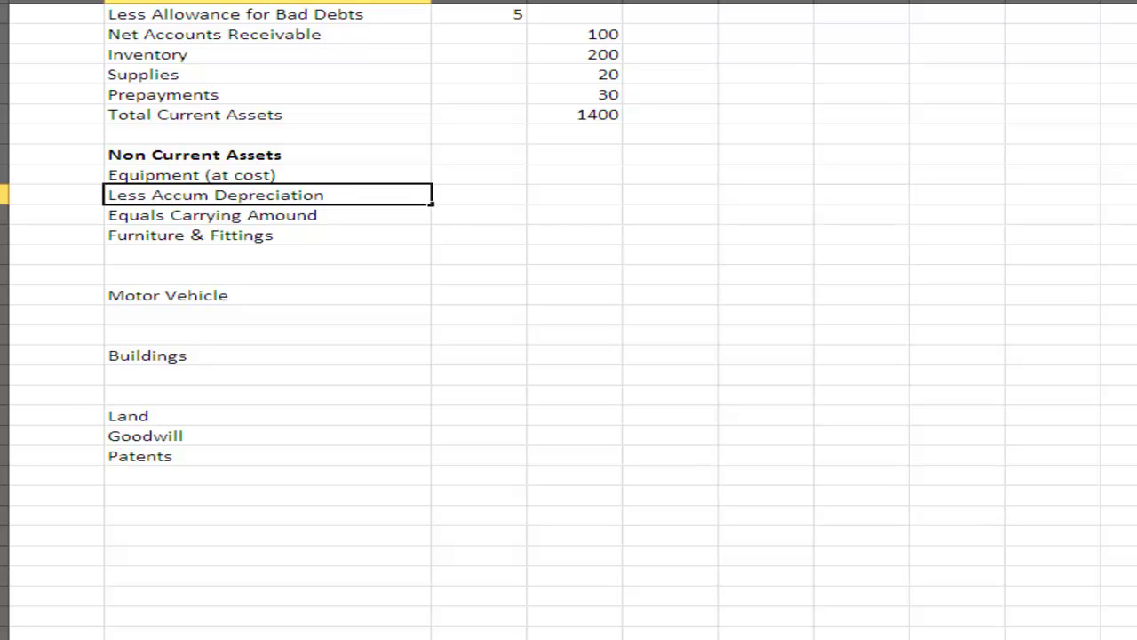
key(Return)
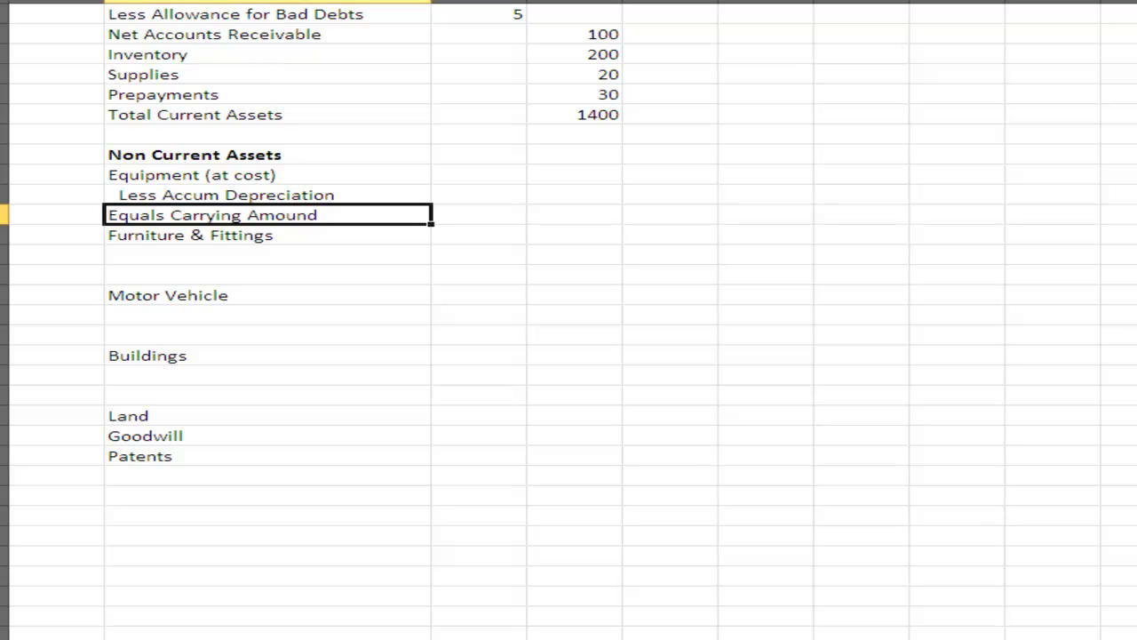
key(F2)
key(Home)
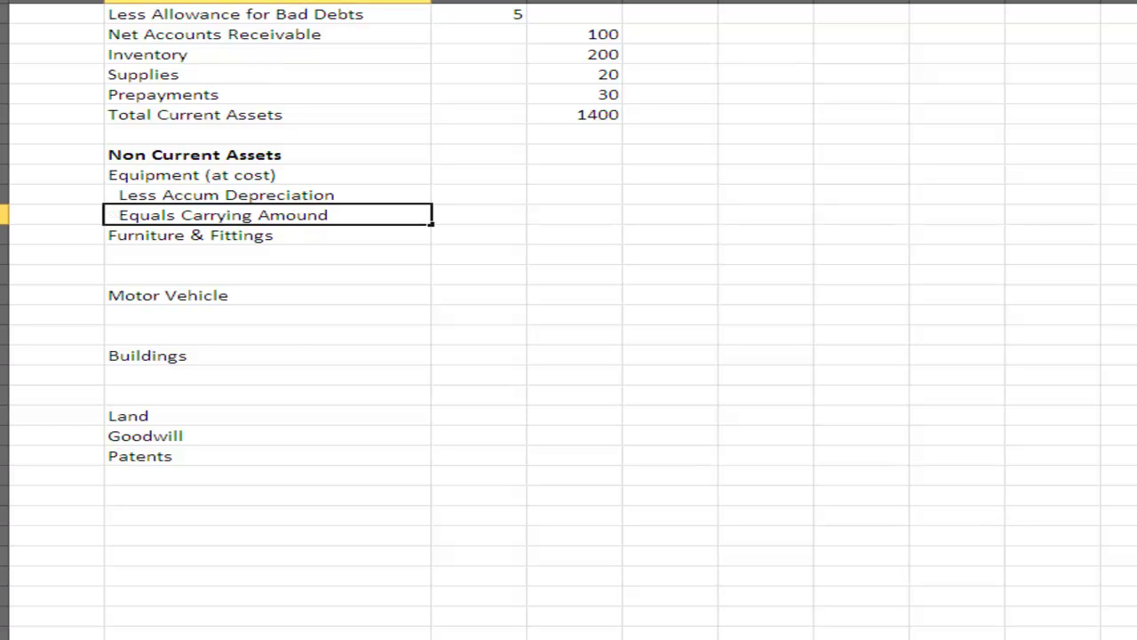
key(Return)
Copy Equipment's accumulated depreciation and carrying amount labels into the blank rows under Furniture & Fittings, Motor Vehicle and Buildings.
drag(140, 196, 139, 216)
key(ctrl+c)
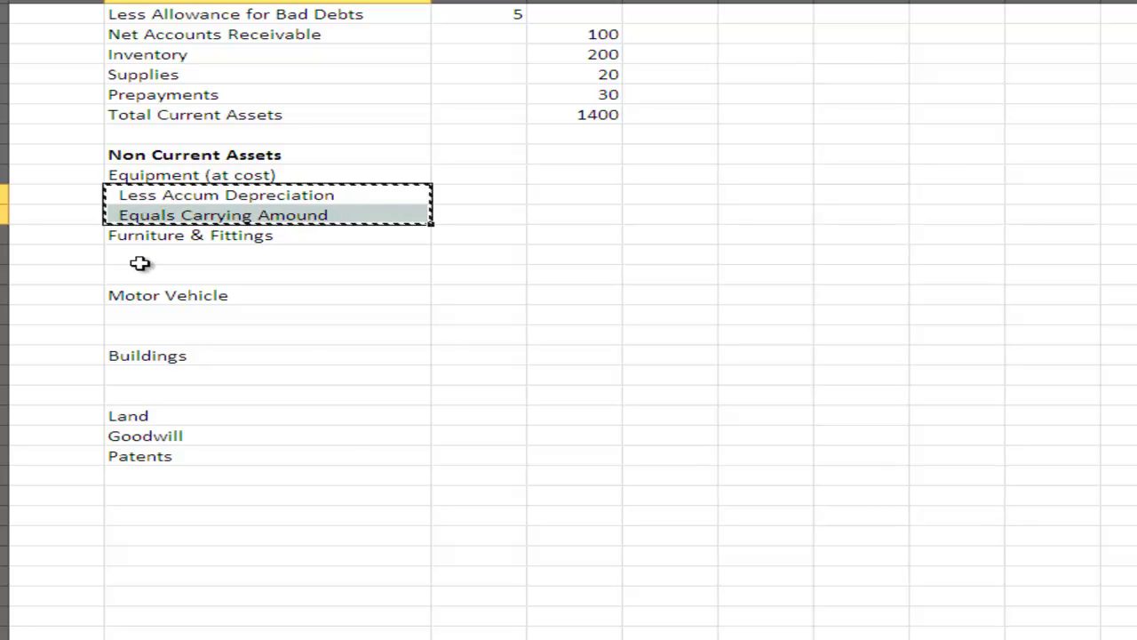
click(143, 252)
key(ctrl+v)
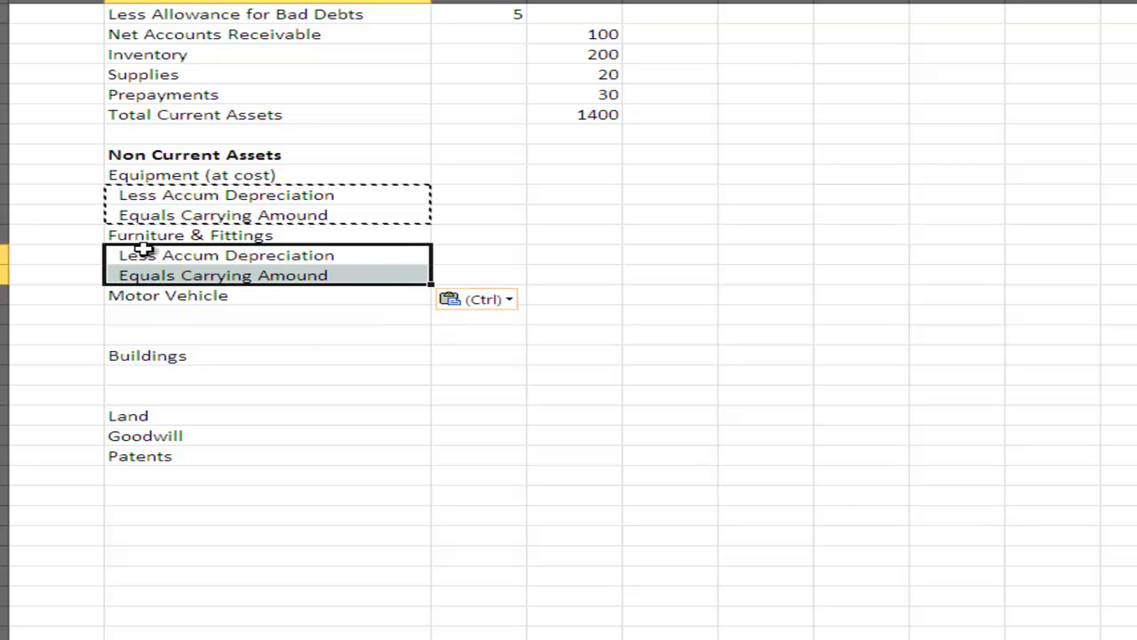
click(145, 310)
key(ctrl+v)
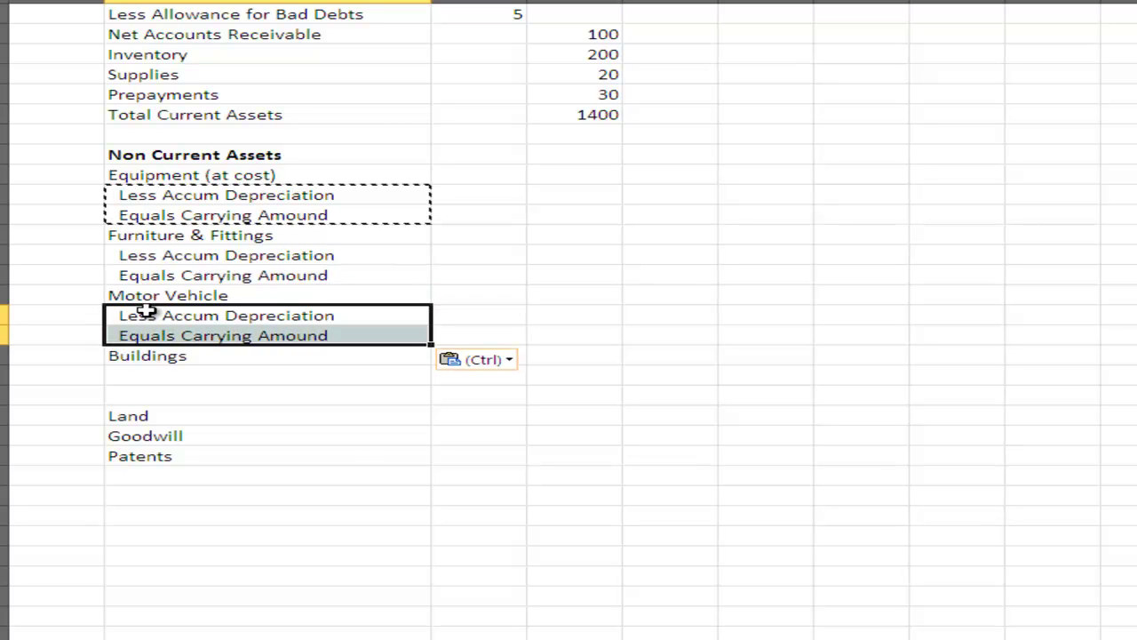
click(152, 372)
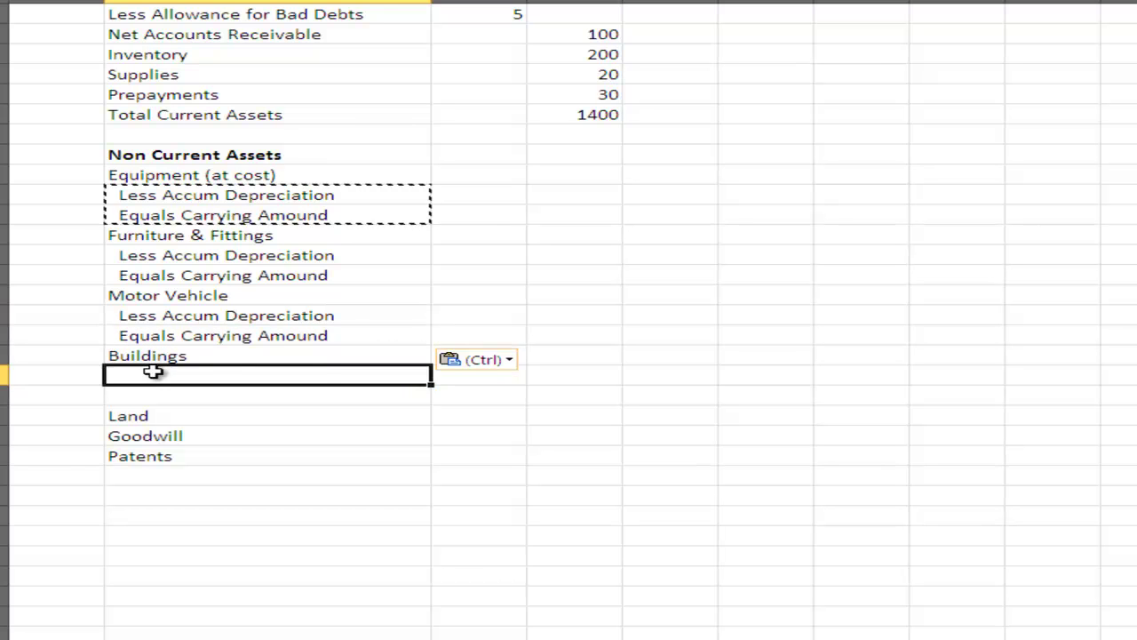
key(ctrl+v)
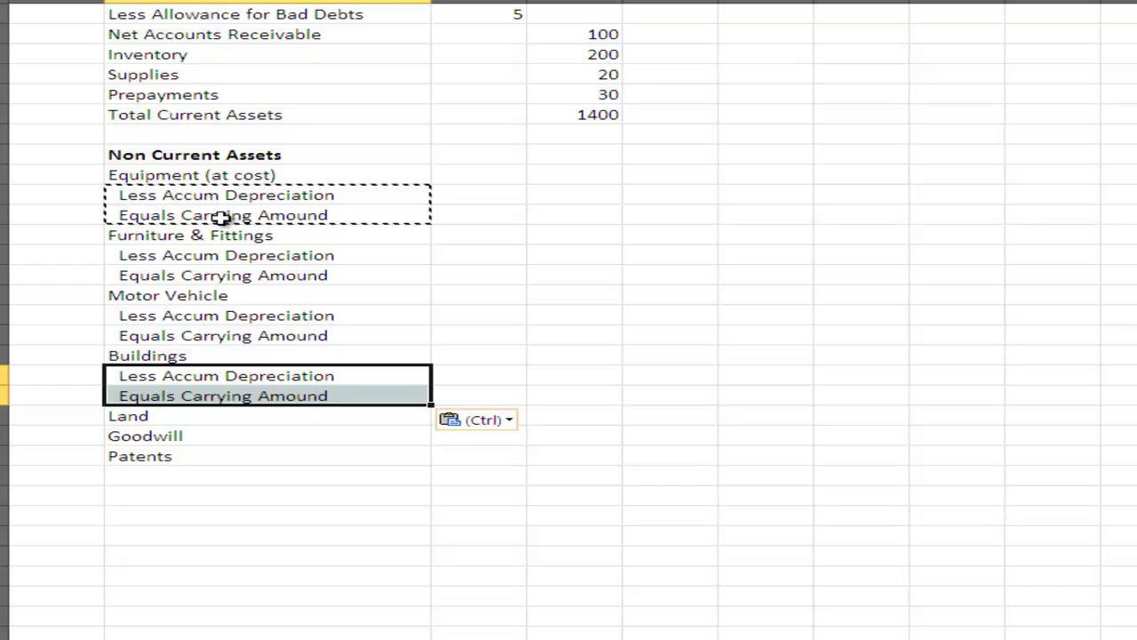
Replace every "amound" with "amount" in the labels from Equipment's accumulated depreciation to Buildings' carrying amount.
drag(214, 201, 210, 399)
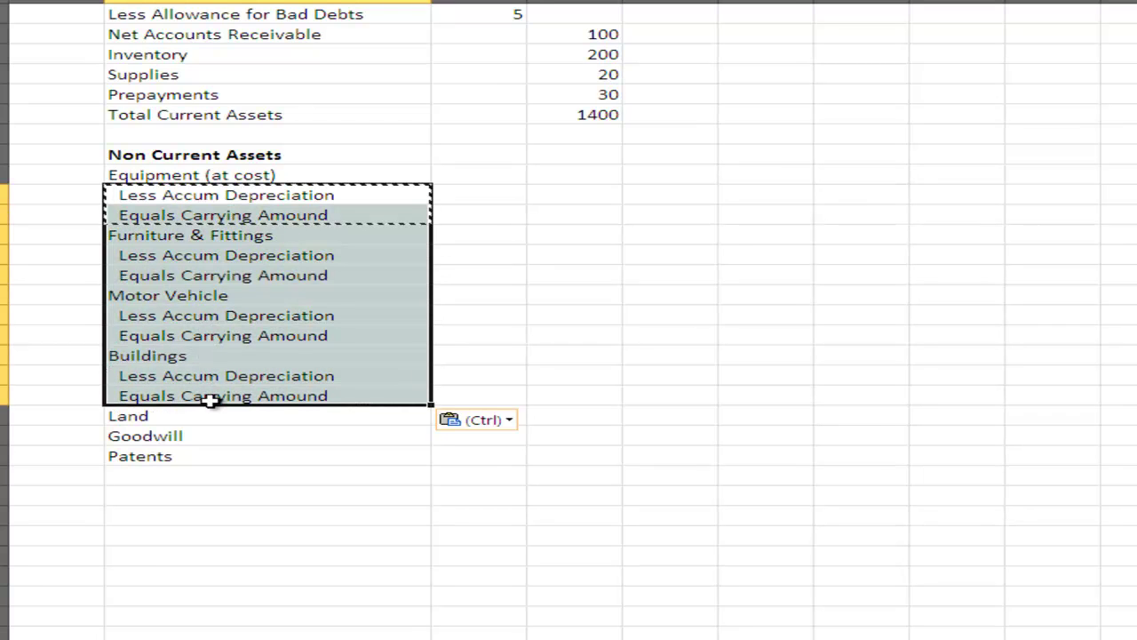
key(ctrl+f)
text(a)
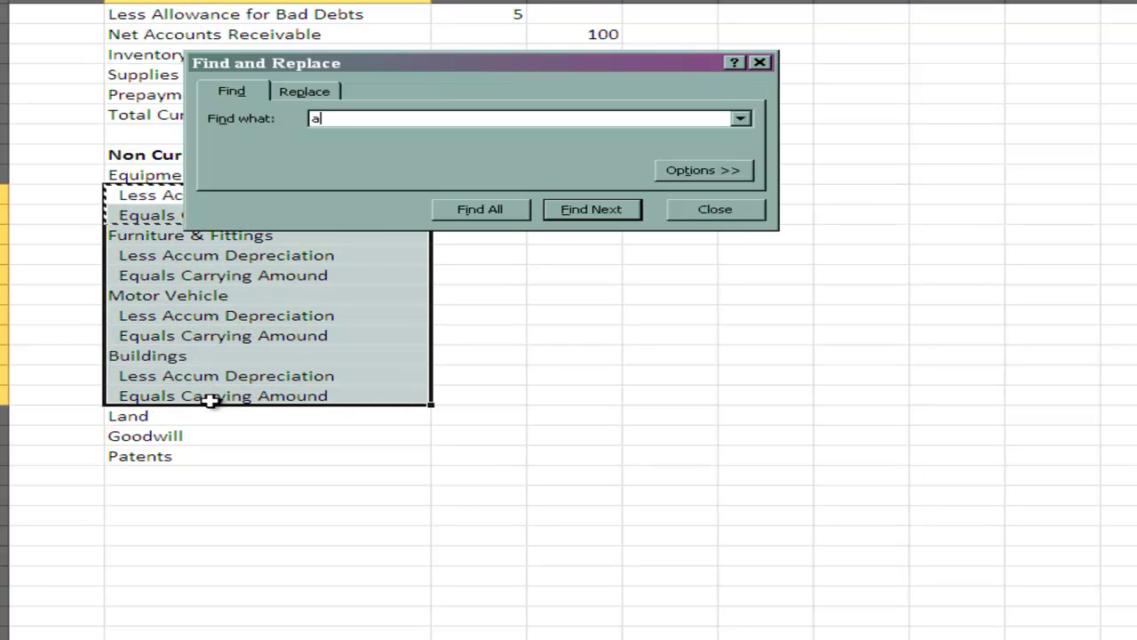
text(mound)
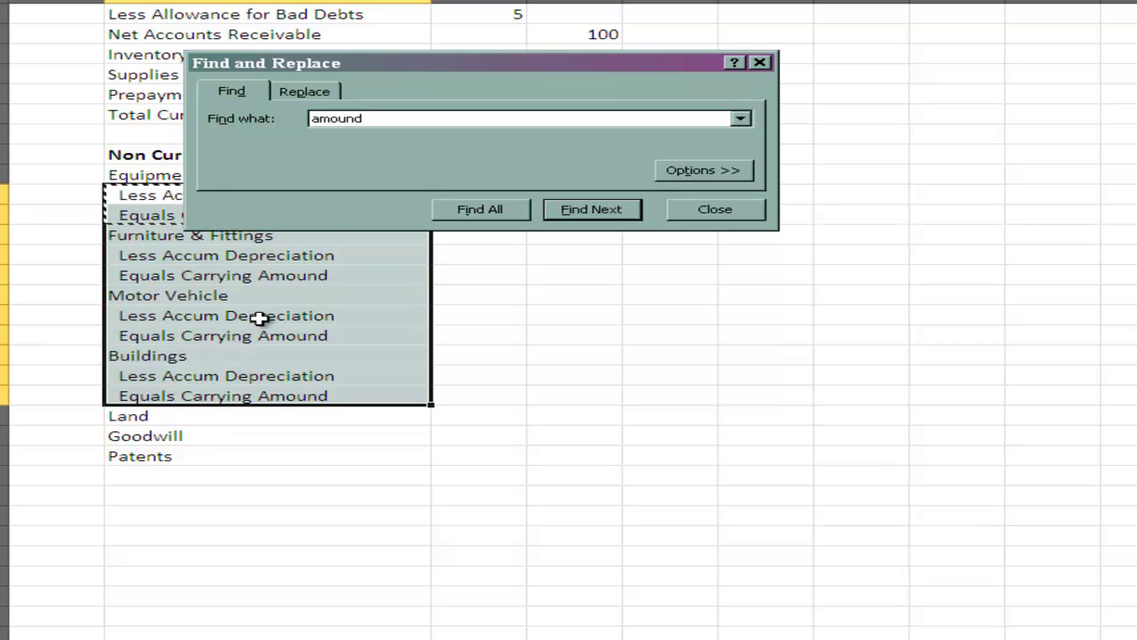
click(302, 92)
text(amount)
click(254, 213)
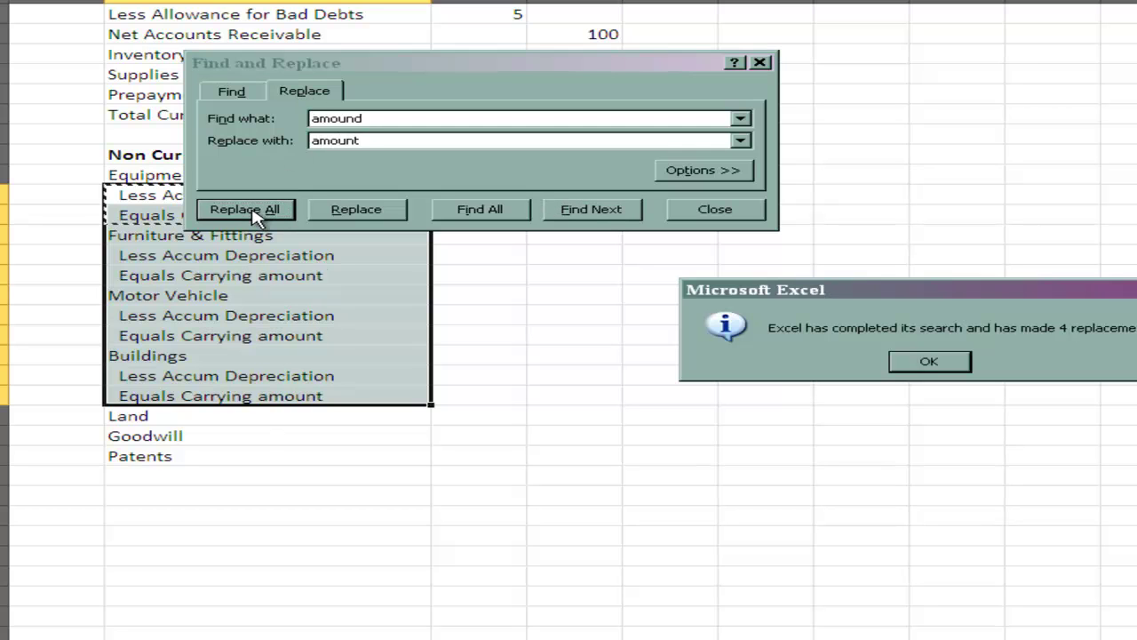
click(929, 364)
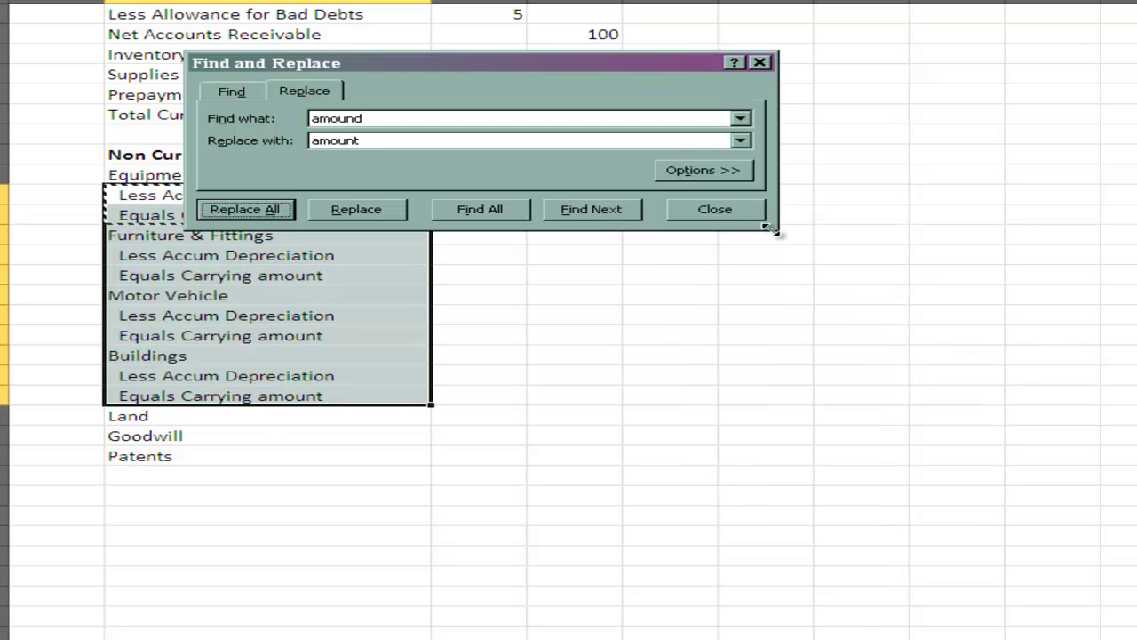
click(738, 214)
Enter 1000 as the Equipment cost and 200 as its accumulated depreciation in the inner amount column.
click(524, 213)
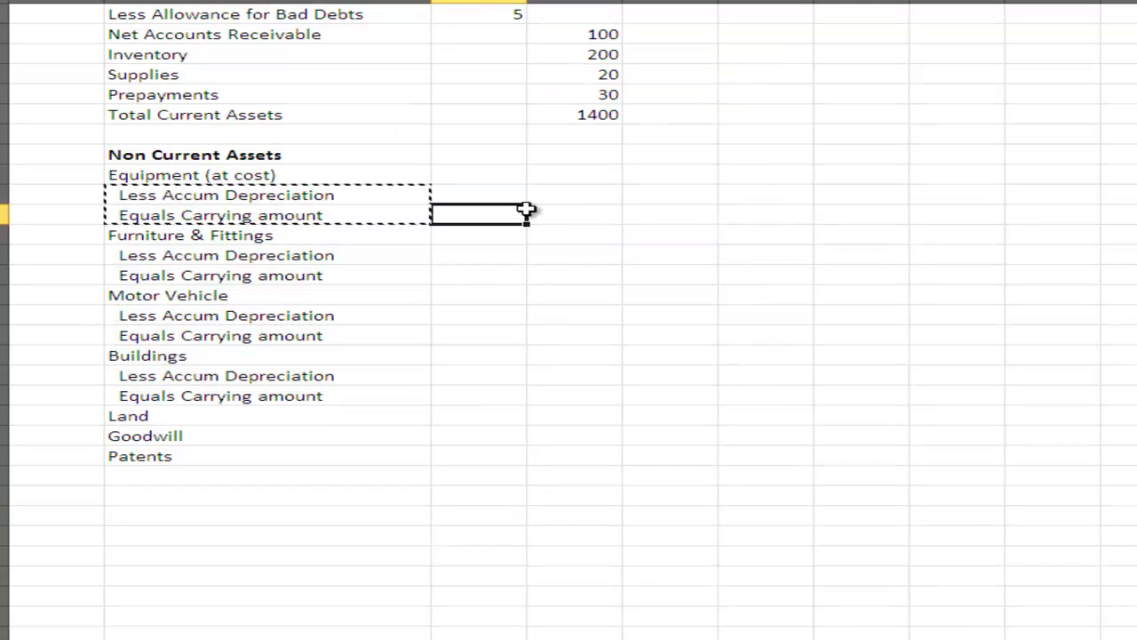
click(503, 170)
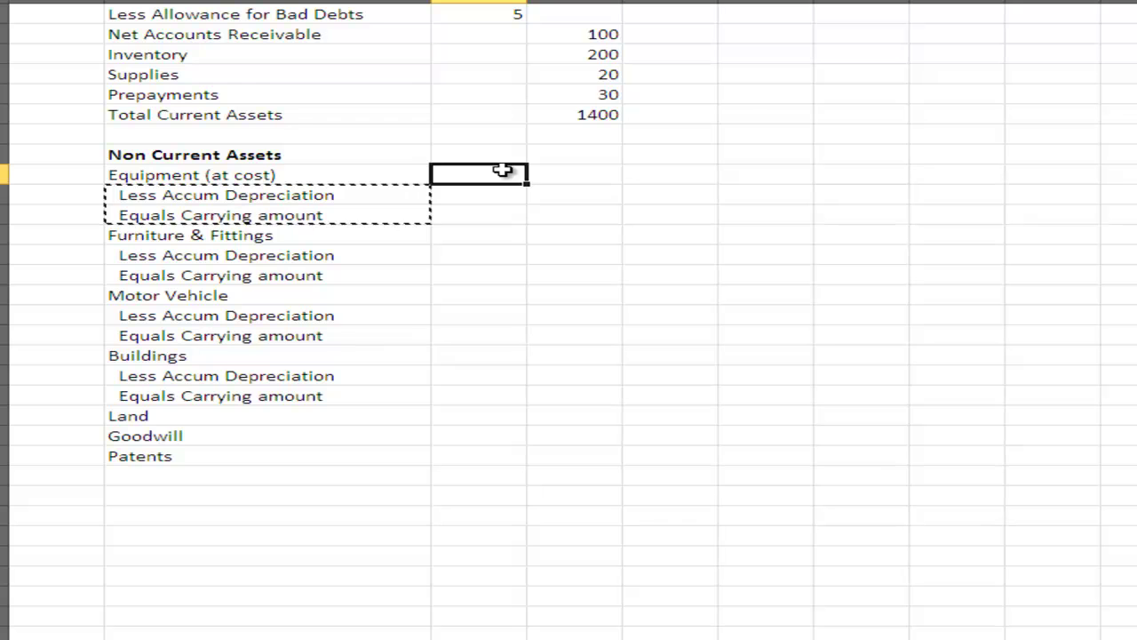
text(1000)
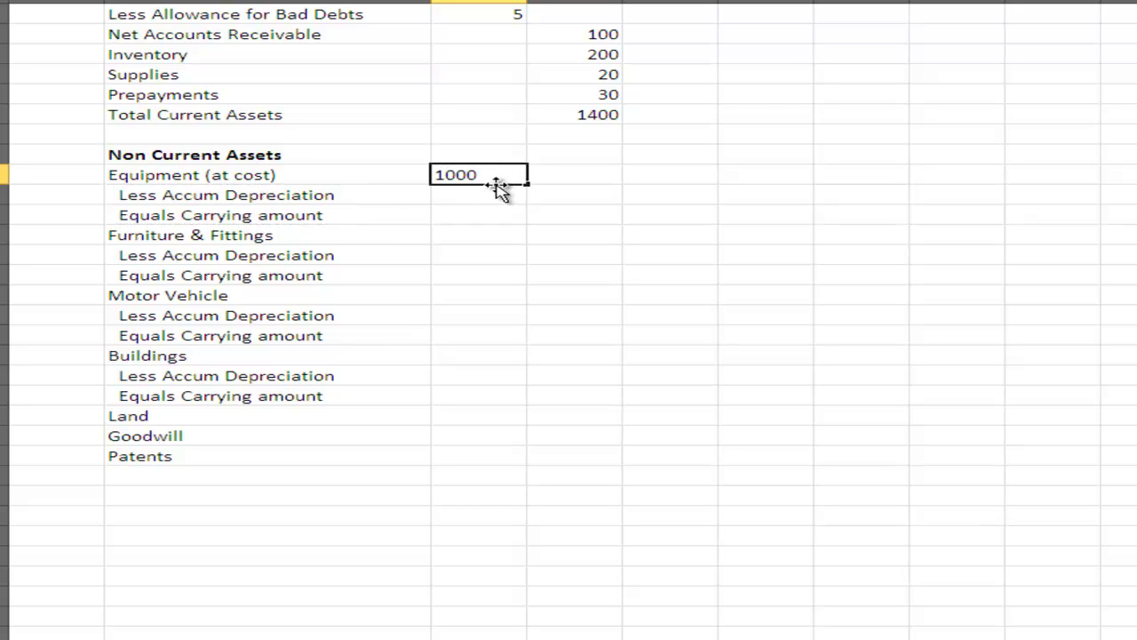
click(485, 193)
text(200)
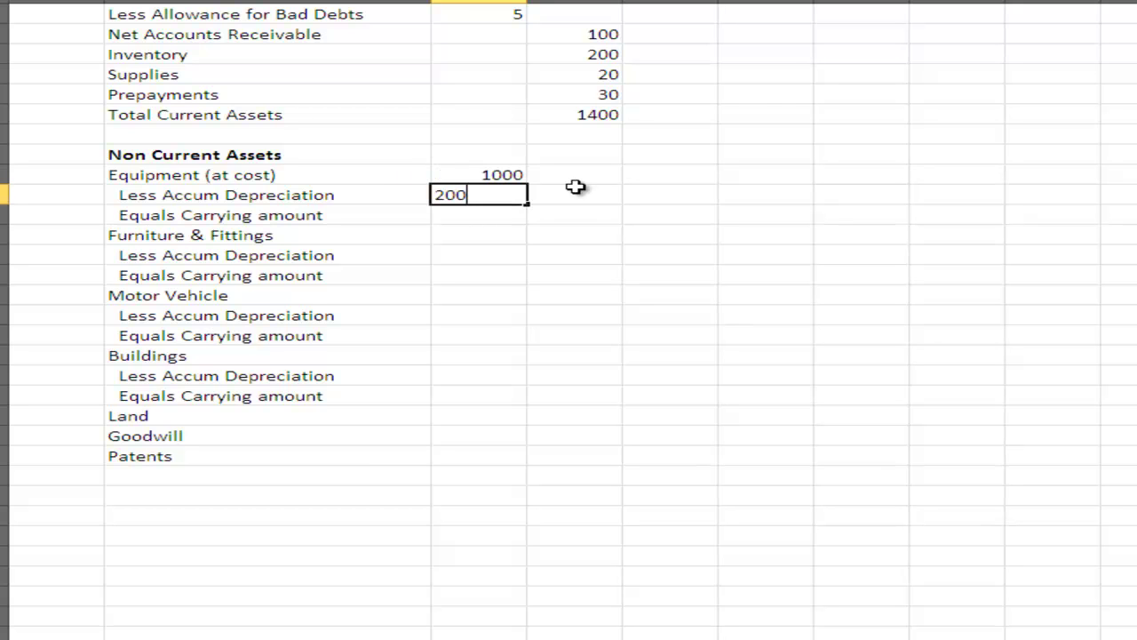
Calculate Equipment's carrying amount in the outer amount column with the formula =C29-C30.
click(582, 214)
text(=)
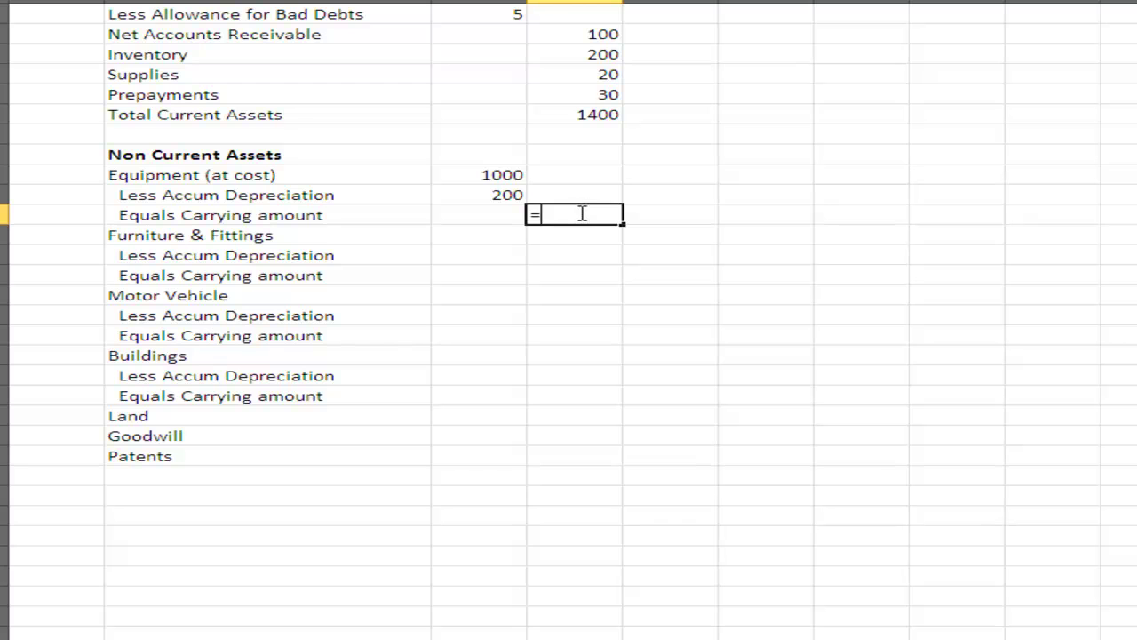
click(496, 172)
text(-)
click(493, 197)
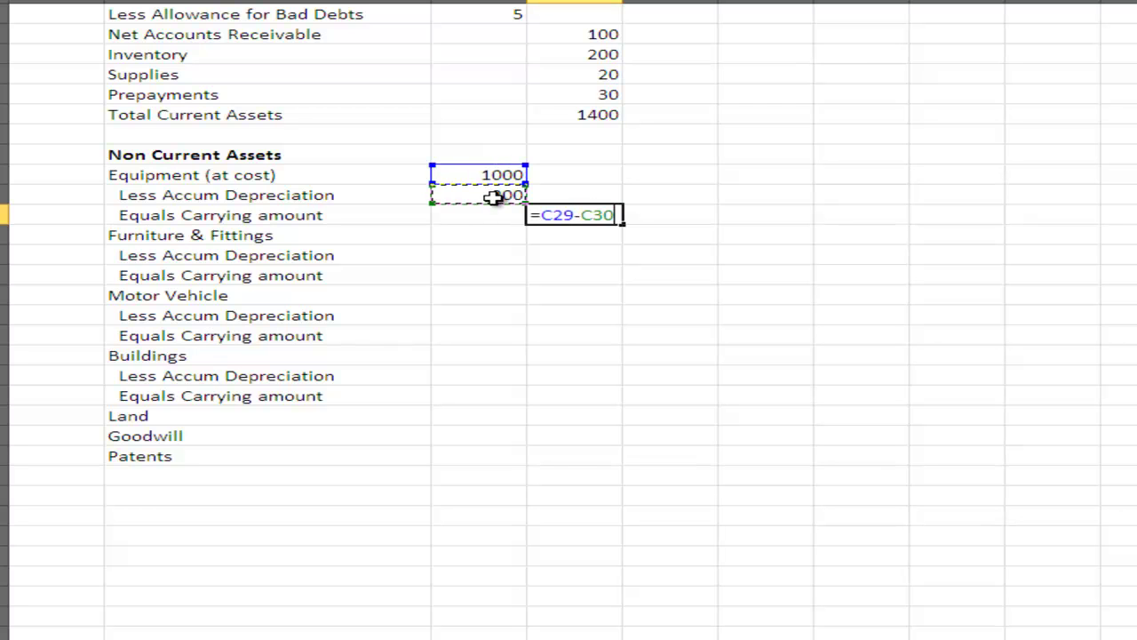
key(Return)
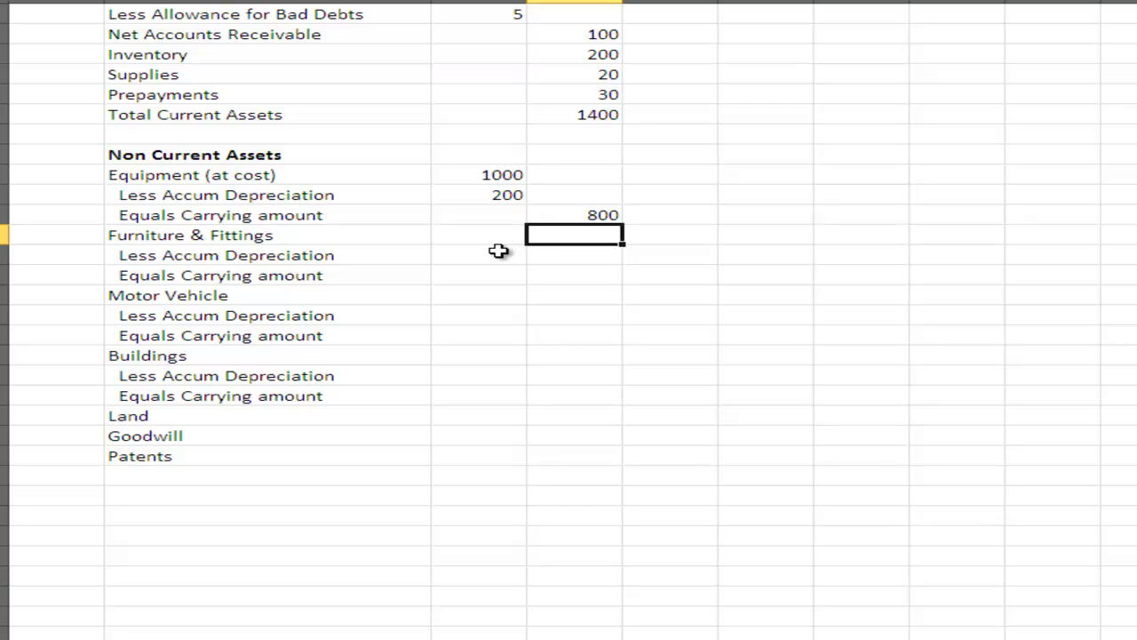
Fill in Furniture & Fittings with a cost of 200, accumulated depreciation of 100 and a carrying amount of 100.
click(495, 254)
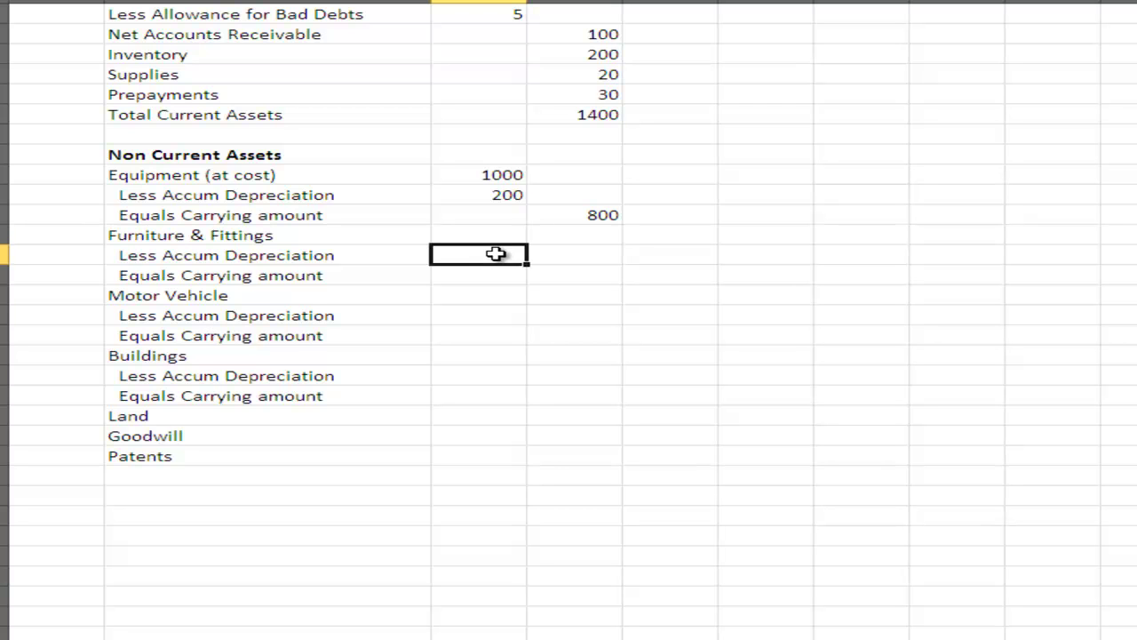
click(500, 235)
text(200)
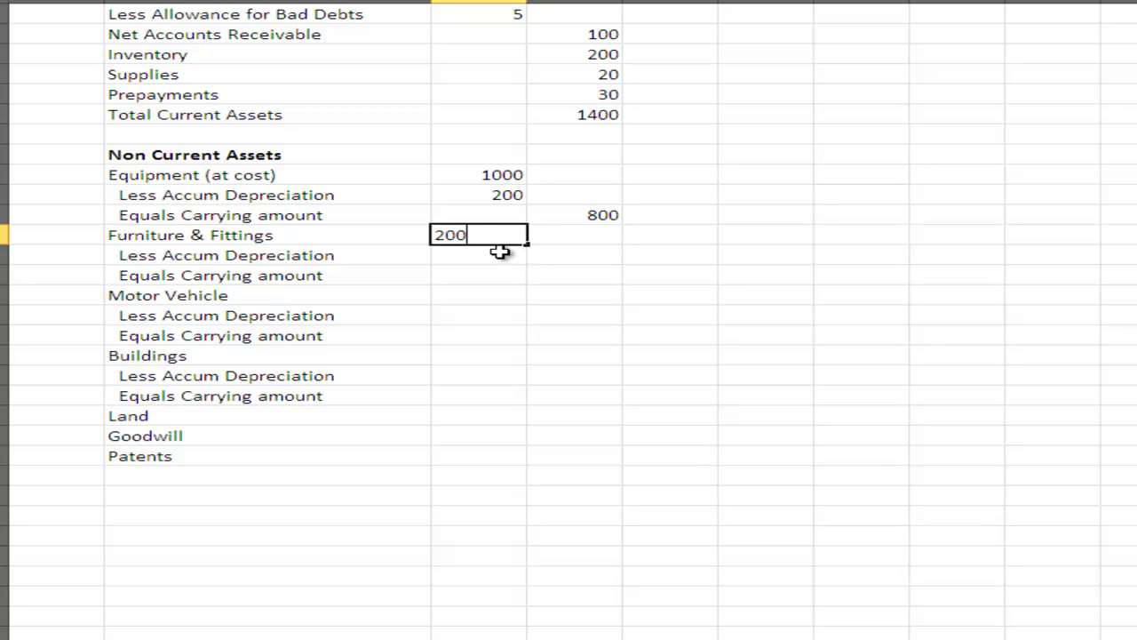
click(496, 251)
text(100)
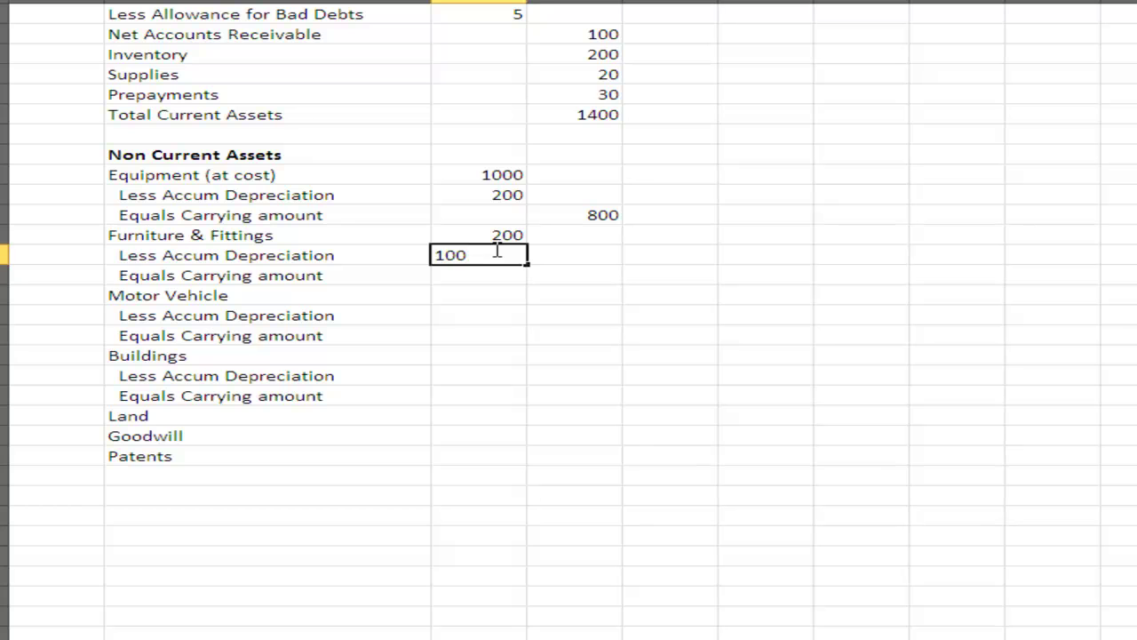
key(Return)
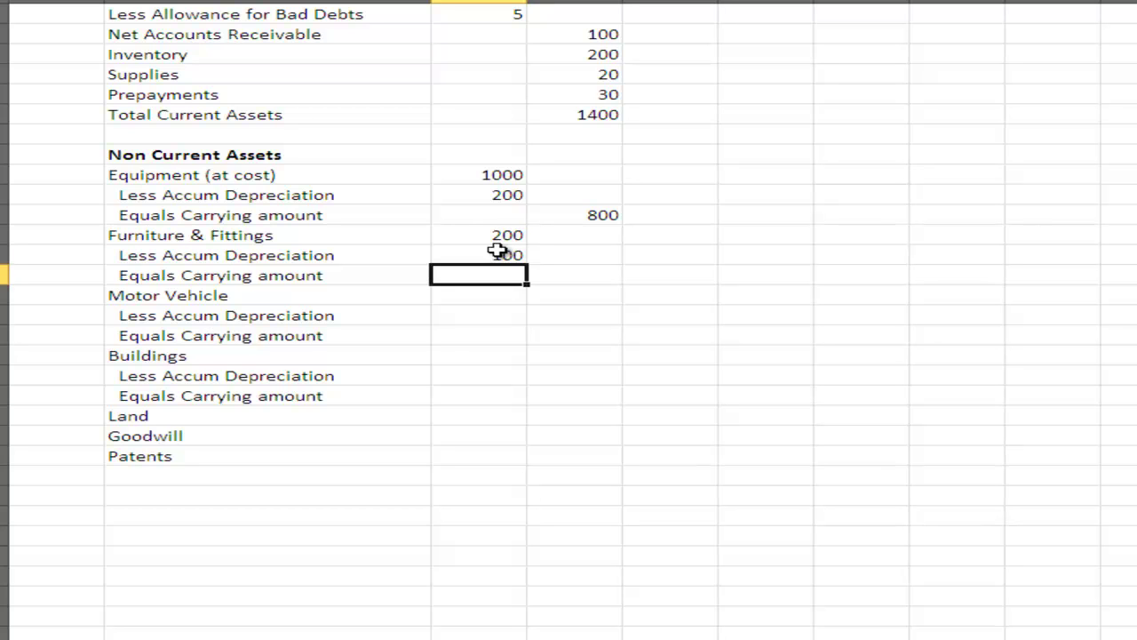
key(Right)
text(100)
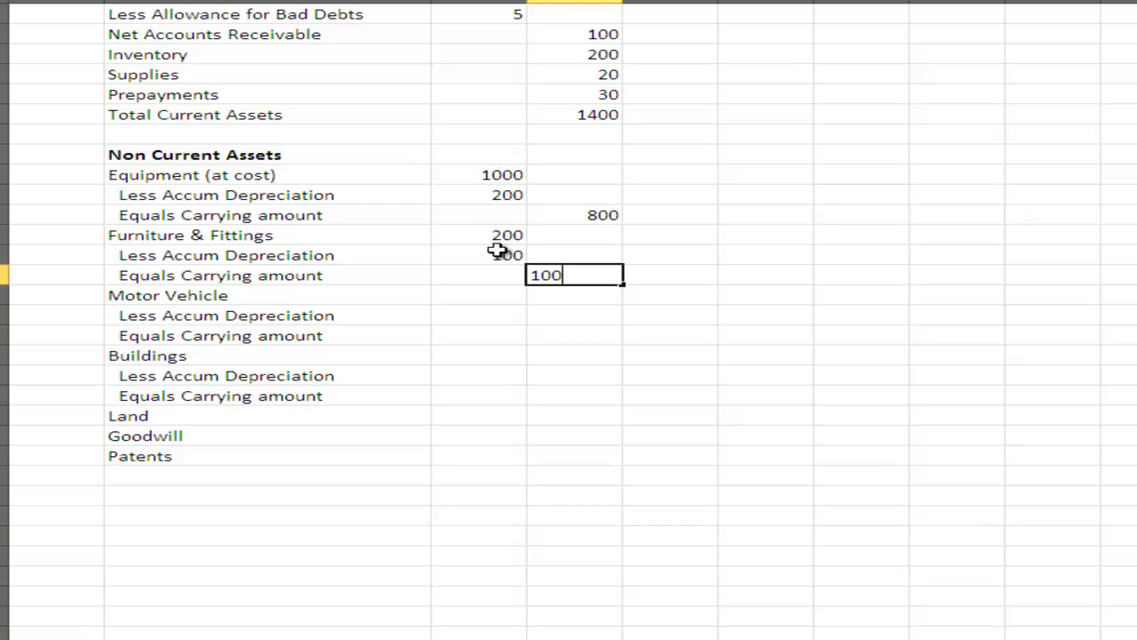
key(Return)
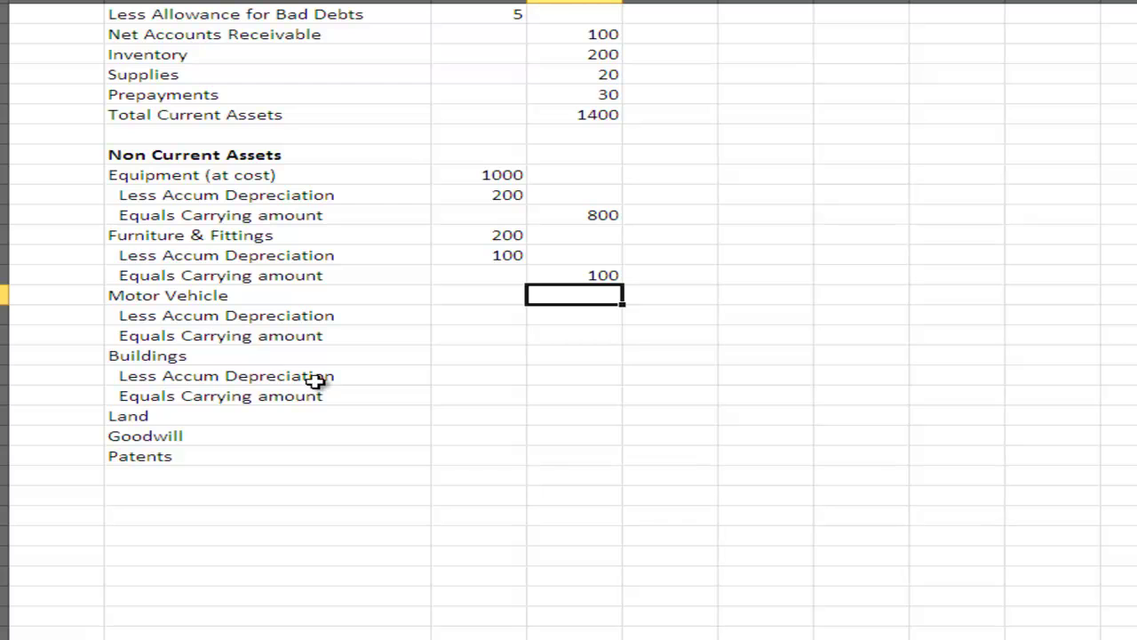
Enter 1000 for Land in the outer amount column.
click(579, 417)
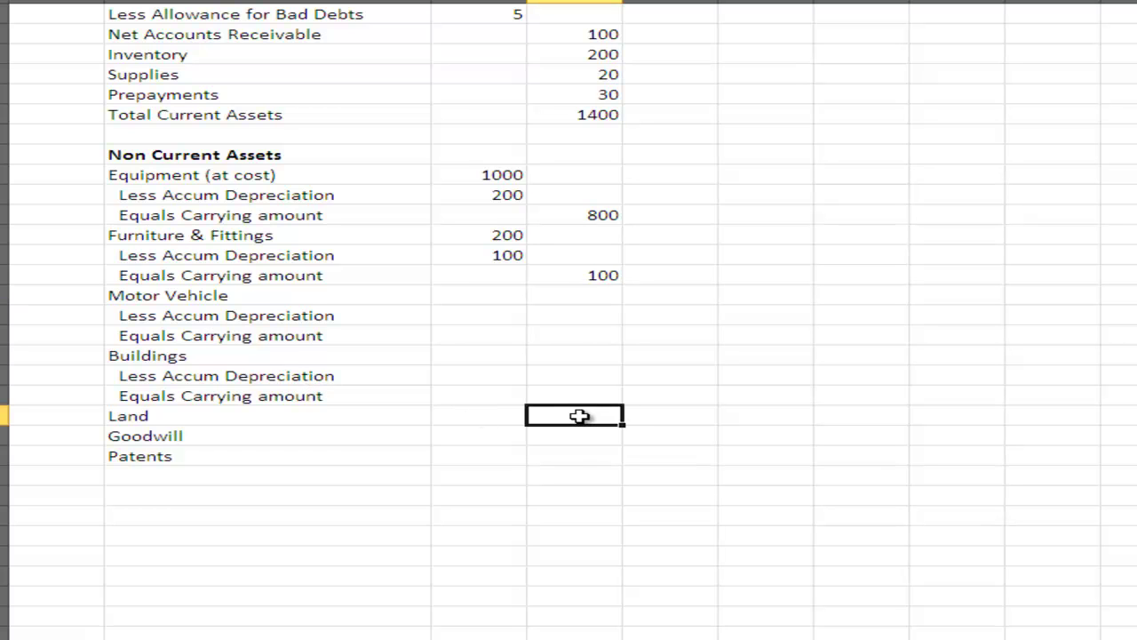
text(1000)
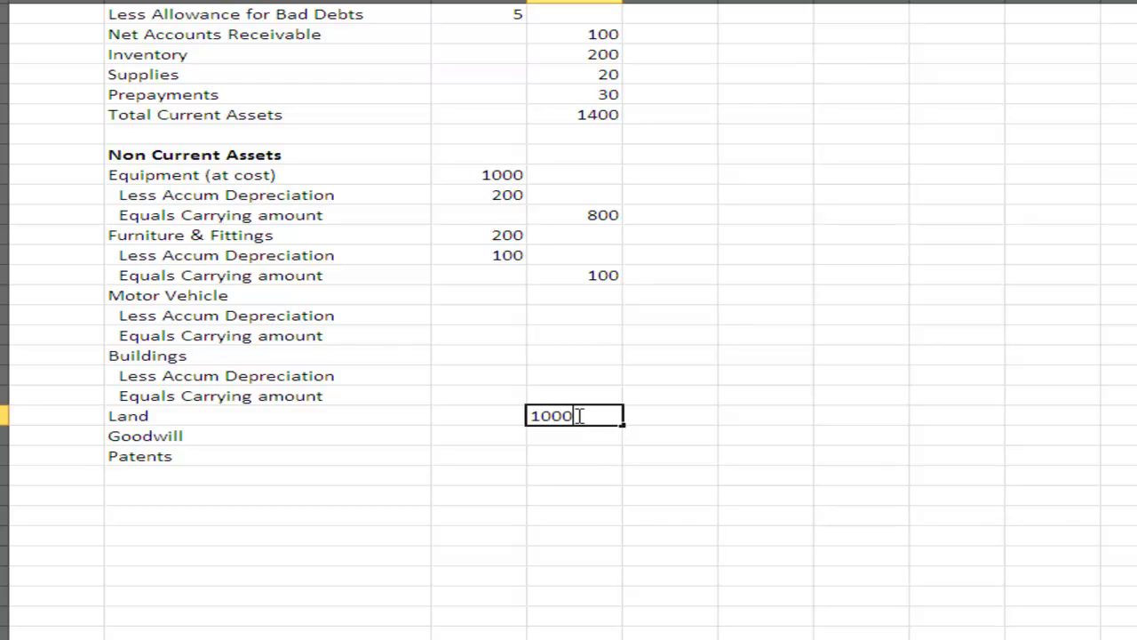
key(Return)
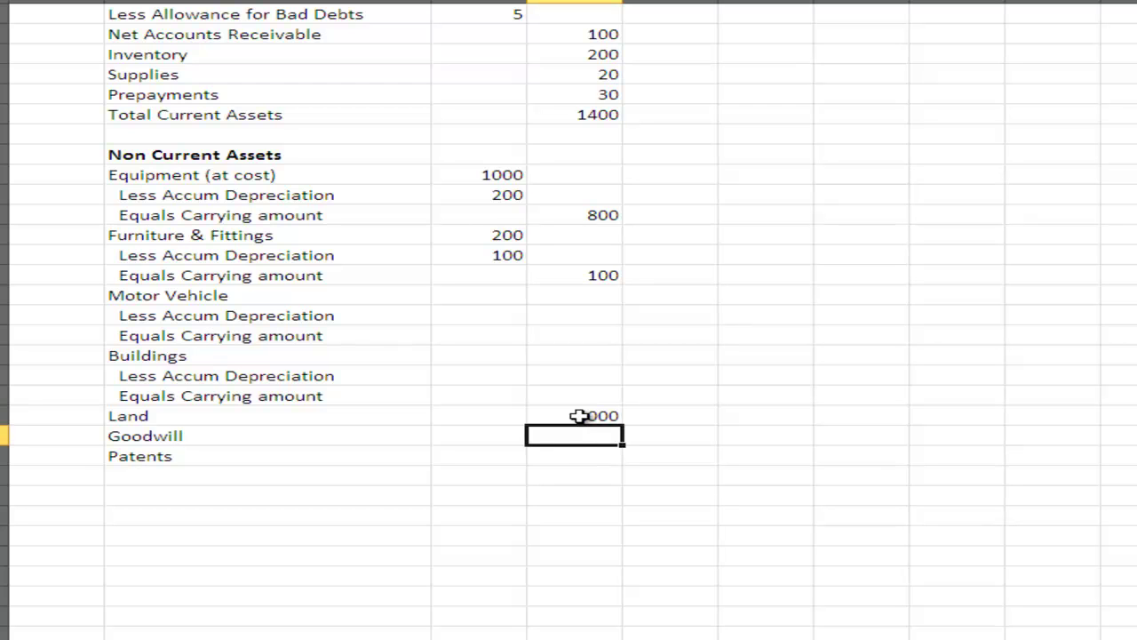
Total the non current assets in the outer amount column below Patents with the formula =sum(D29:D43).
click(571, 470)
text(=)
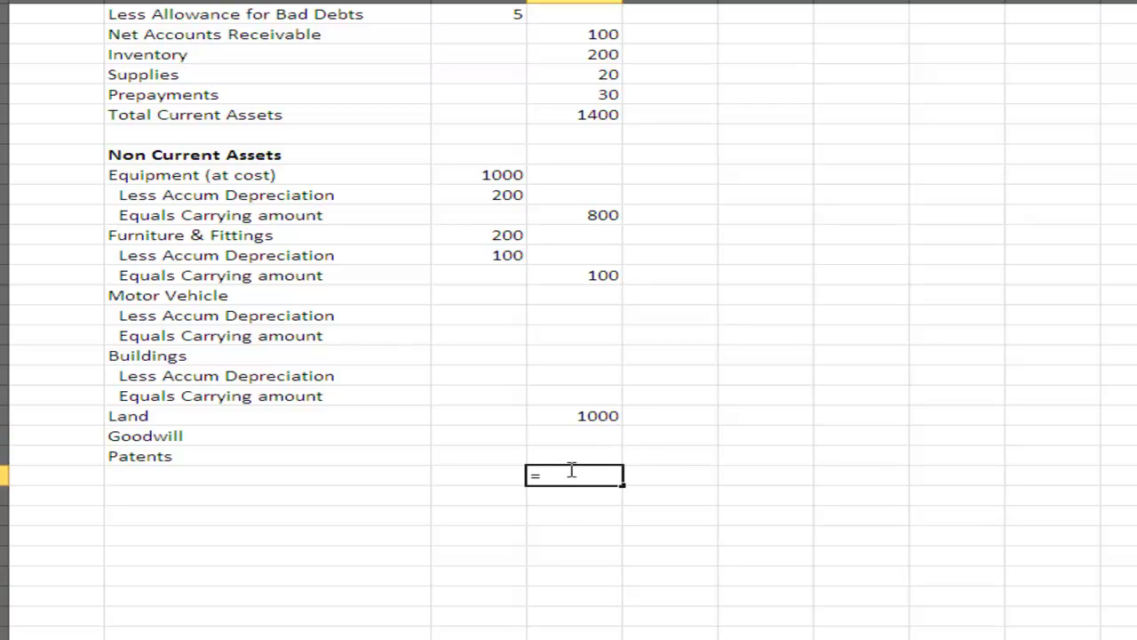
text(sum()
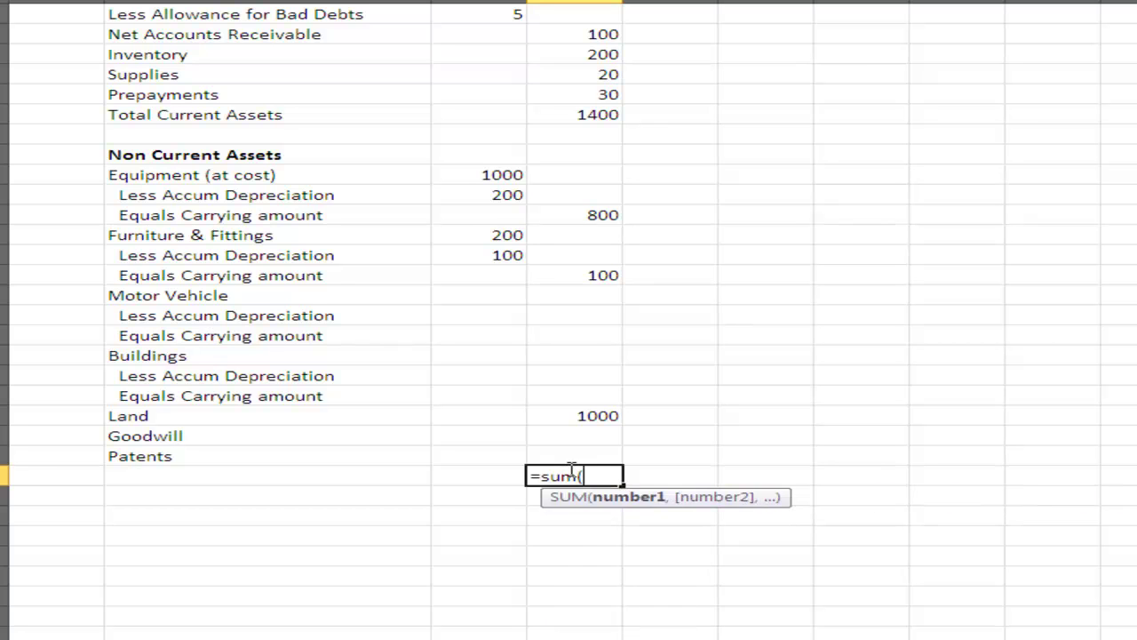
drag(584, 167, 593, 452)
text())
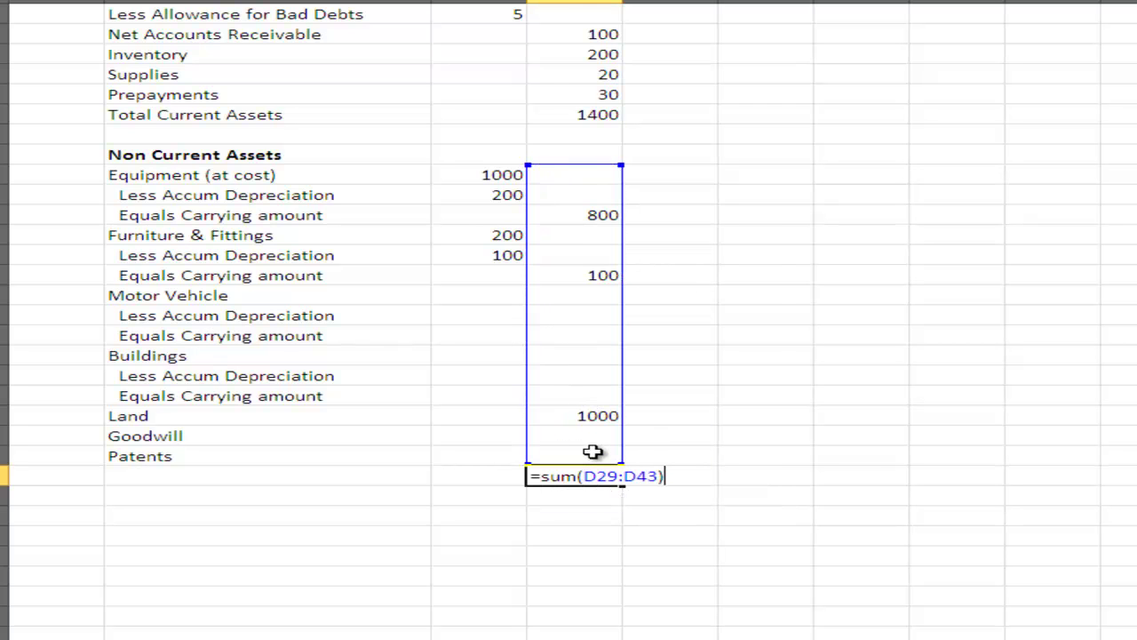
key(Return)
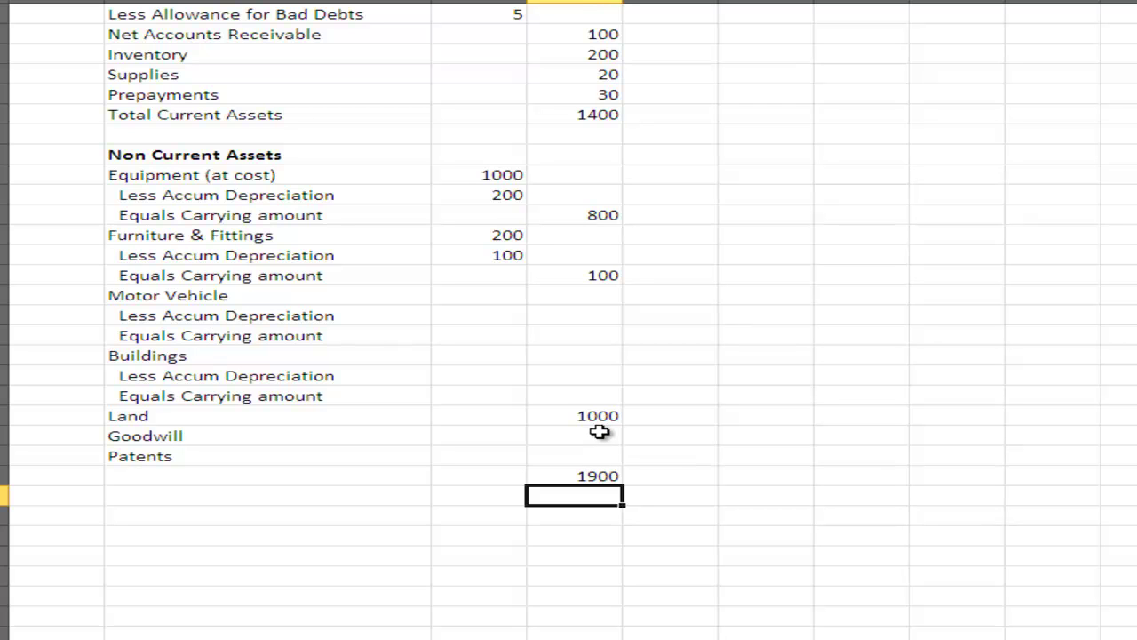
Enter 400 for Goodwill and 100 for Patents in the outer amount column.
middle_click(600, 431)
click(591, 434)
click(592, 435)
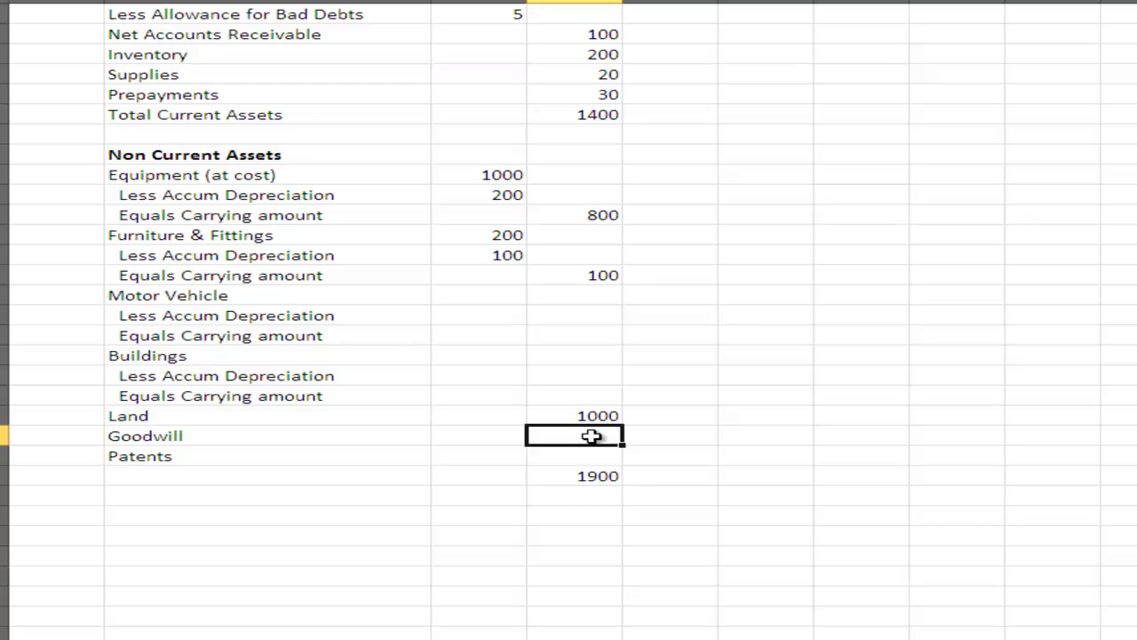
text(400)
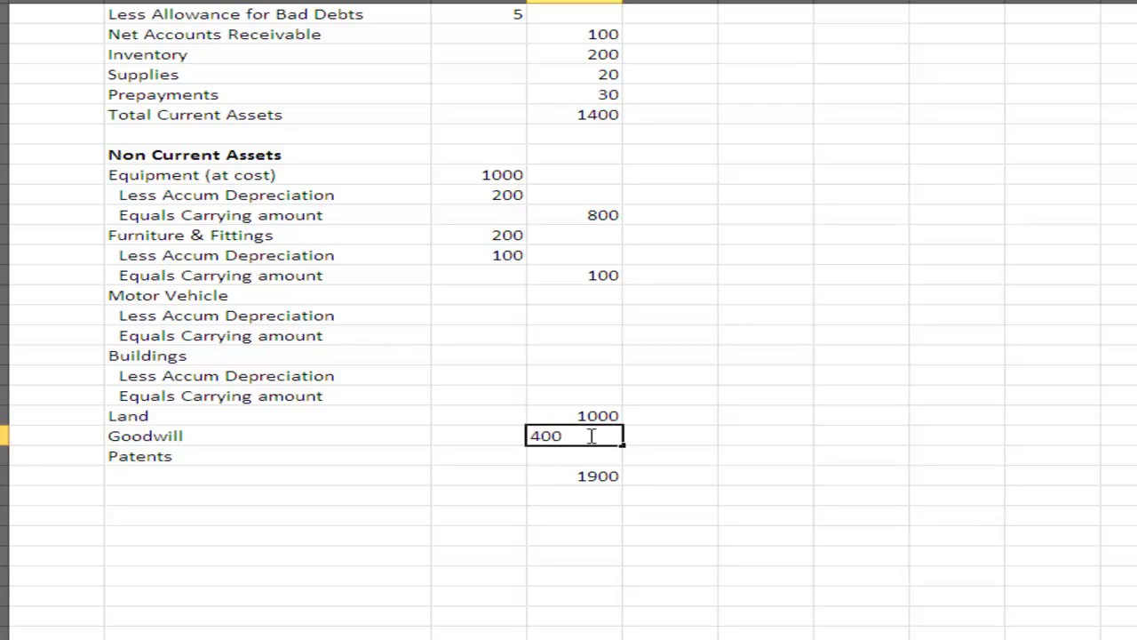
key(Return)
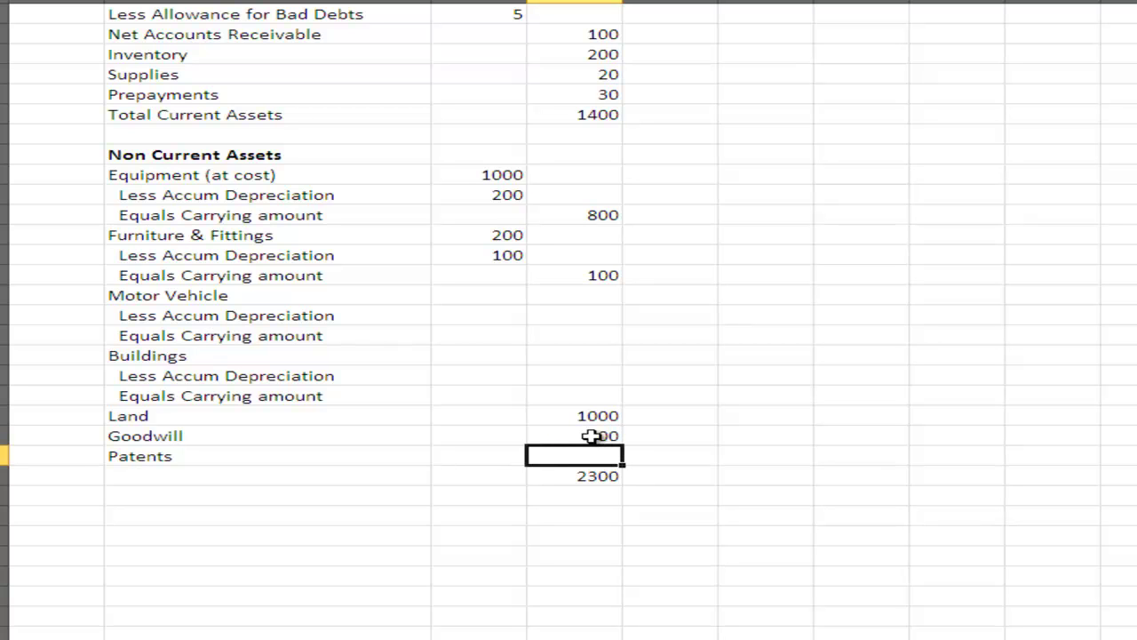
text(100)
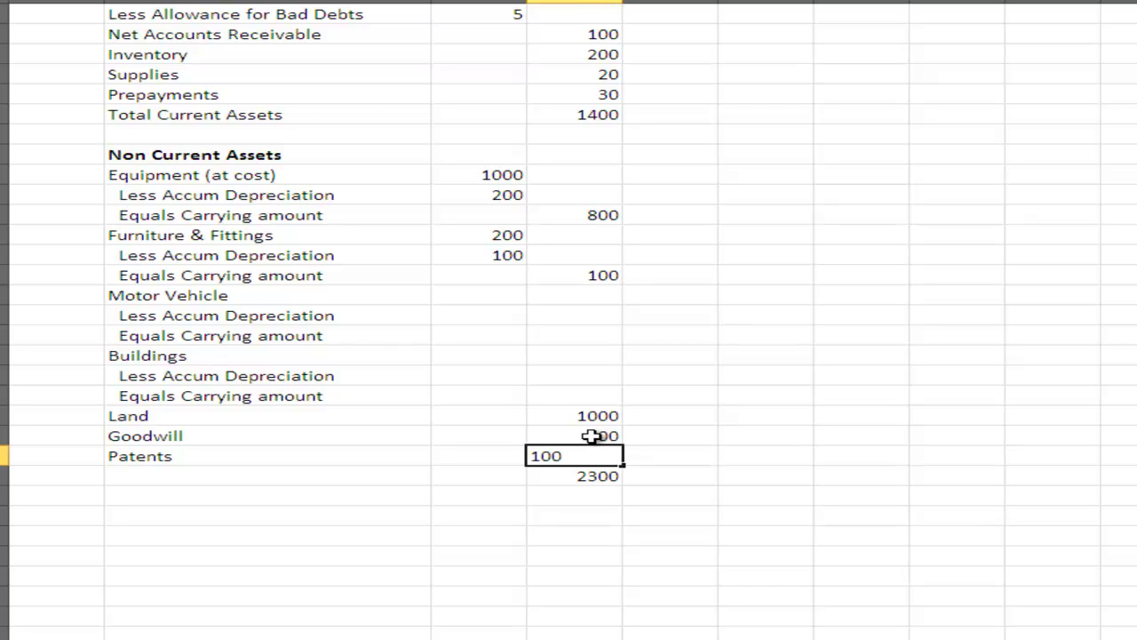
key(Return)
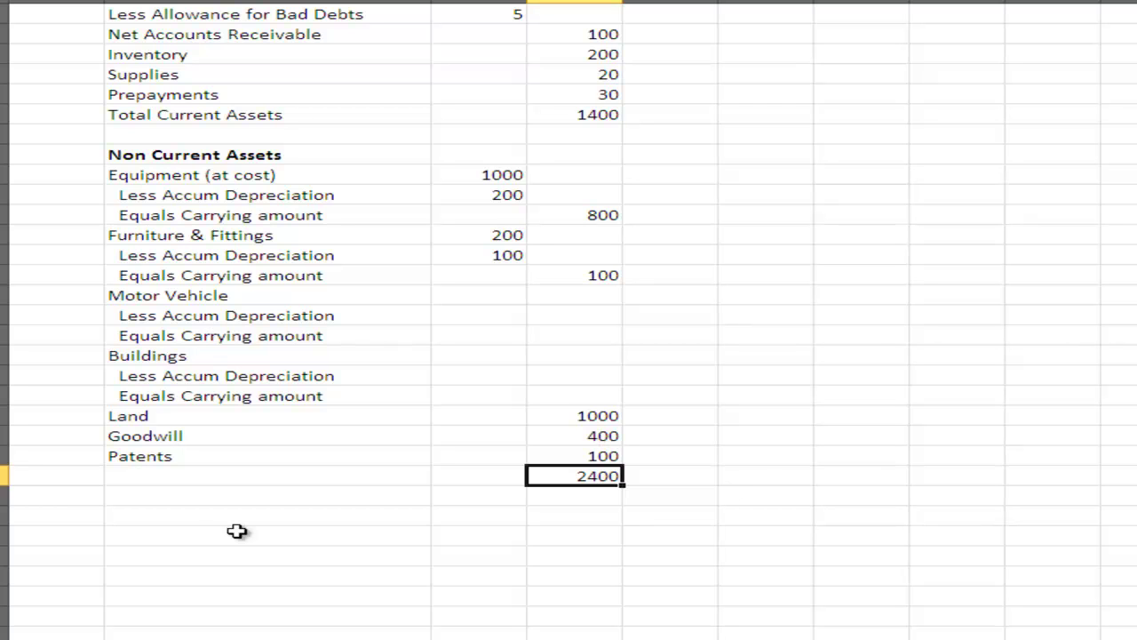
Add the label Total Assets two rows below Patents' total, leaving one blank row between them.
click(159, 522)
text(T)
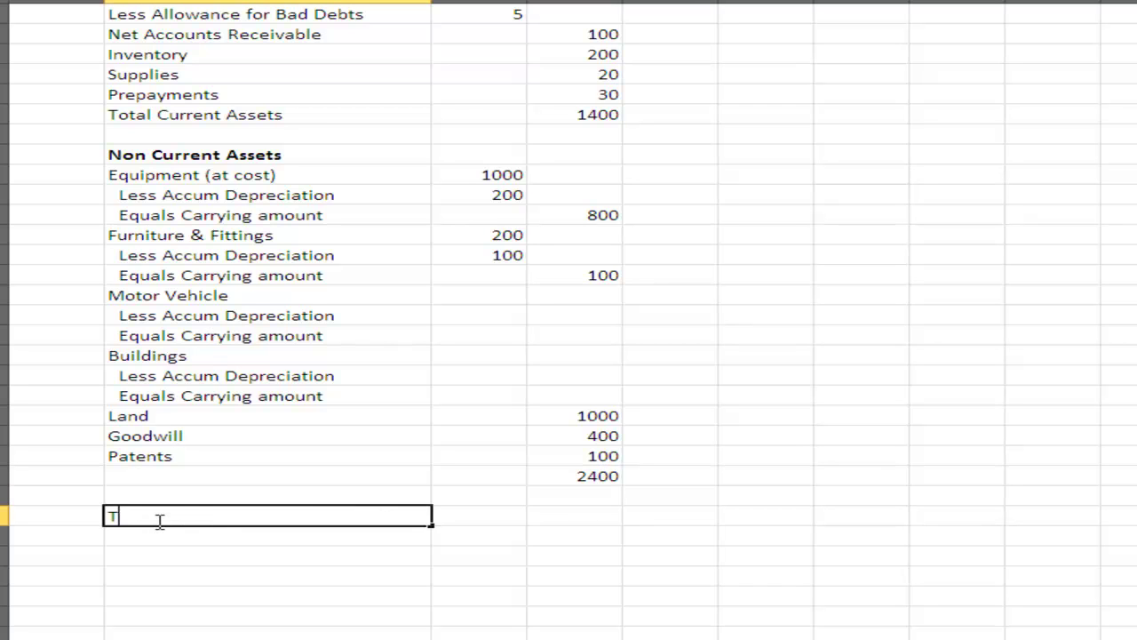
text(otal Assets)
Try to add the current and non current asset totals in the Total Assets row's outer amount column.
click(576, 519)
text(=)
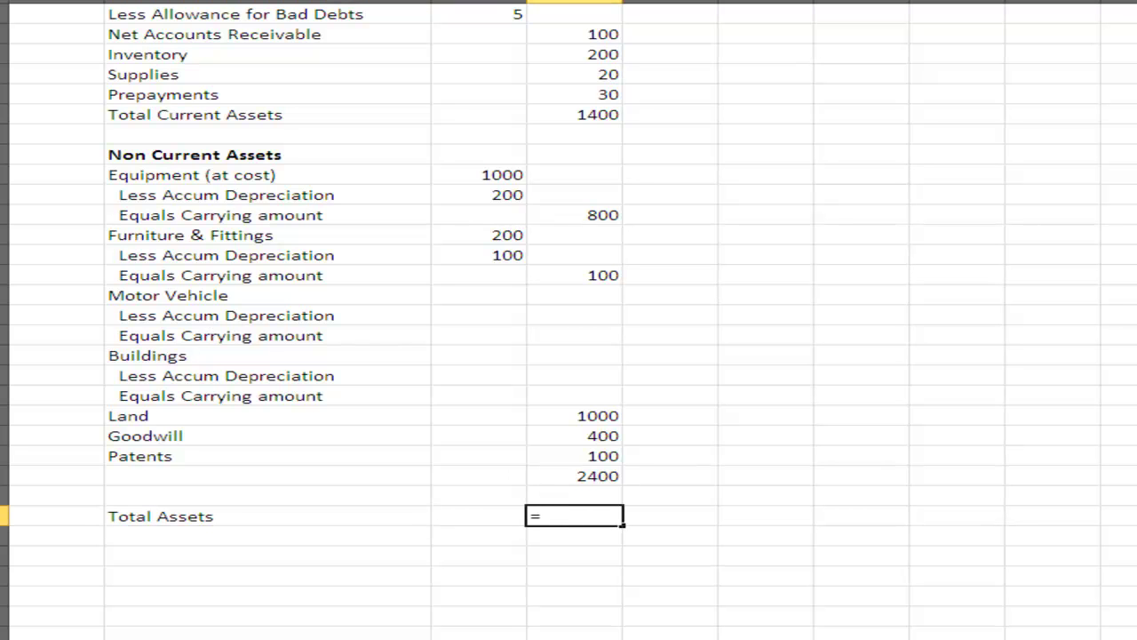
scroll(568, 320, up, 3)
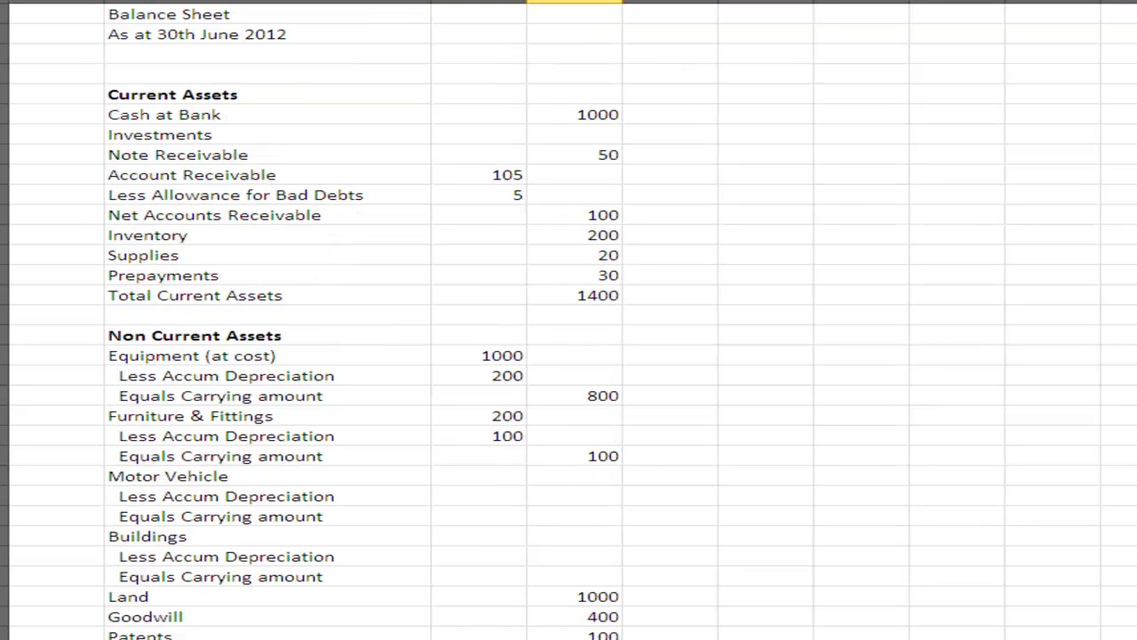
click(593, 295)
text(+)
scroll(367, 324, down, 1)
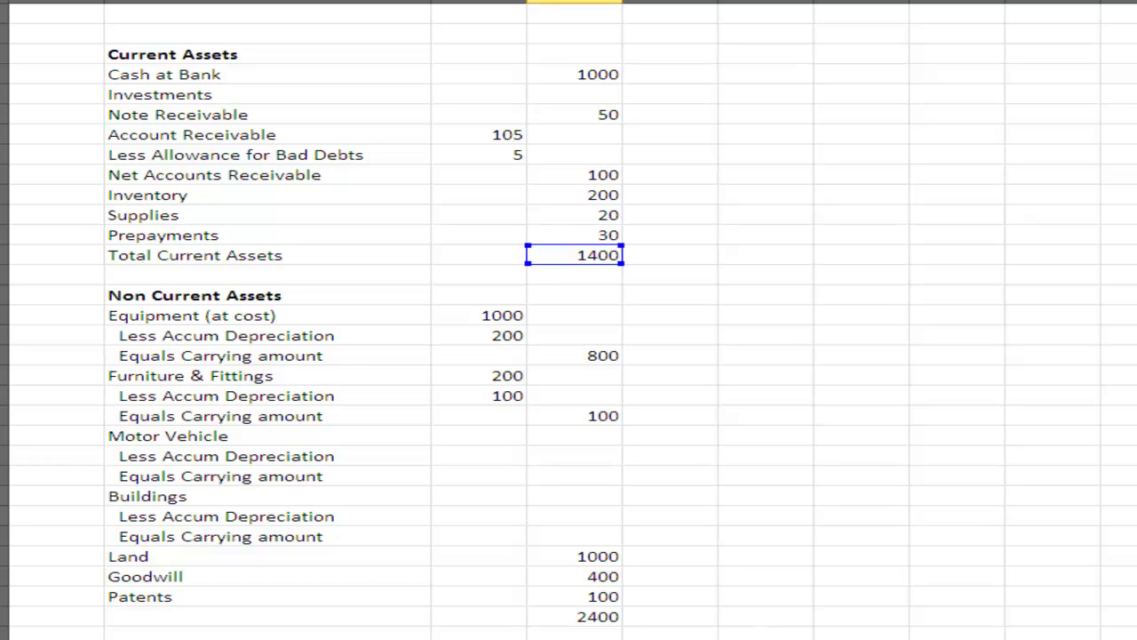
click(591, 616)
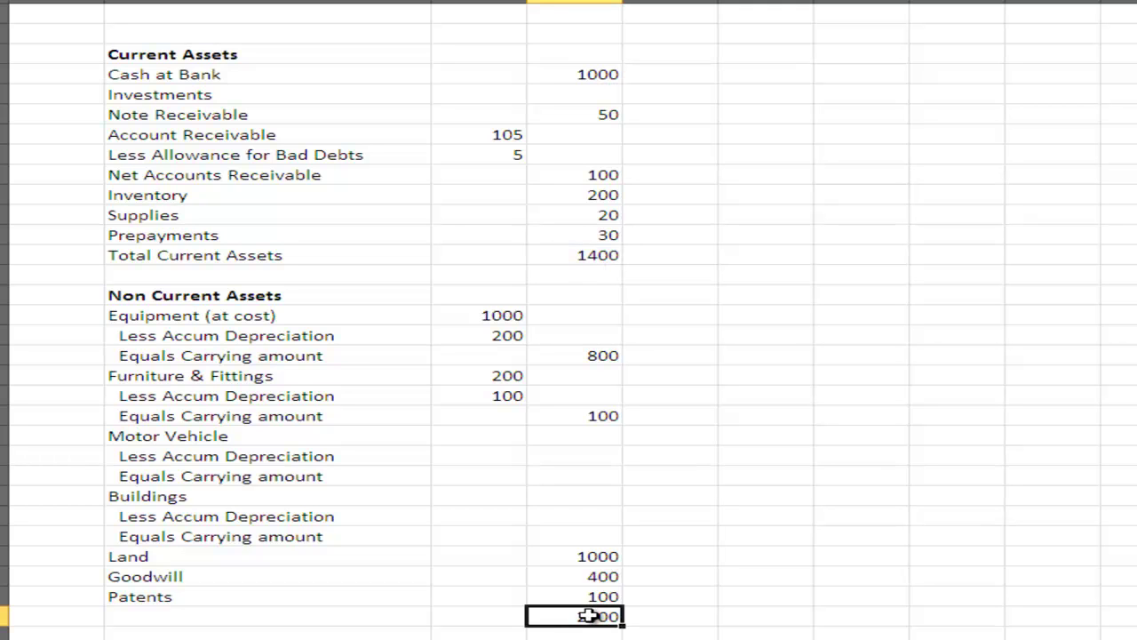
key(Return)
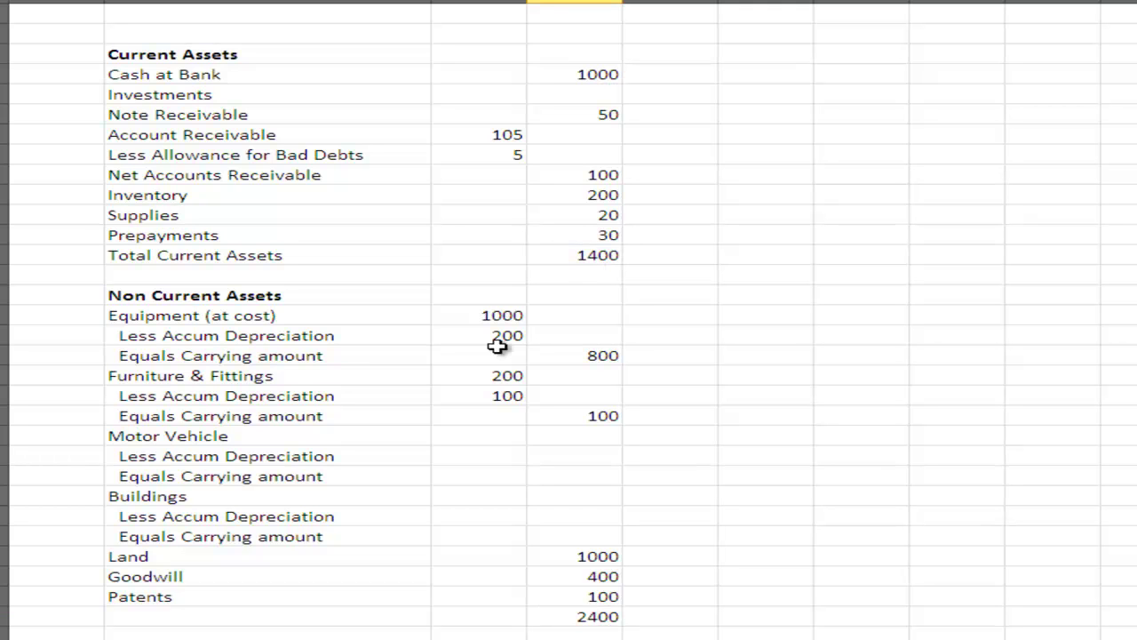
Calculate Total Assets with a formula adding the Total Current Assets amount to the non current assets total.
text(=D13)
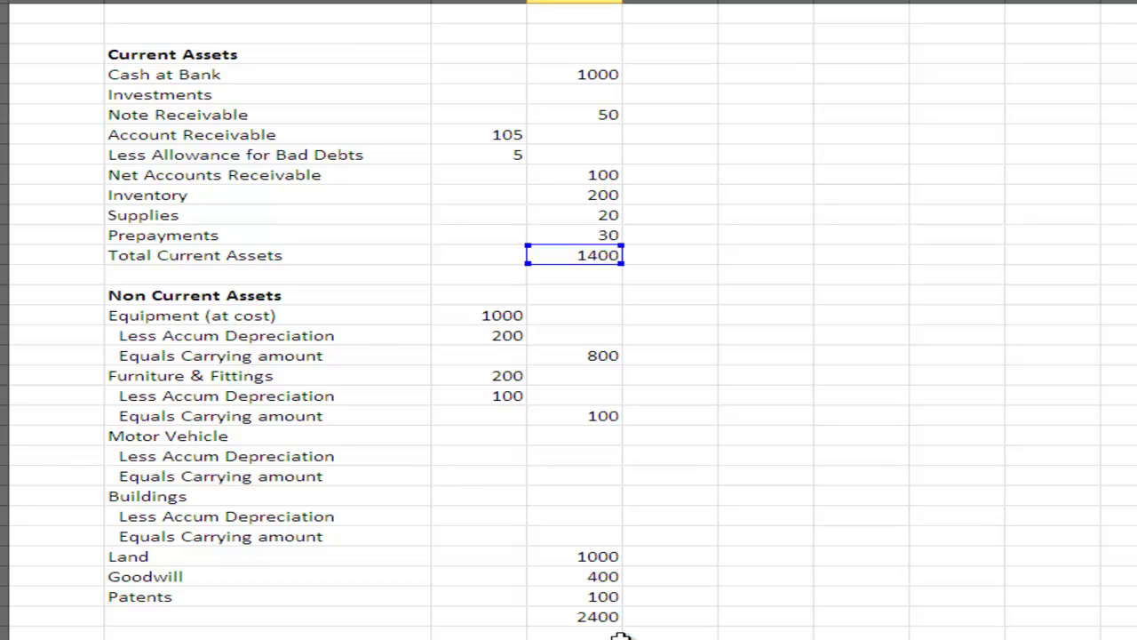
click(590, 617)
key(Return)
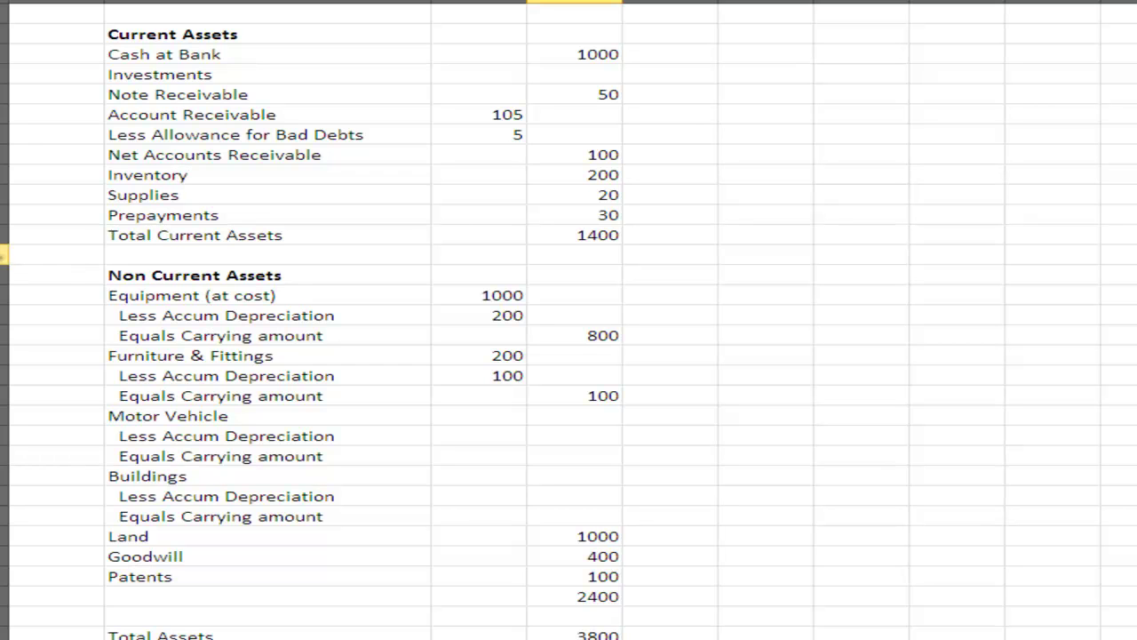
Insert an extra blank row between Total Current Assets and the Non Current Assets heading.
click(12, 257)
key(alt+n)
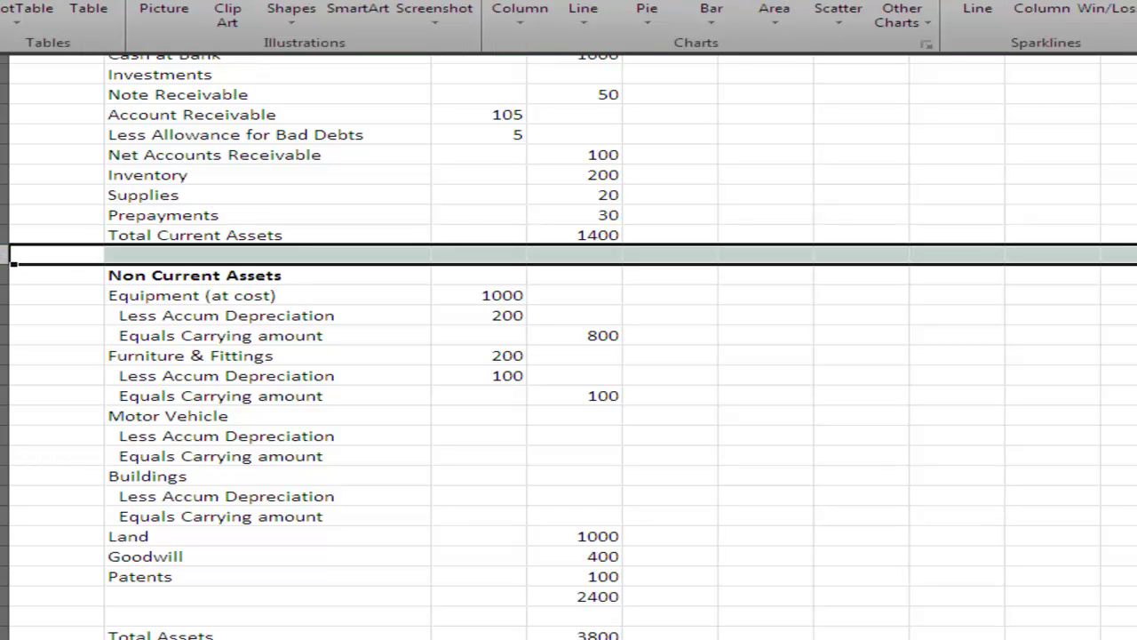
key(alt+h)
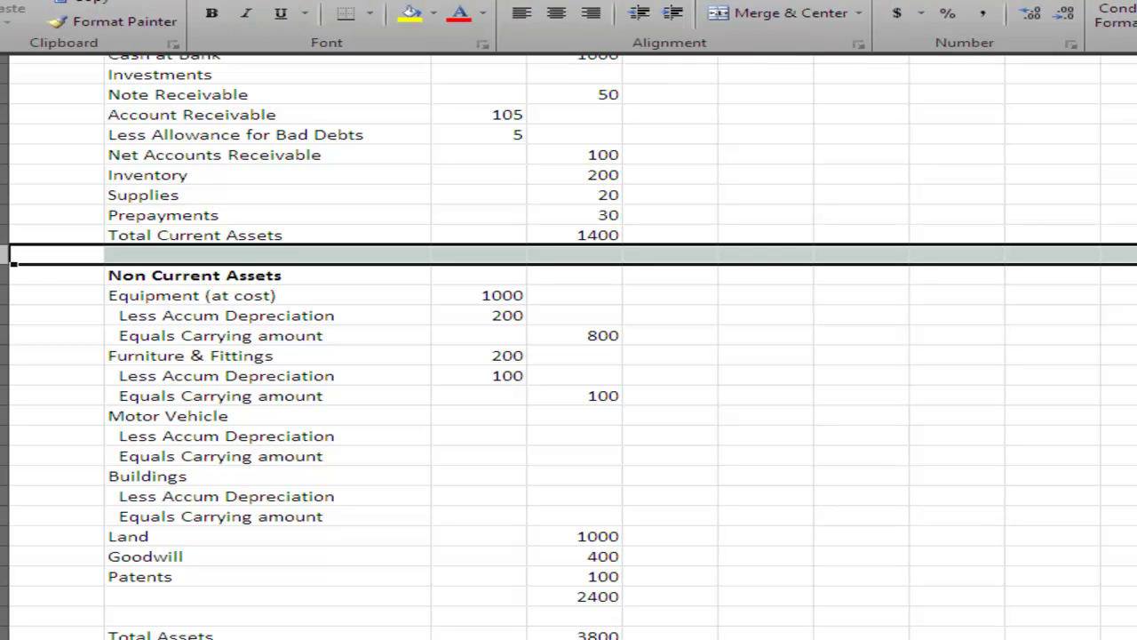
key(i)
key(r)
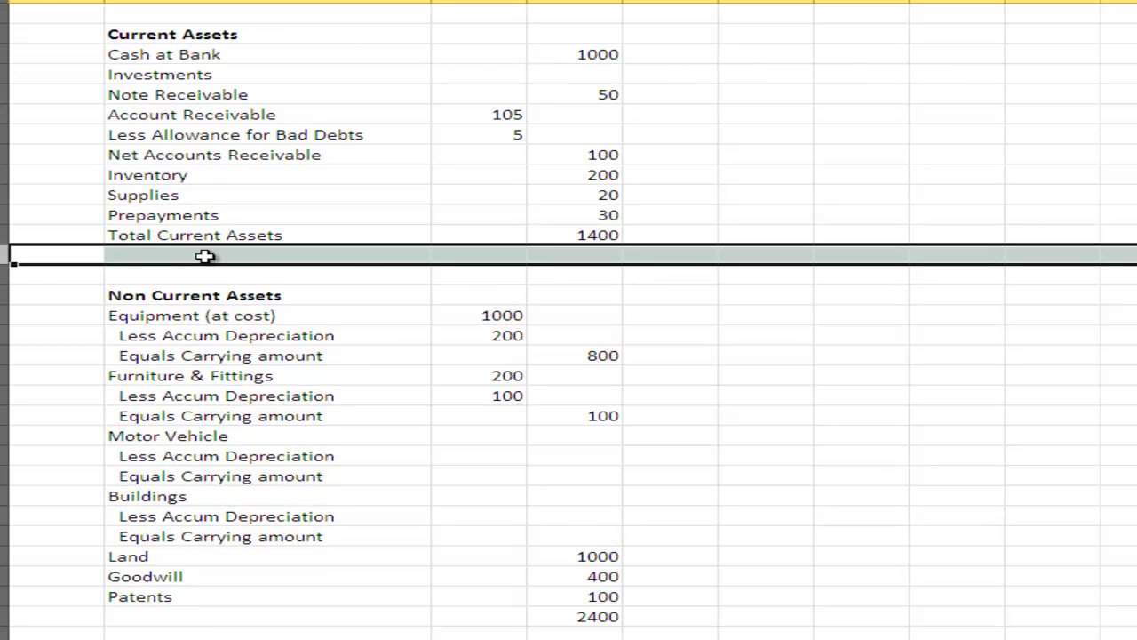
Label the total row below Patents as Total Non Current Assets.
click(184, 613)
text(Total)
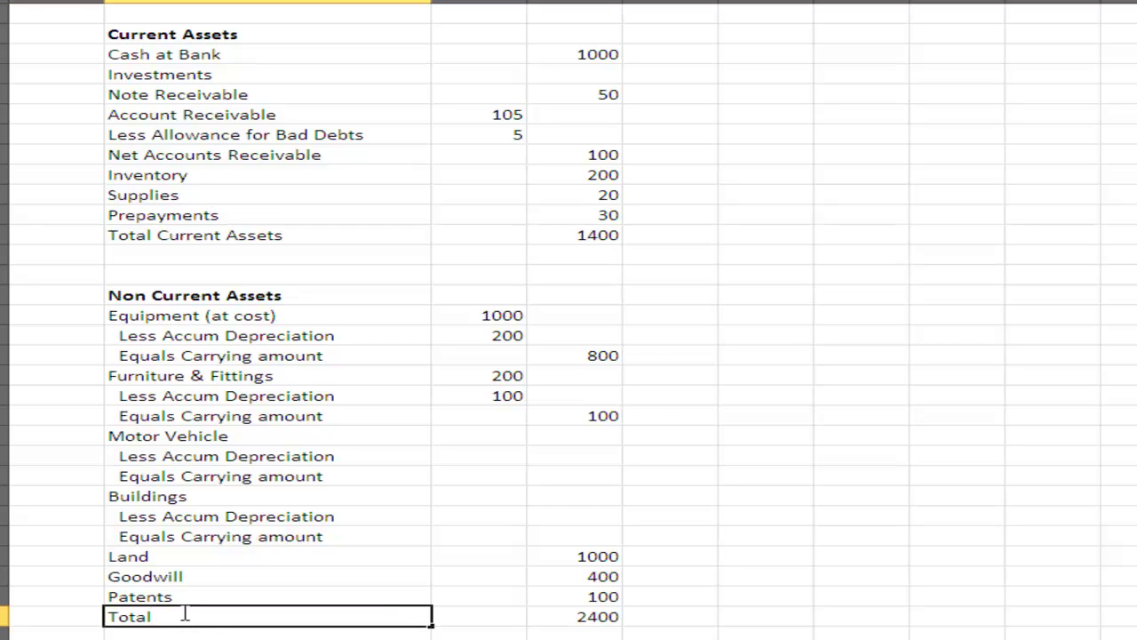
text( Non Current Assets)
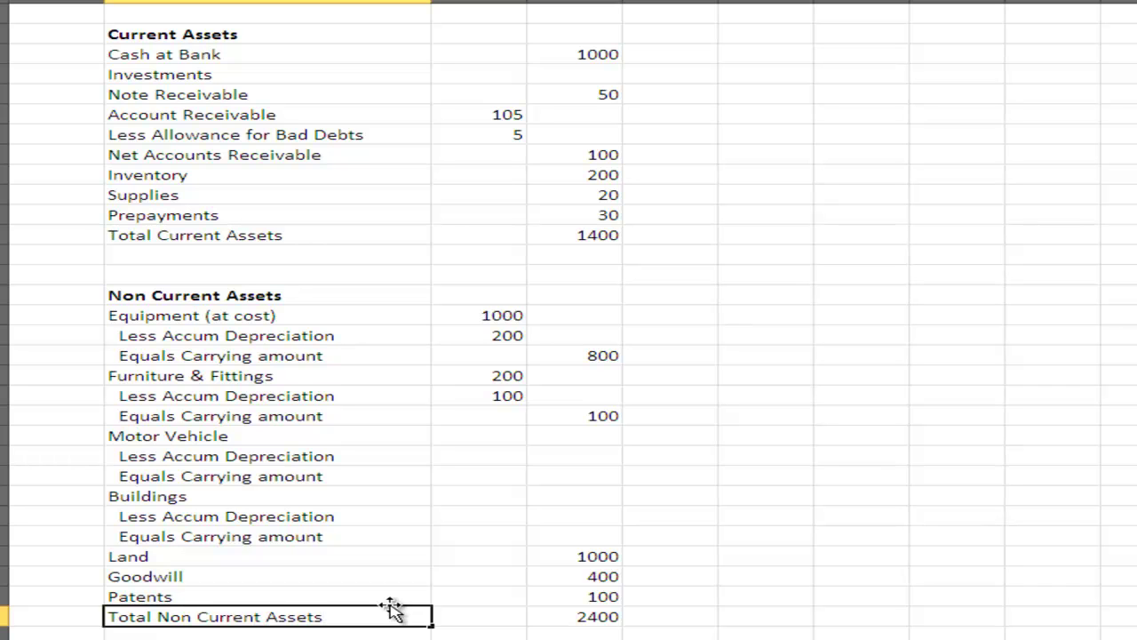
key(ctrl+Return)
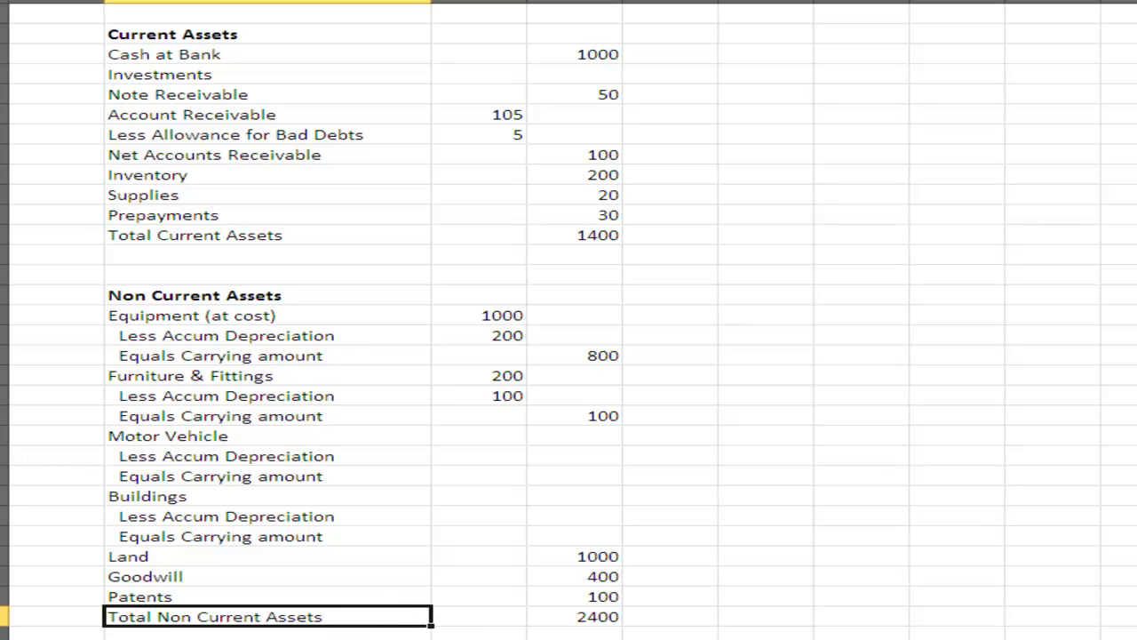
Bold the Total Current Assets and Total Non Current Assets amounts, along with the Total Assets label and amount.
click(591, 235)
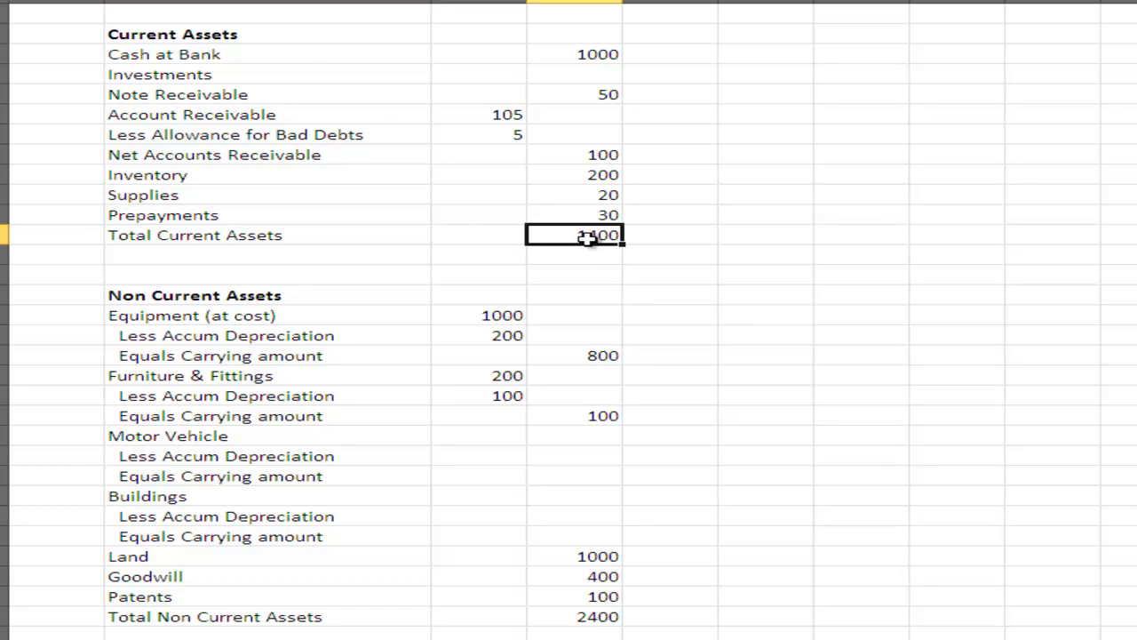
click(127, 5)
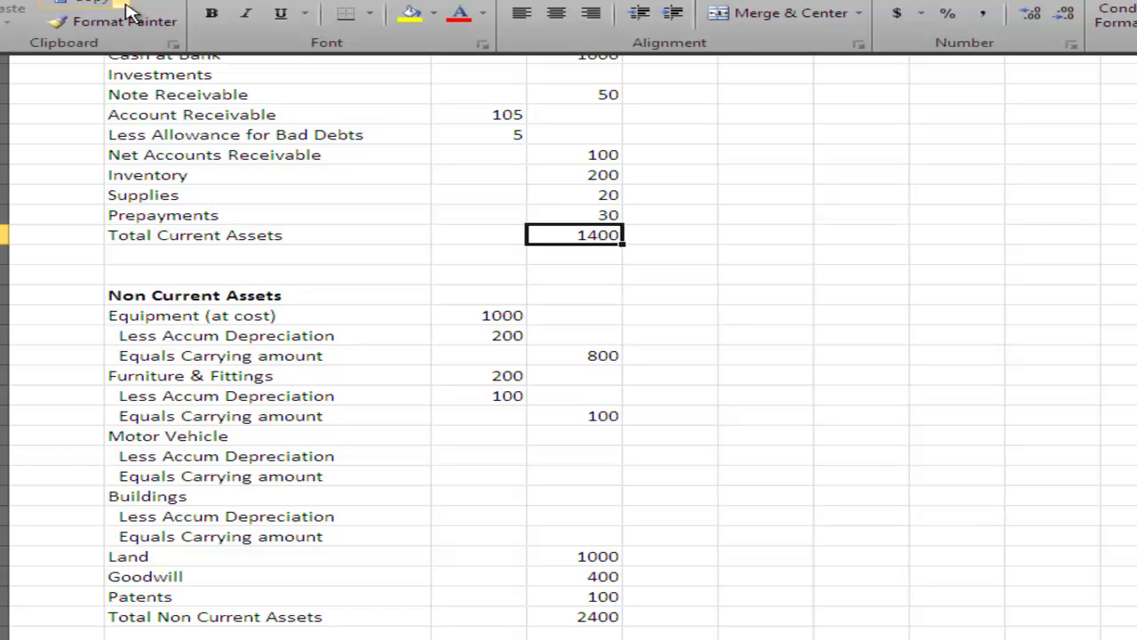
click(212, 12)
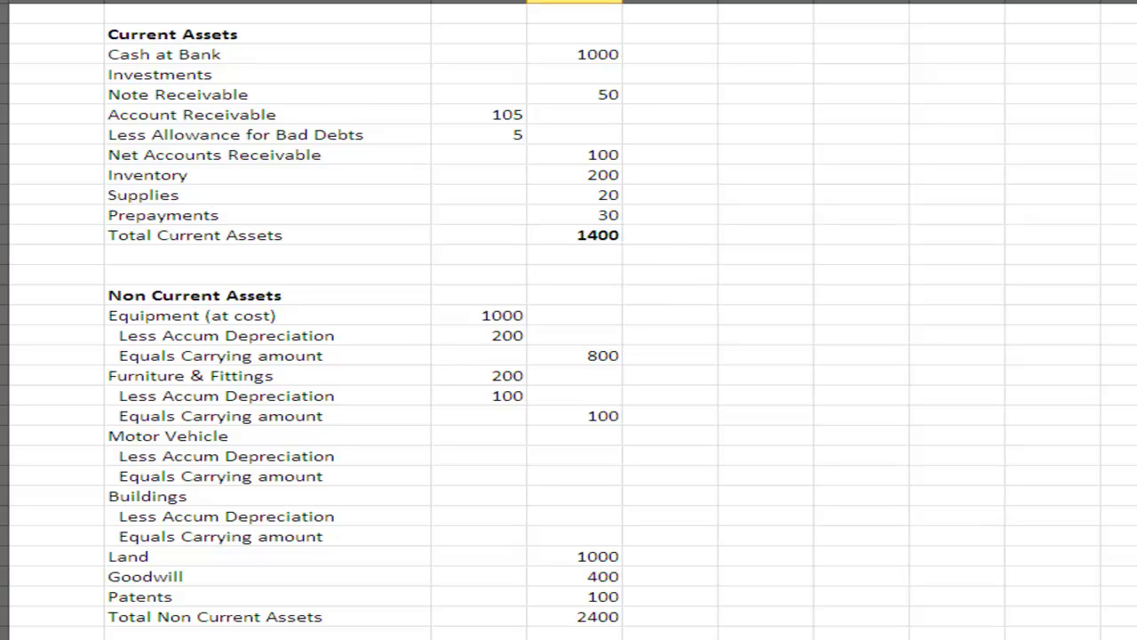
click(127, 6)
click(213, 12)
click(581, 615)
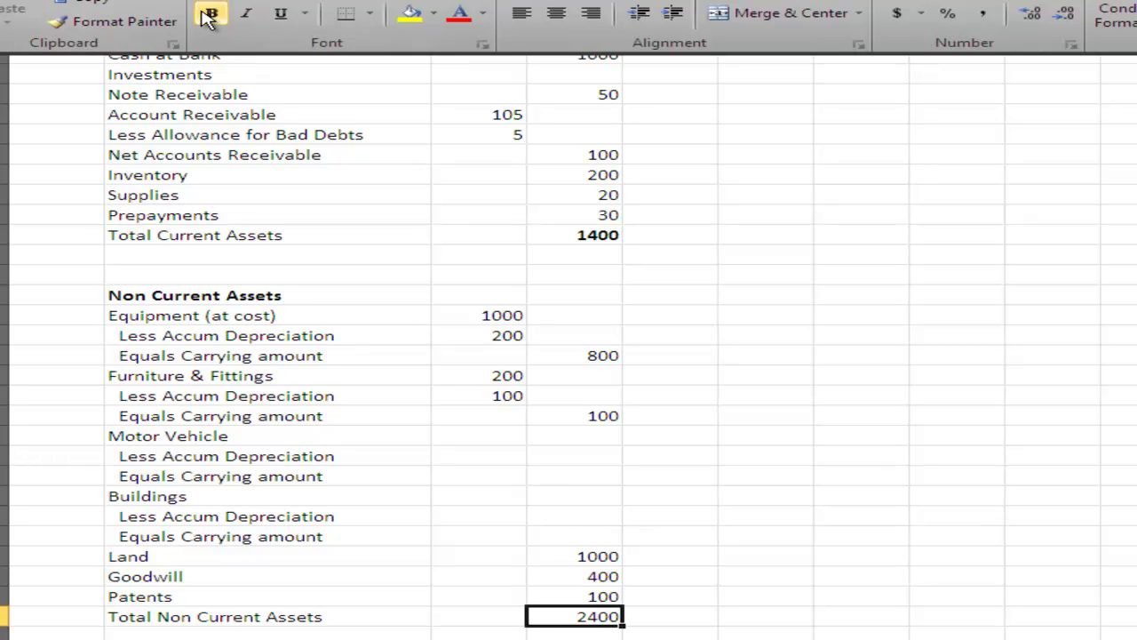
click(214, 12)
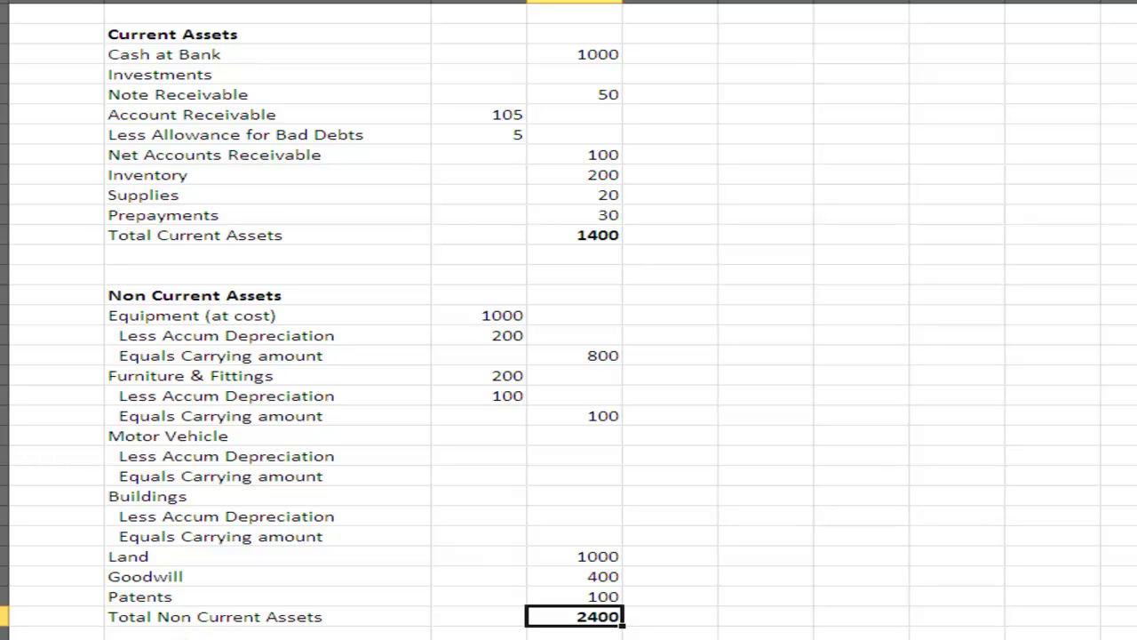
click(267, 636)
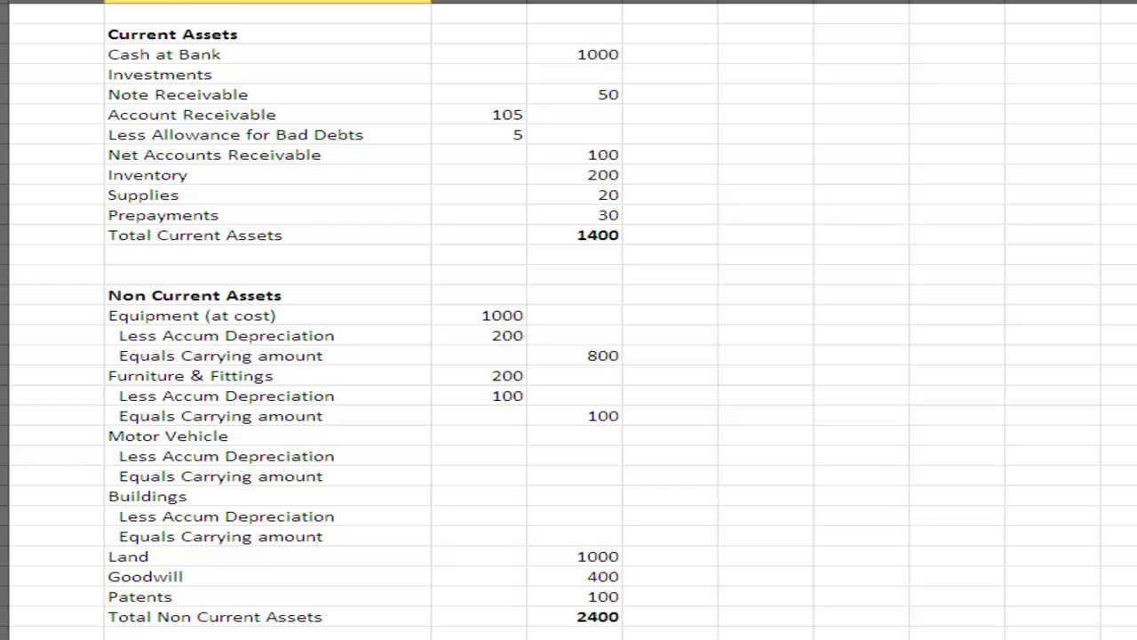
scroll(310, 324, down, 1)
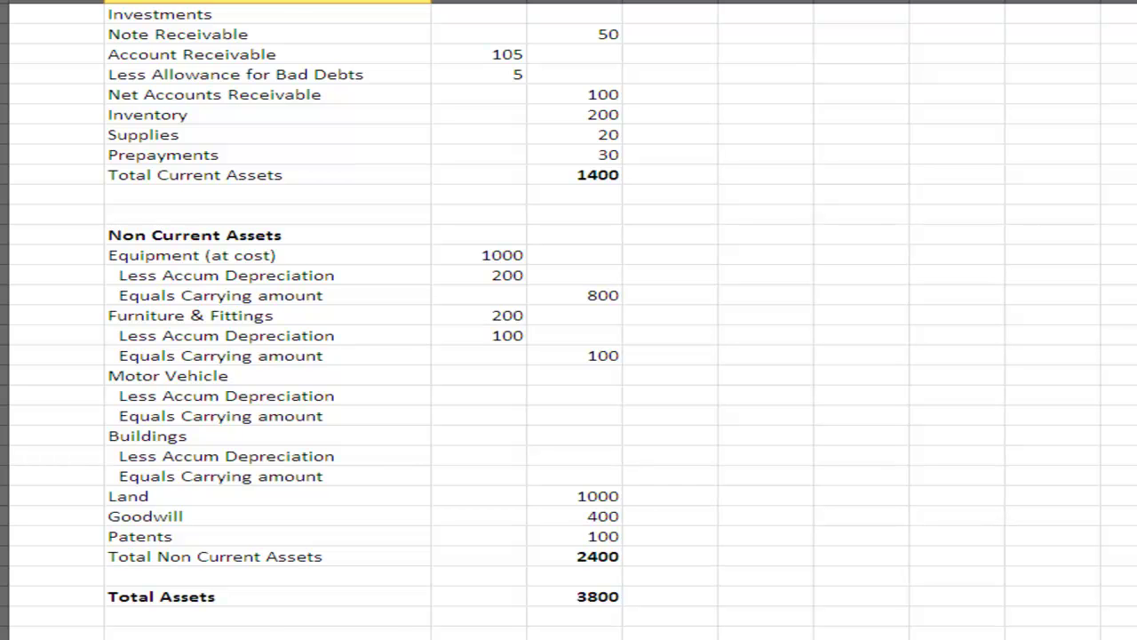
Add the bold heading Total Liabilities and Owners Equity below the Total Assets row.
scroll(363, 323, down, 1)
click(156, 636)
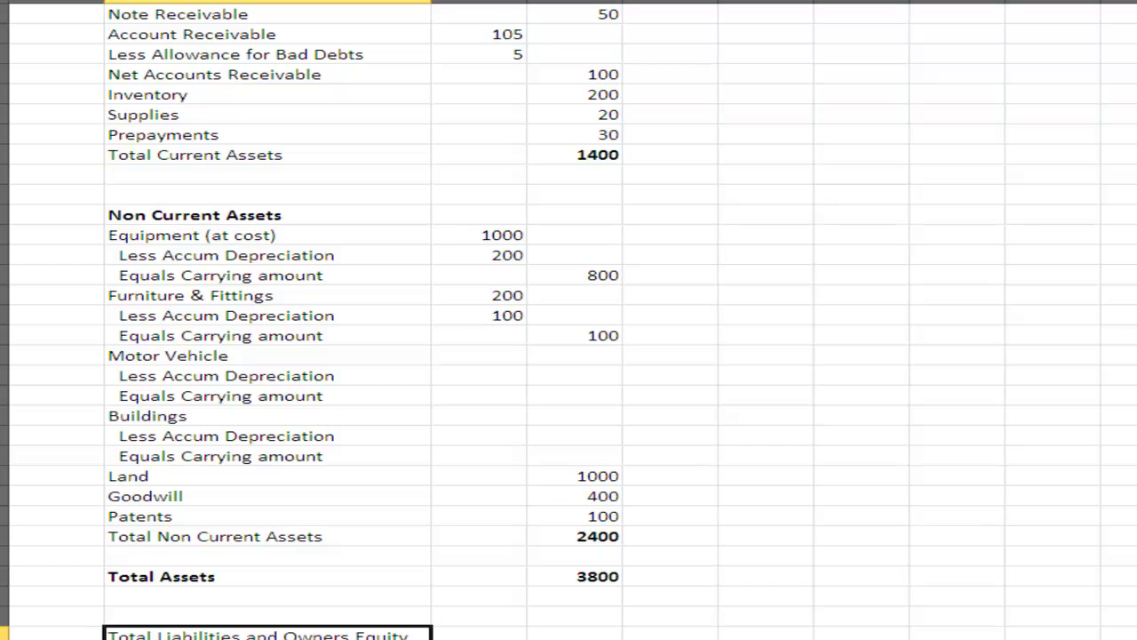
click(213, 13)
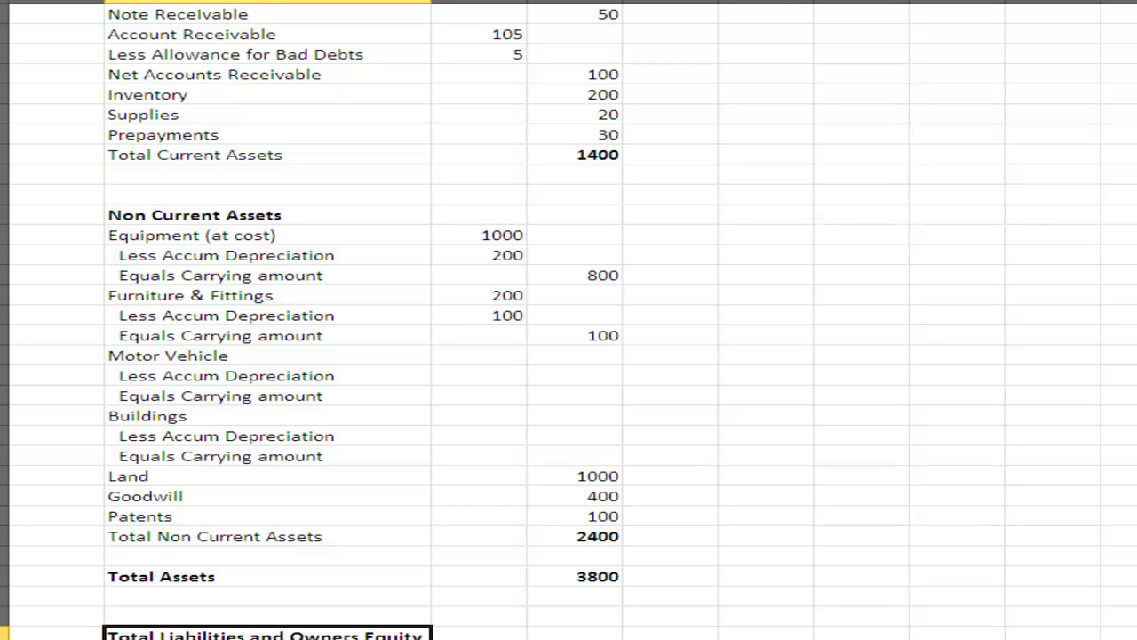
Add the label Current Liabilities below the Total Liabilities and Owners Equity heading, with a Bank Overdraft row beneath it.
key(Return)
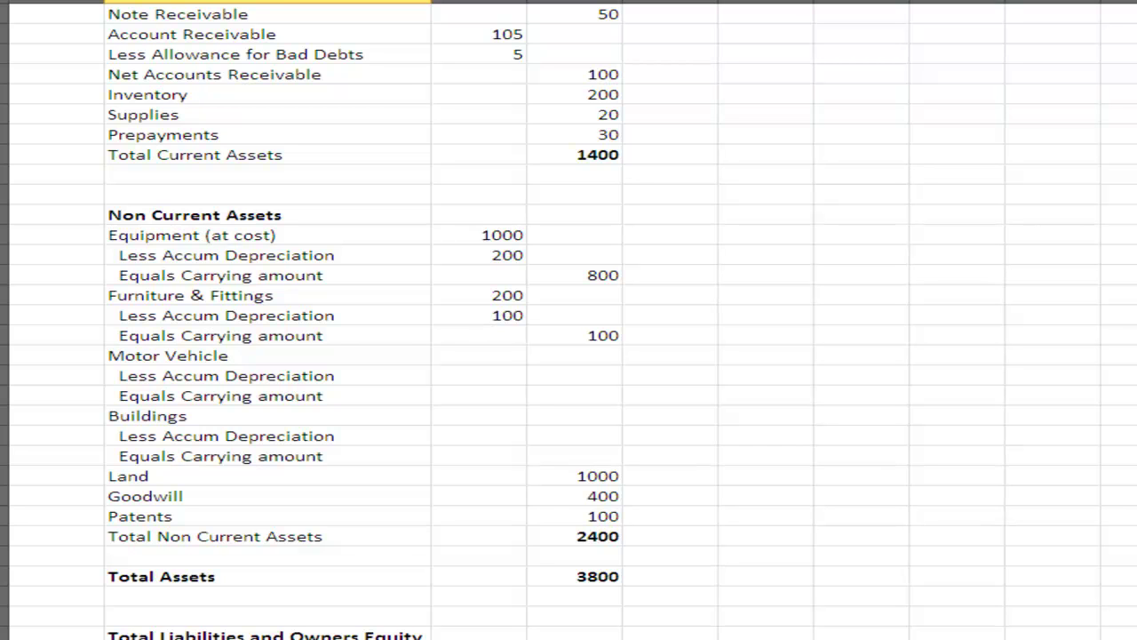
scroll(363, 324, down, 1)
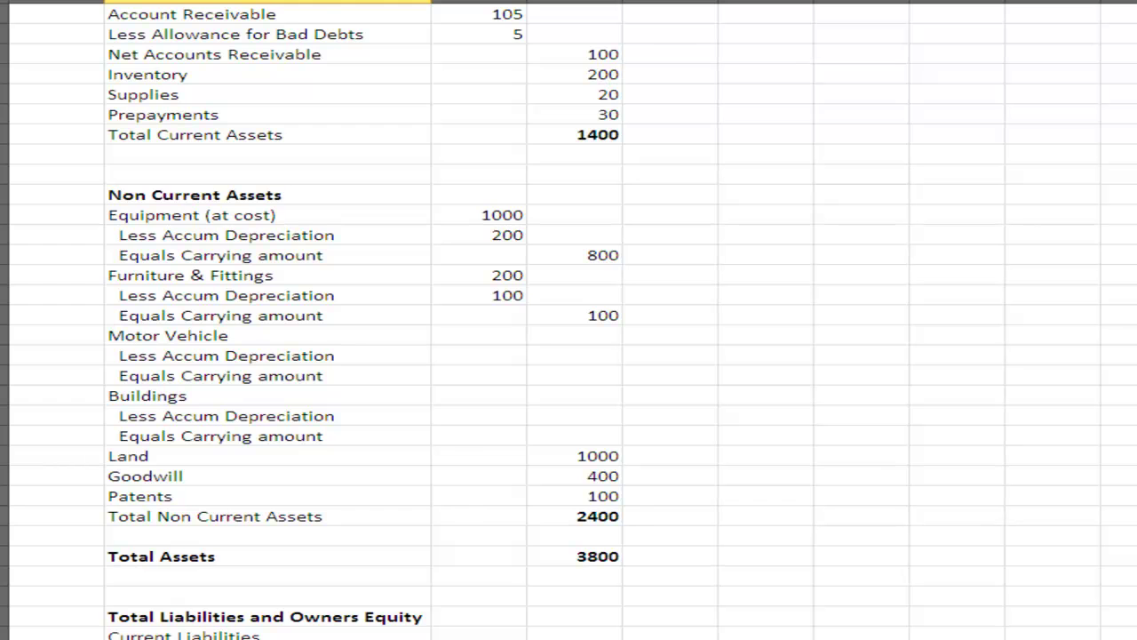
scroll(364, 324, down, 5)
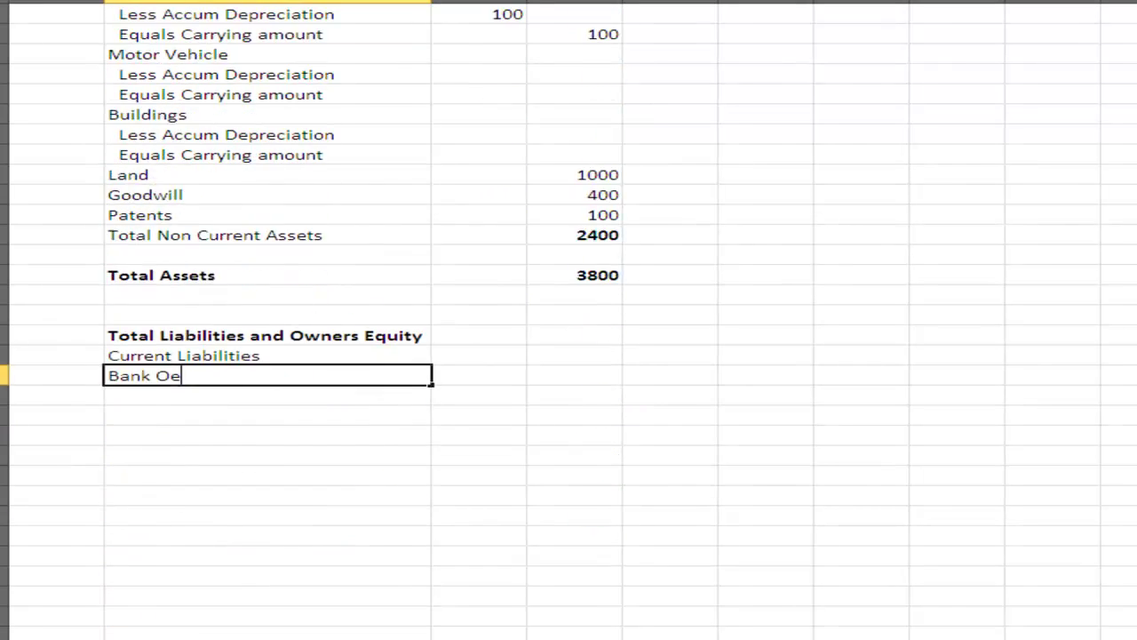
scroll(363, 323, down, 5)
key(BackSpace)
text(verdraft)
key(Return)
List Bills of Exchange, Accounts Payable and Interest Payable in the rows below Bank Overdraft.
text(Bills of Exchange)
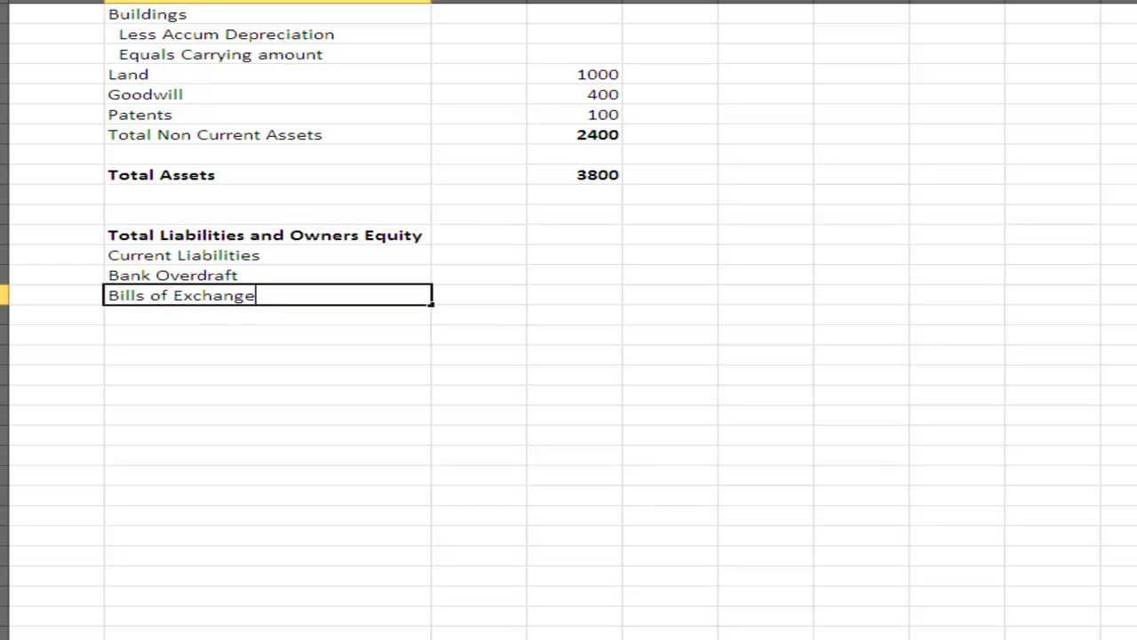
key(Return)
text(Accounts Payable)
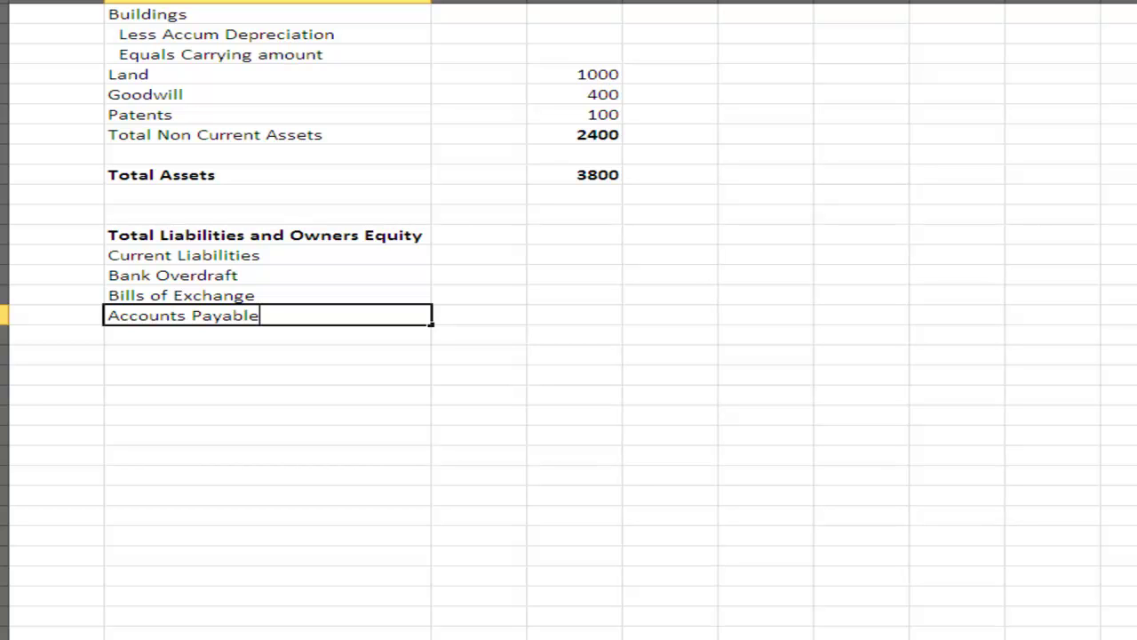
key(Return)
text(Interest Payabl)
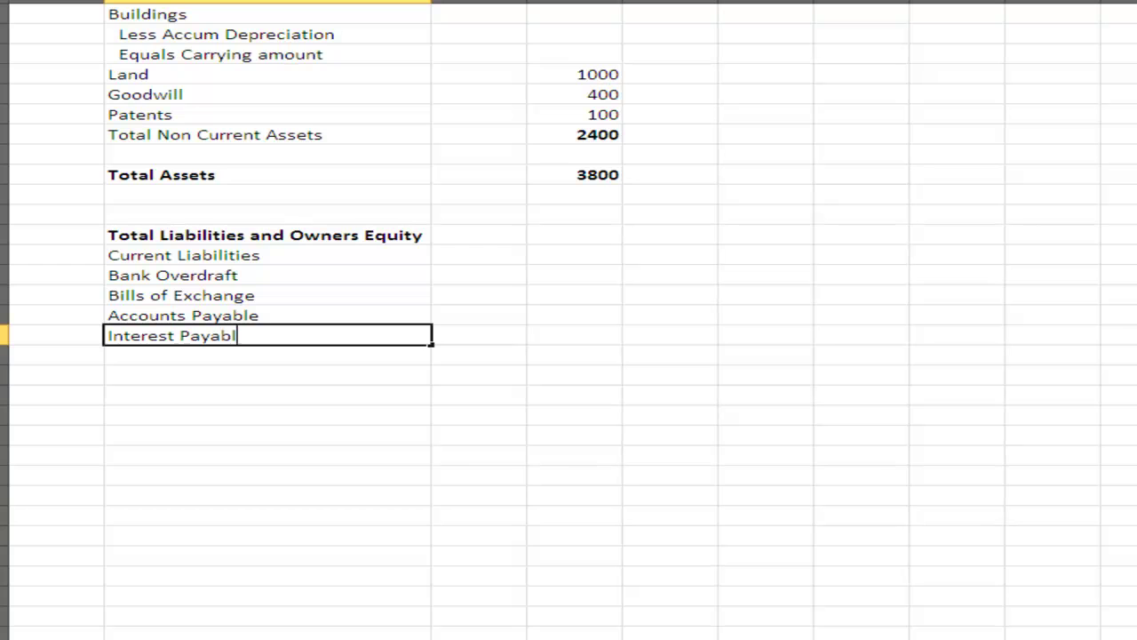
text(e)
key(Return)
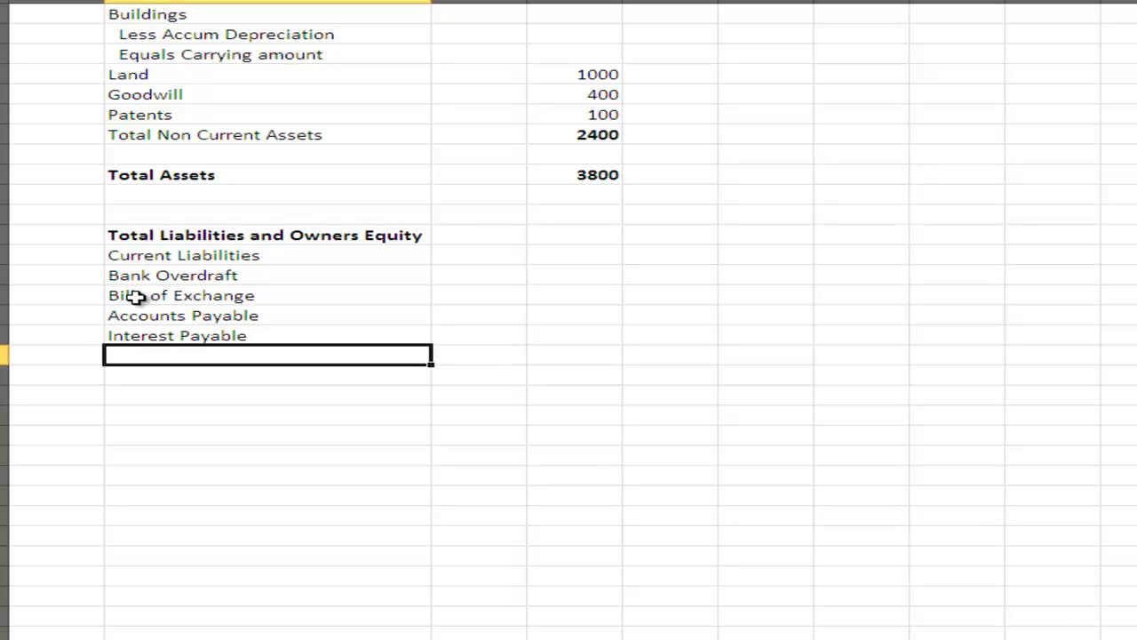
Bold the Current Liabilities heading and replace the Bills of Exchange label with Notes Payable.
click(140, 255)
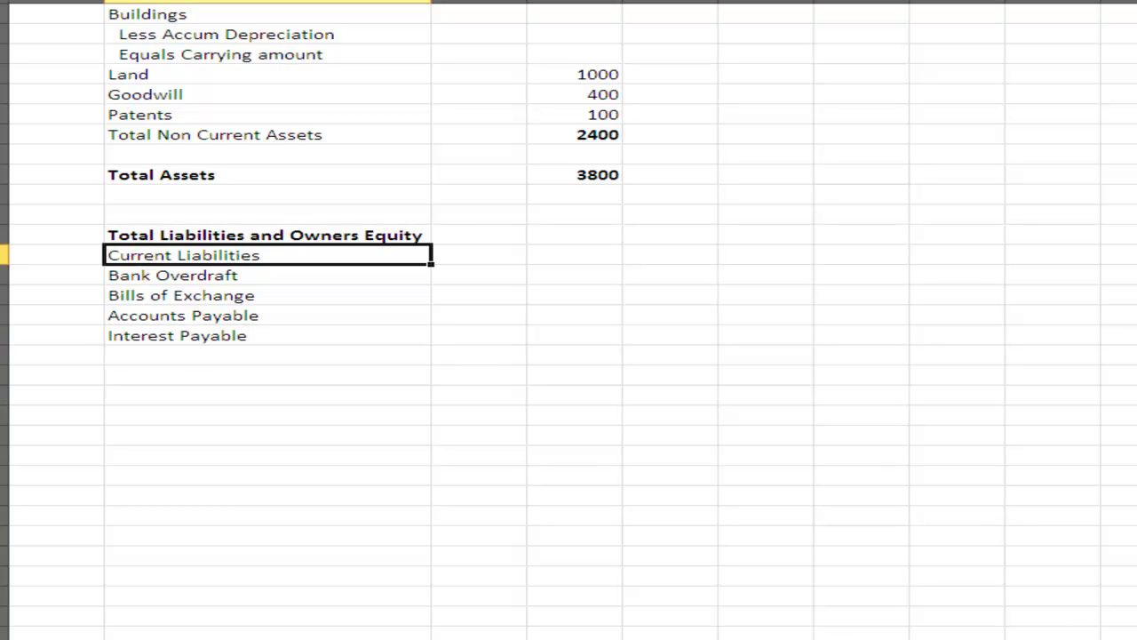
click(218, 16)
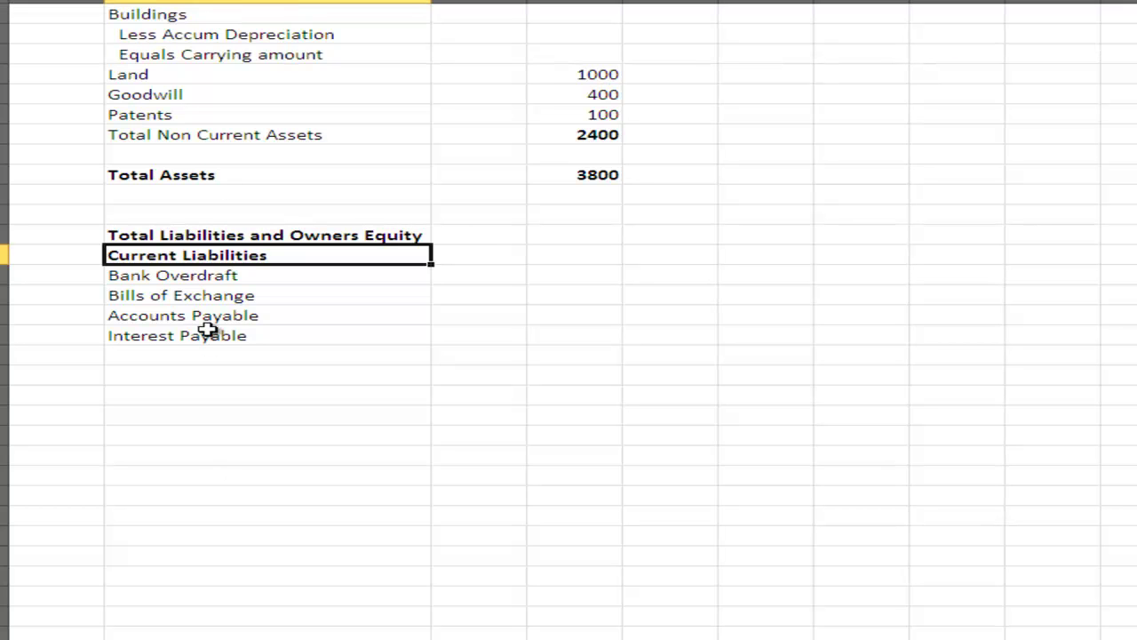
click(165, 295)
text(Notes)
key(BackSpace)
key(BackSpace)
text(es Payable)
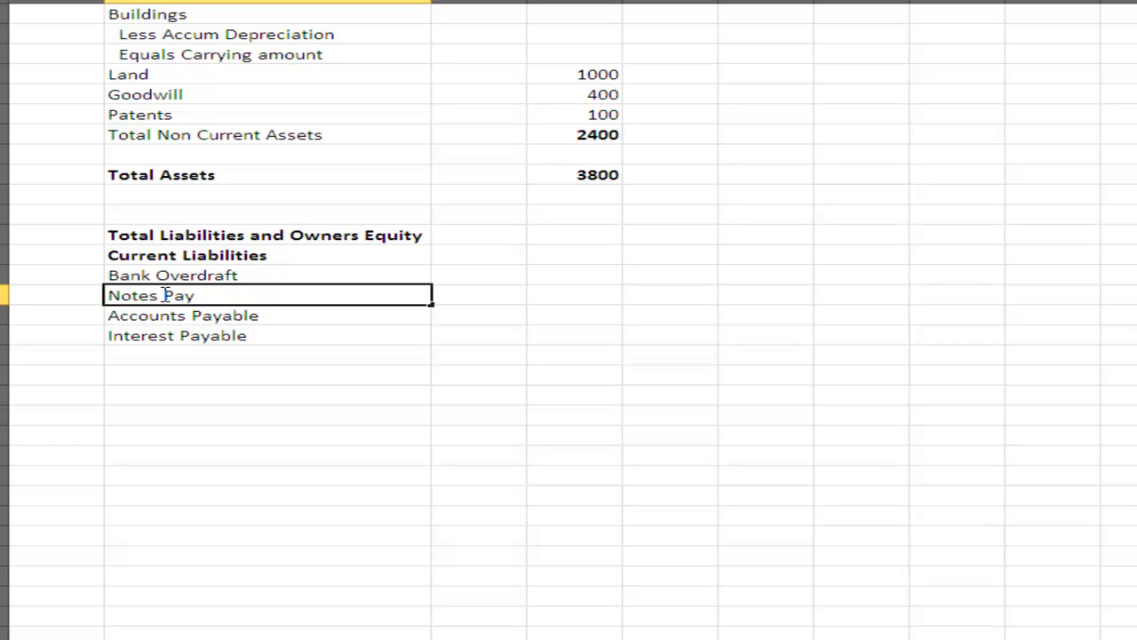
Label the row below Interest Payable as Total Current Liabilities.
click(183, 356)
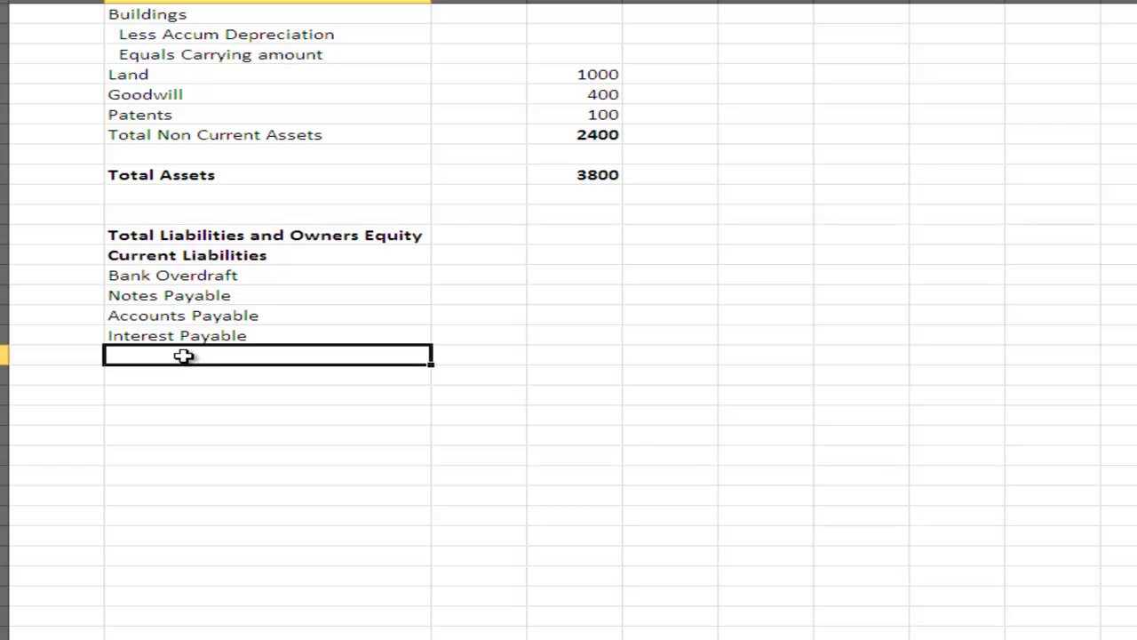
text(Total)
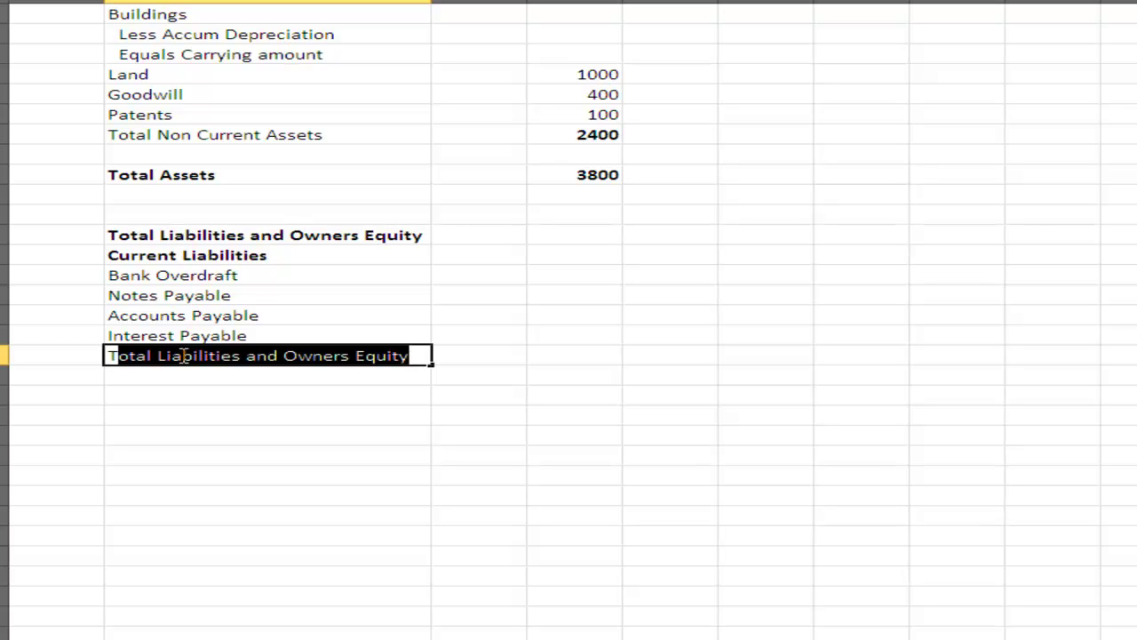
text( No)
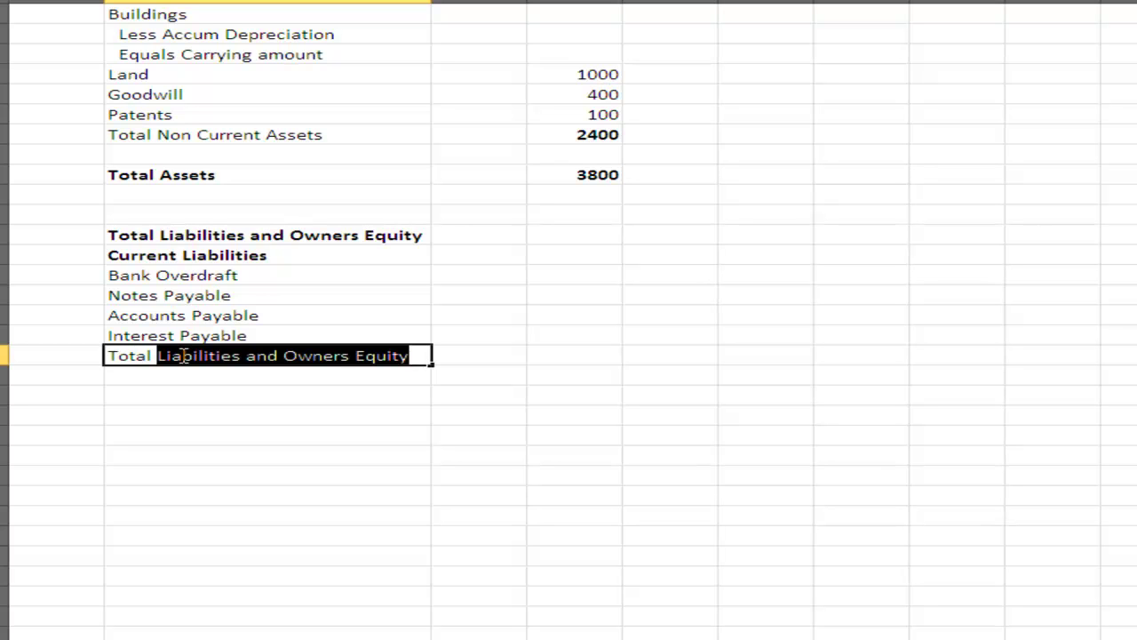
key(BackSpace)
key(BackSpace)
text(Cu)
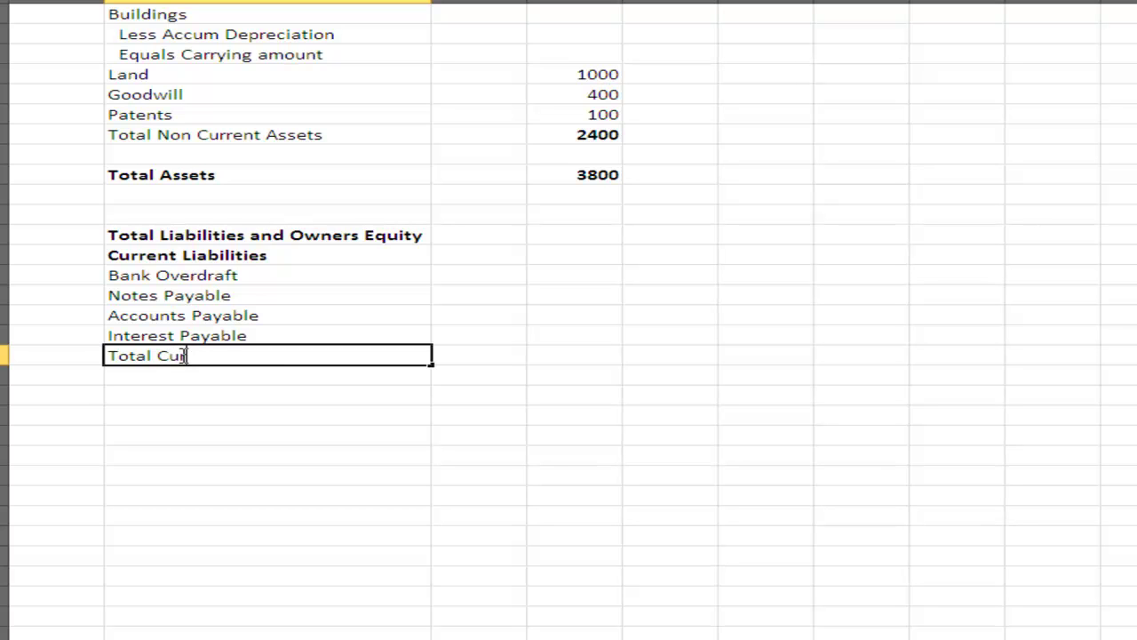
text(rrent Liabilities)
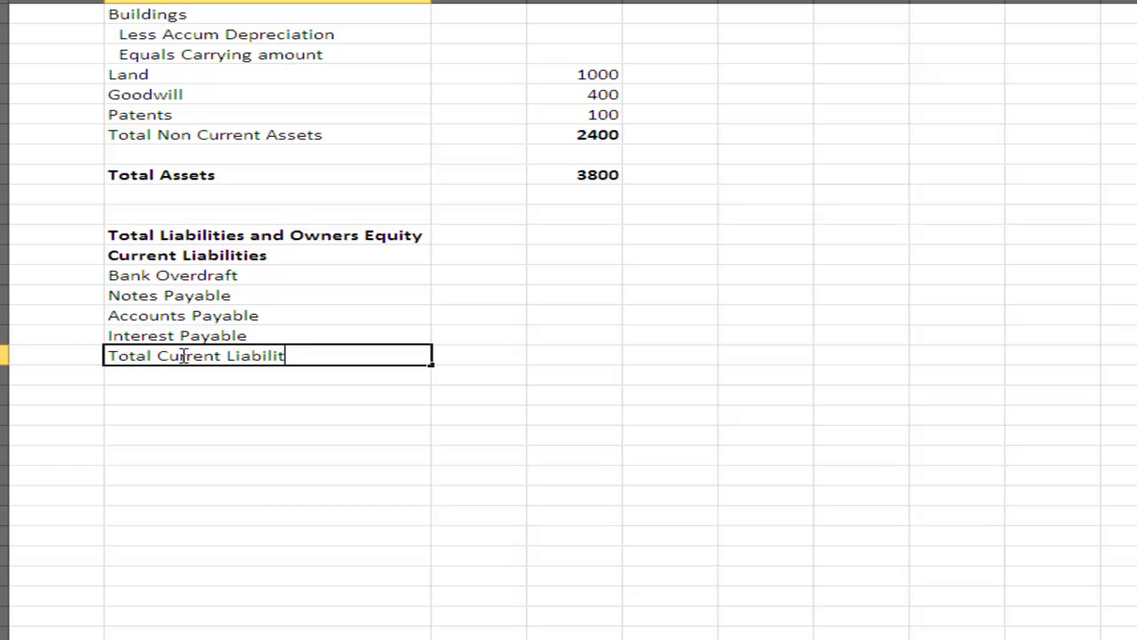
Enter 0 as the amount for both Bank Overdraft and Notes Payable, in the same column as the asset totals.
click(574, 271)
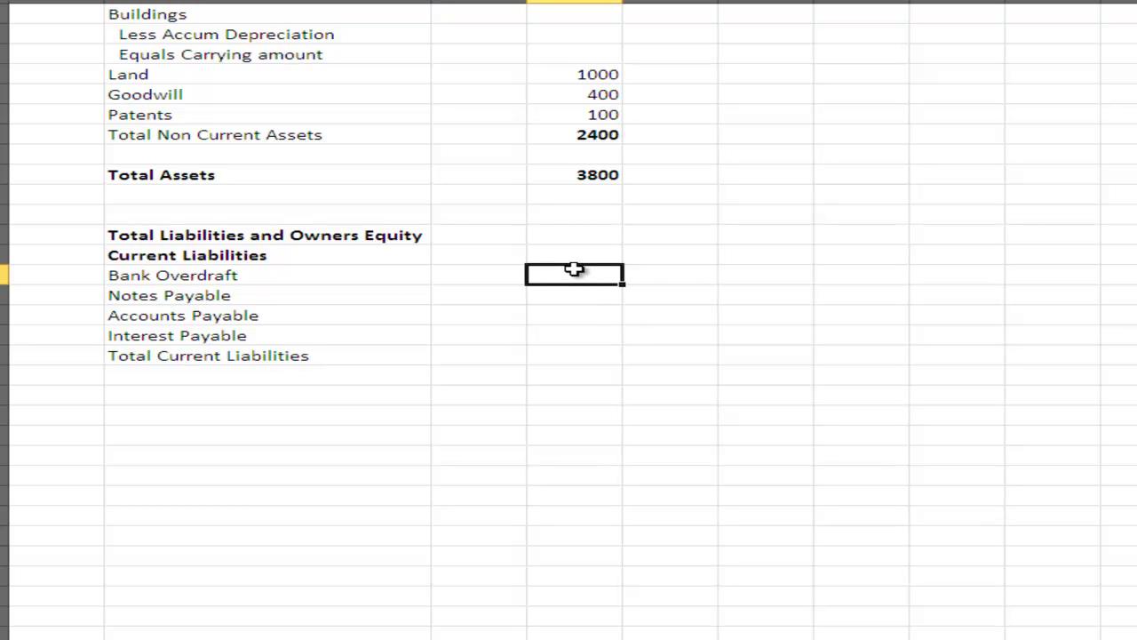
text(0)
key(Return)
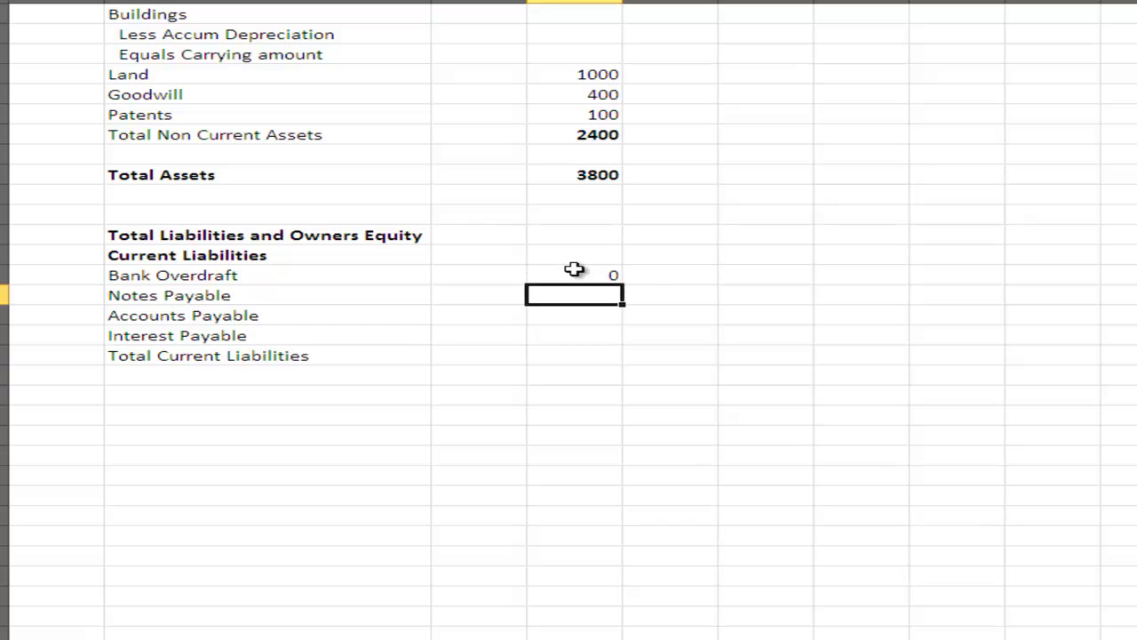
text(0)
key(Return)
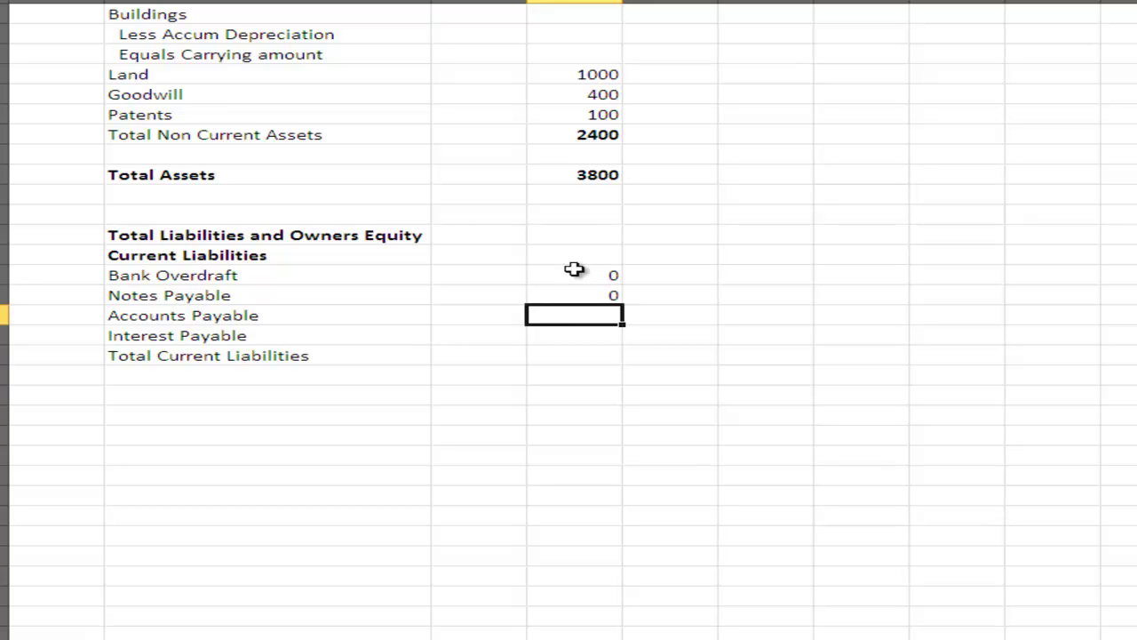
Enter 280 as the amount for Accounts Payable and 20 for Interest Payable.
text(250)
key(Return)
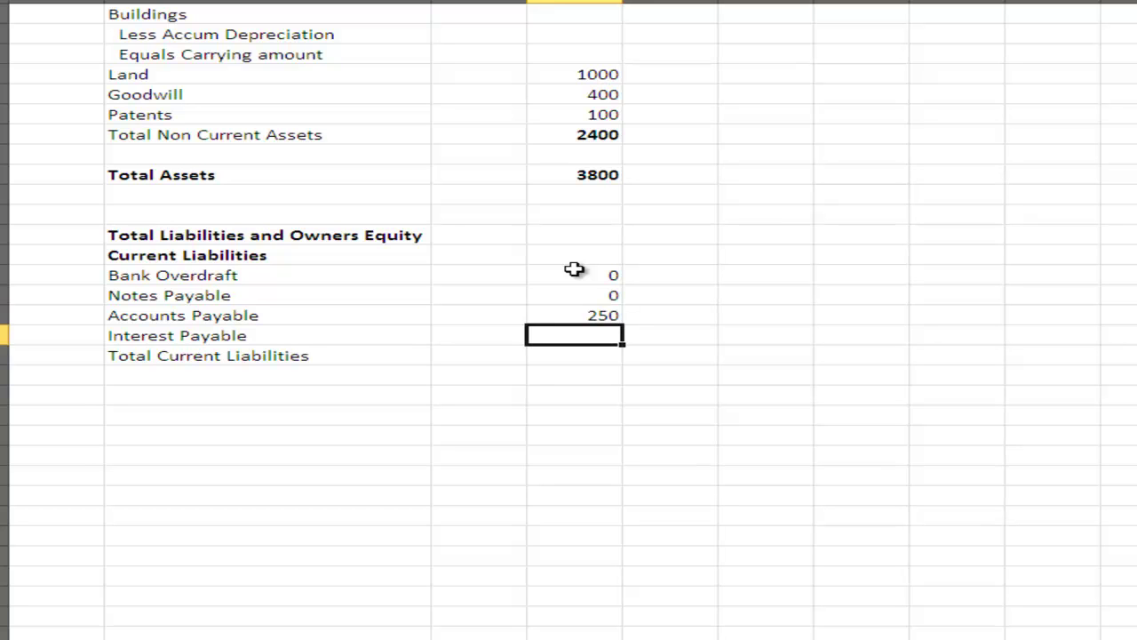
key(Up)
text(280)
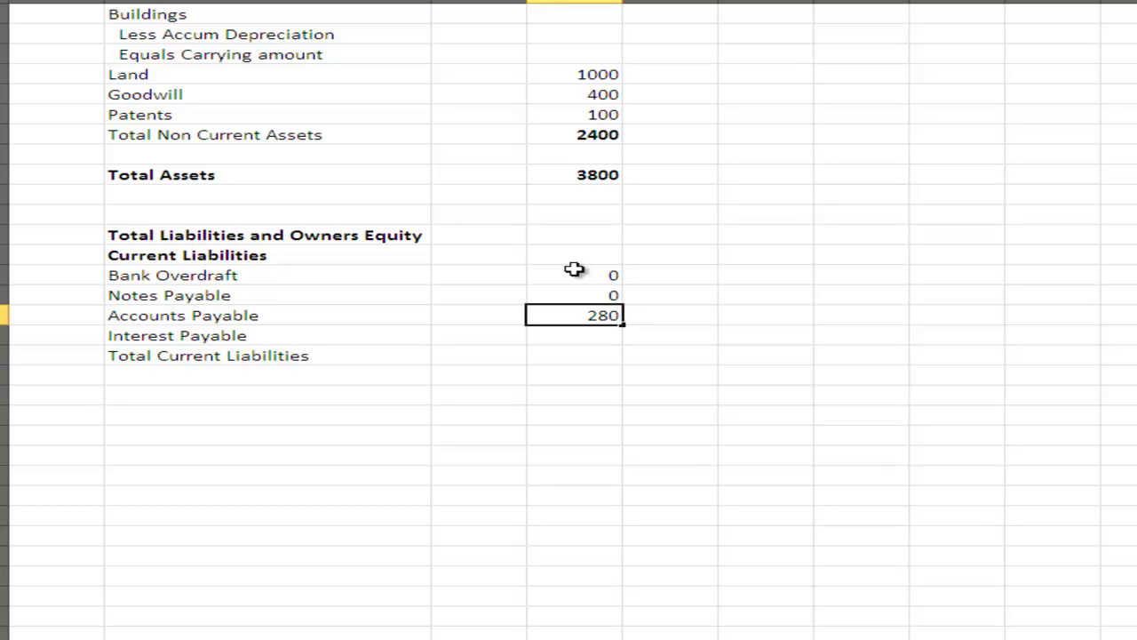
key(Return)
text(20)
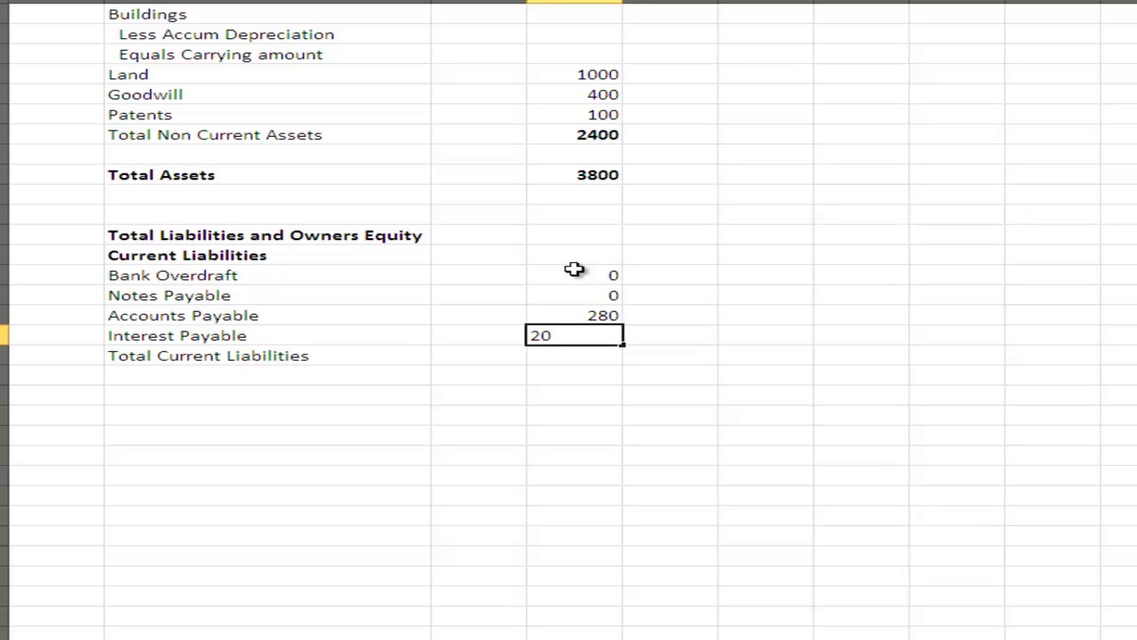
key(Return)
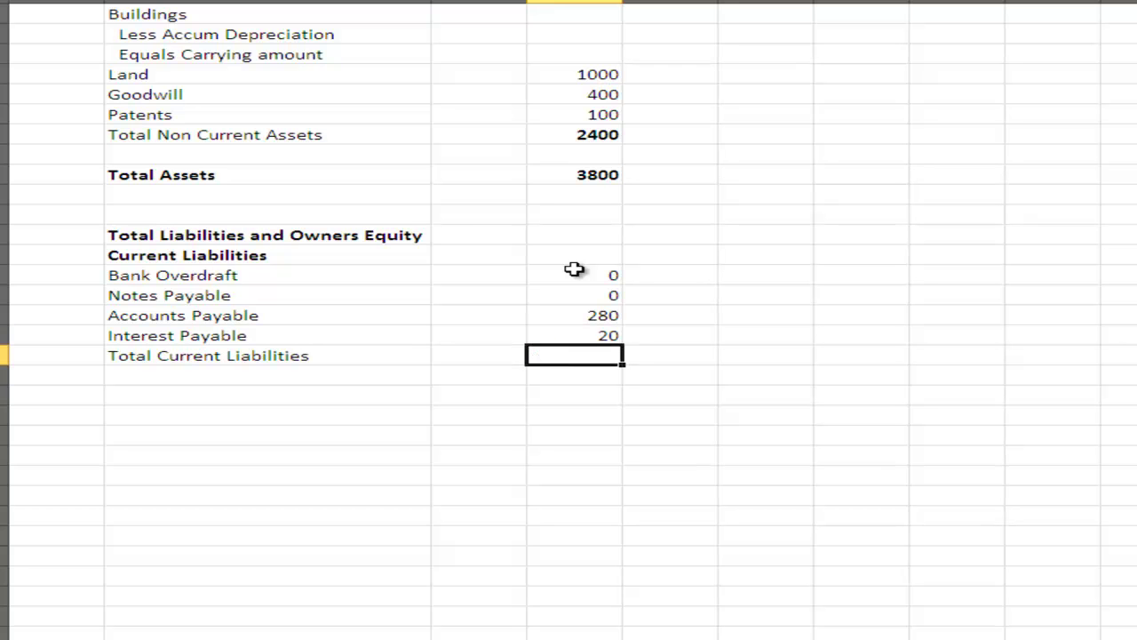
Calculate Total Current Liabilities with a SUM formula over the four liability amounts, D52:D55.
text(=s)
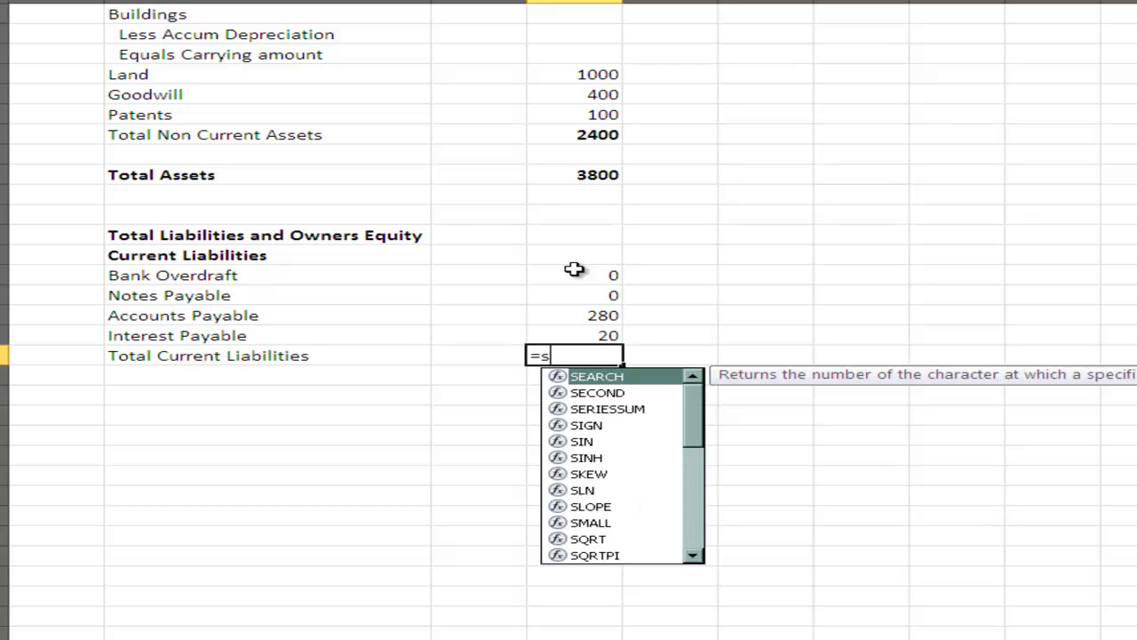
text(um()
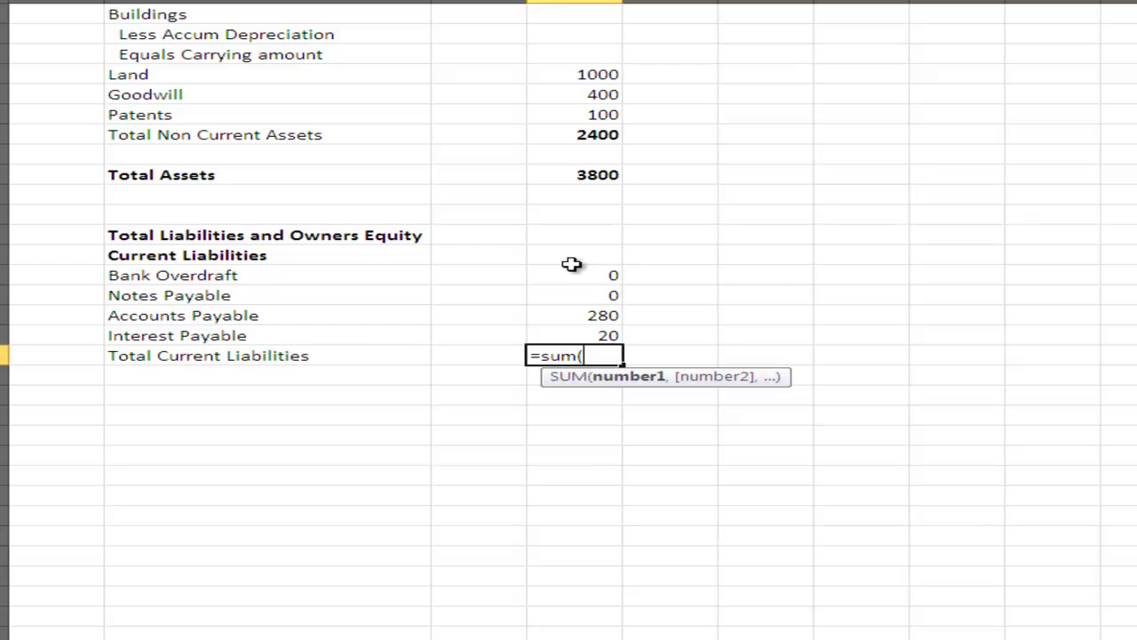
drag(566, 271, 572, 337)
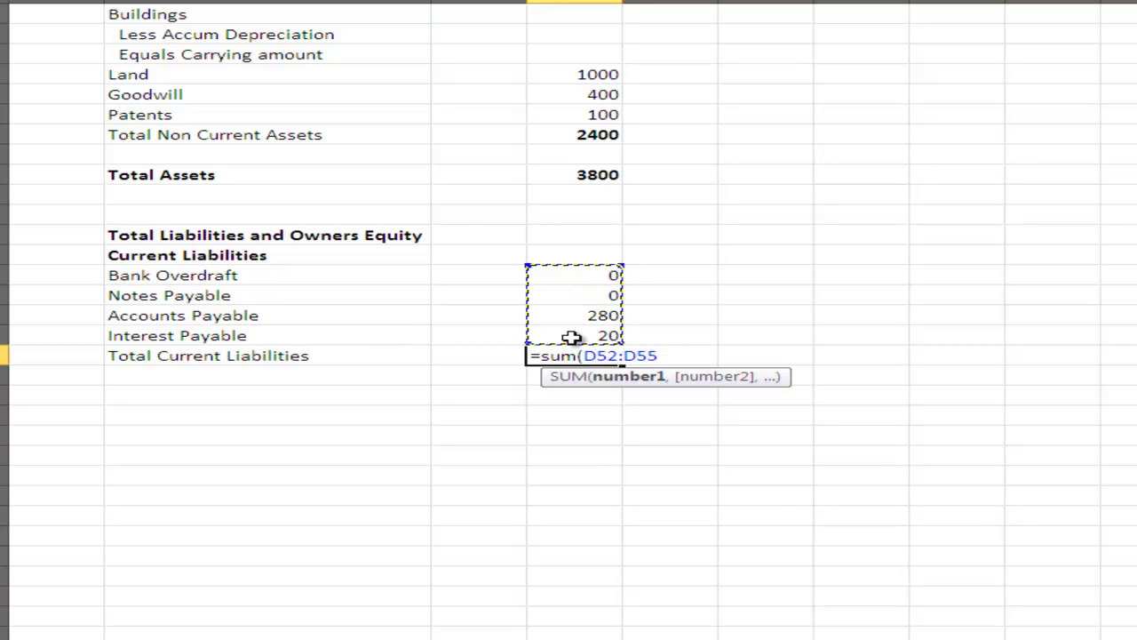
text())
key(Return)
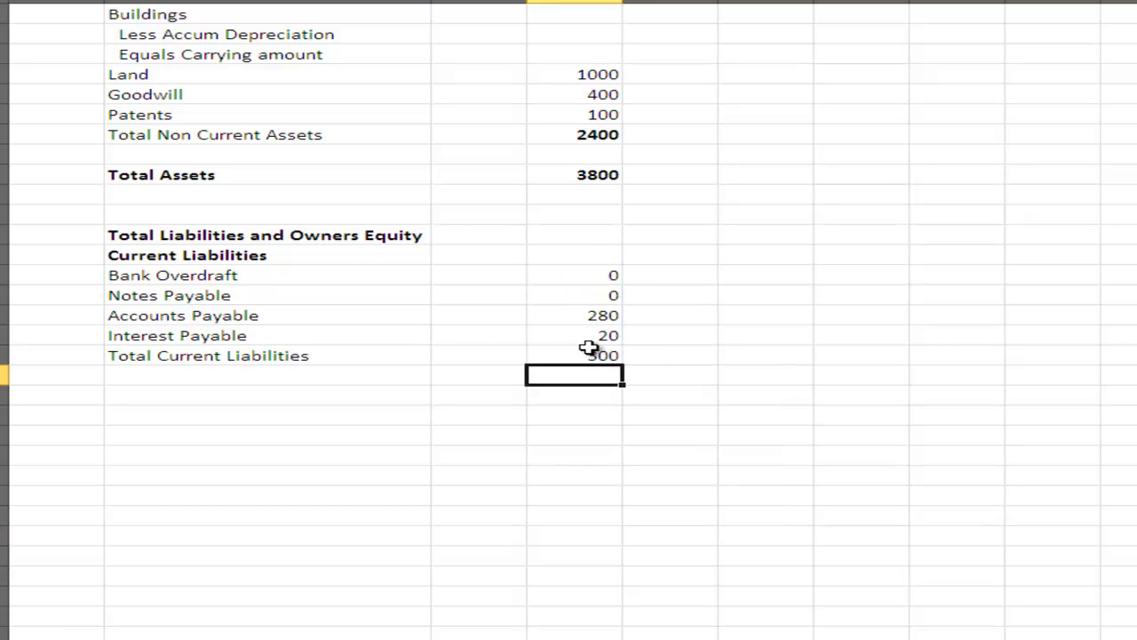
Add the label Non Current Liabilities, leaving one blank row below Total Current Liabilities.
click(133, 391)
text(No)
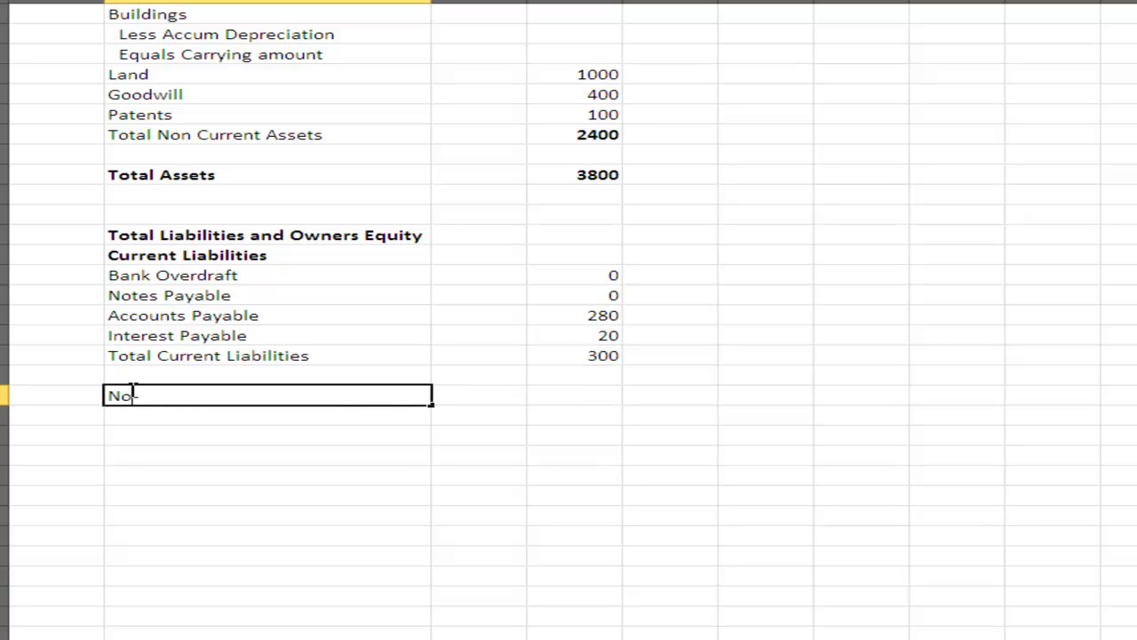
text(n Current Liab)
key(BackSpace)
text(b)
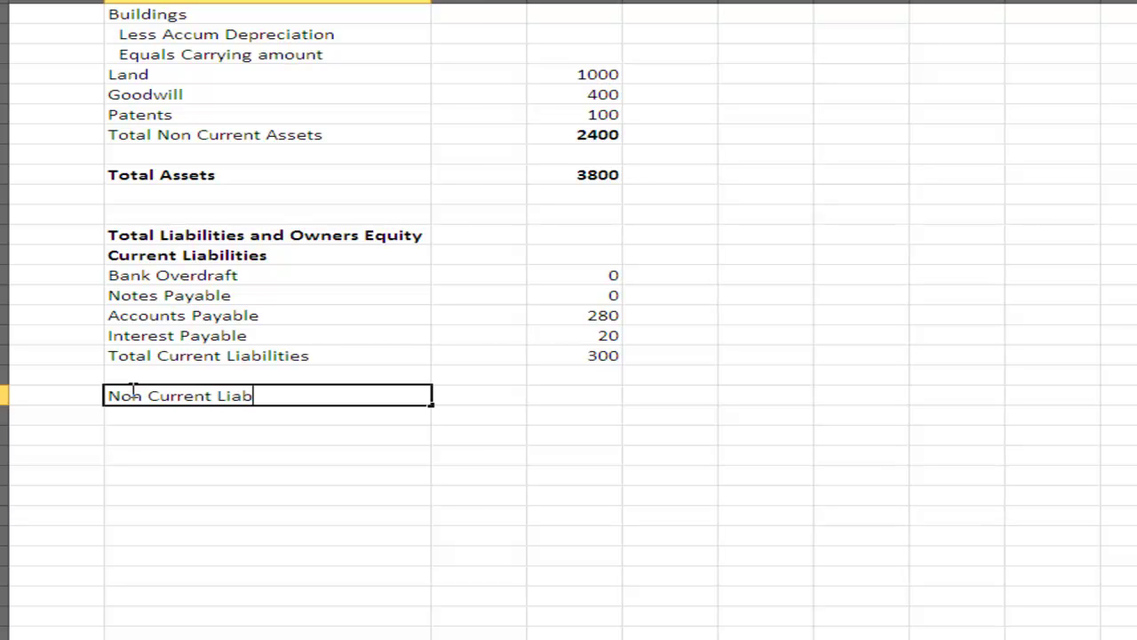
text(ilities)
key(Return)
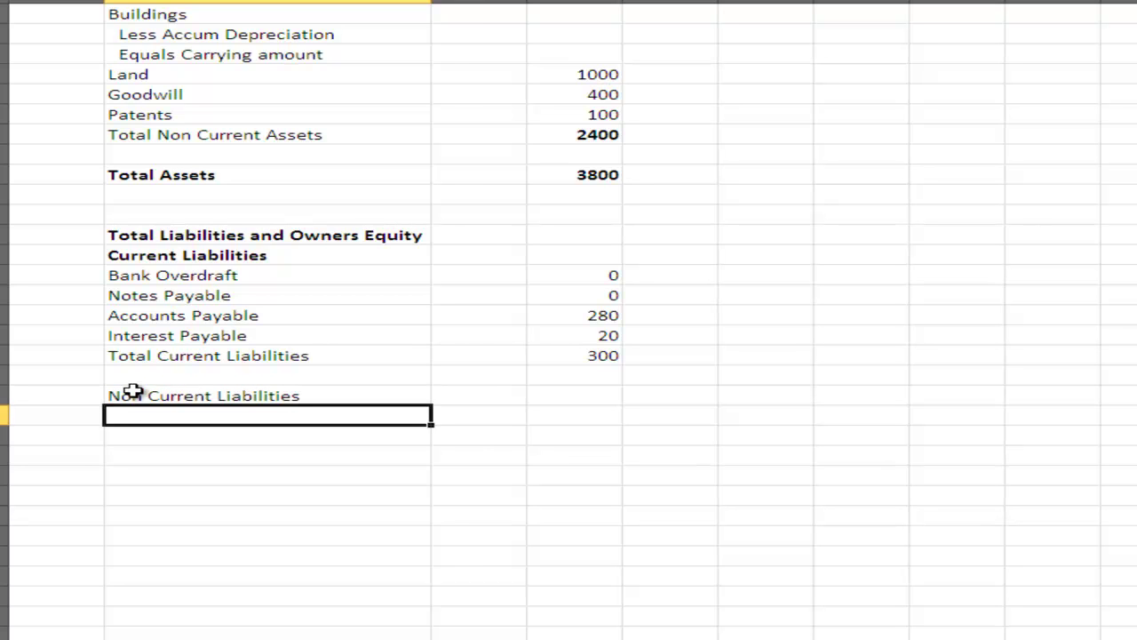
Add a Bank Loan row with the amount 500 under Non Current Liabilities and bold that heading.
text(B)
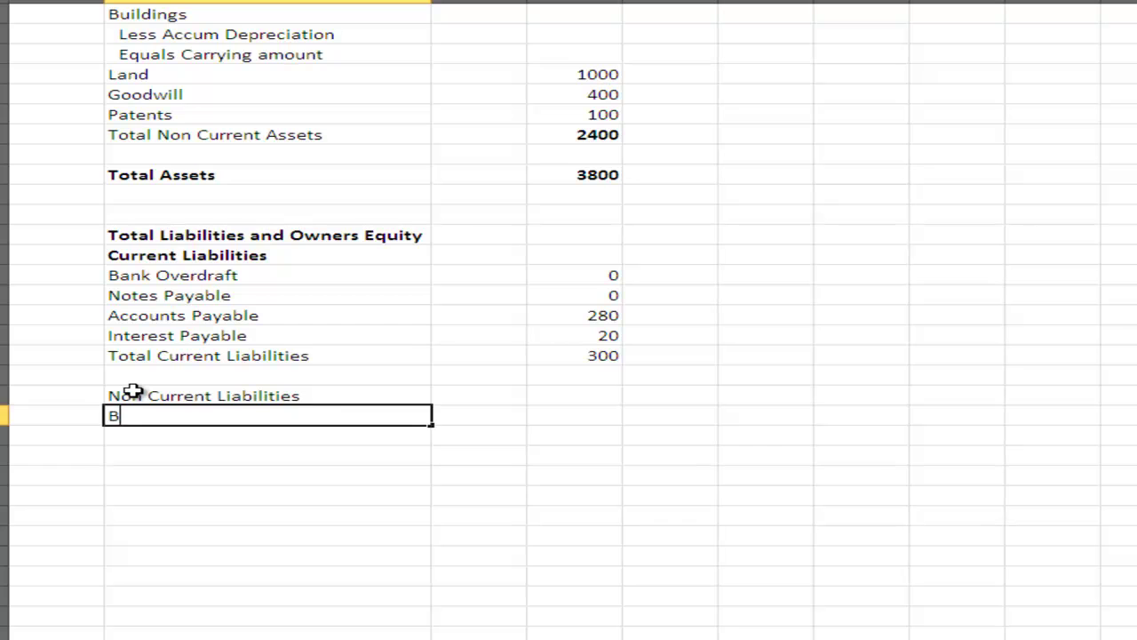
text(ank Loan)
key(Tab)
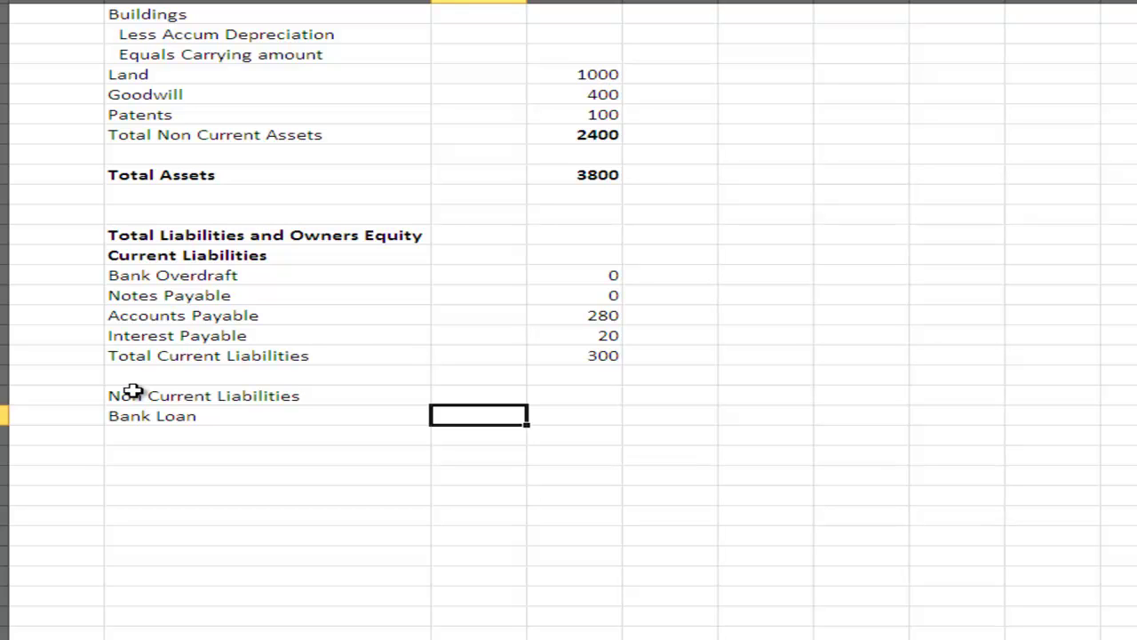
key(Right)
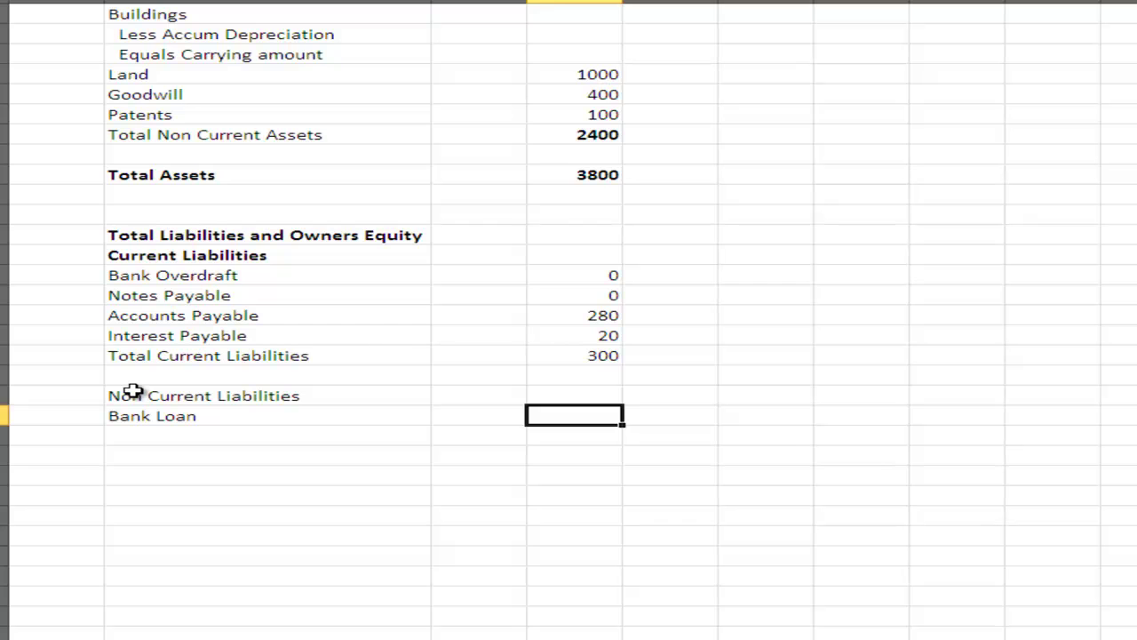
text(500)
key(Return)
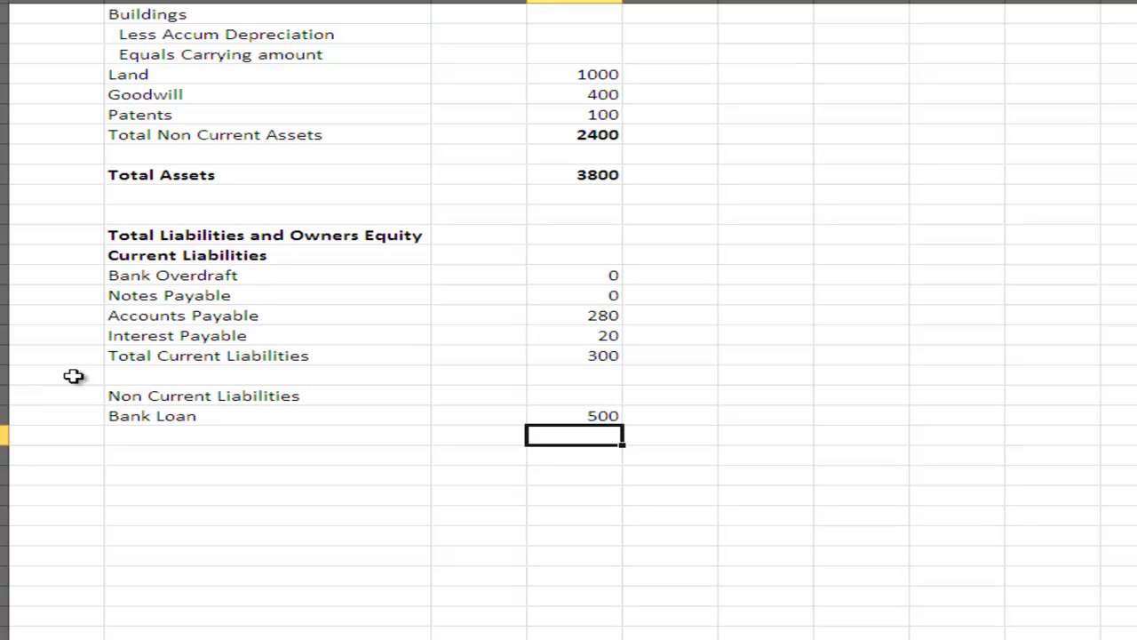
click(124, 396)
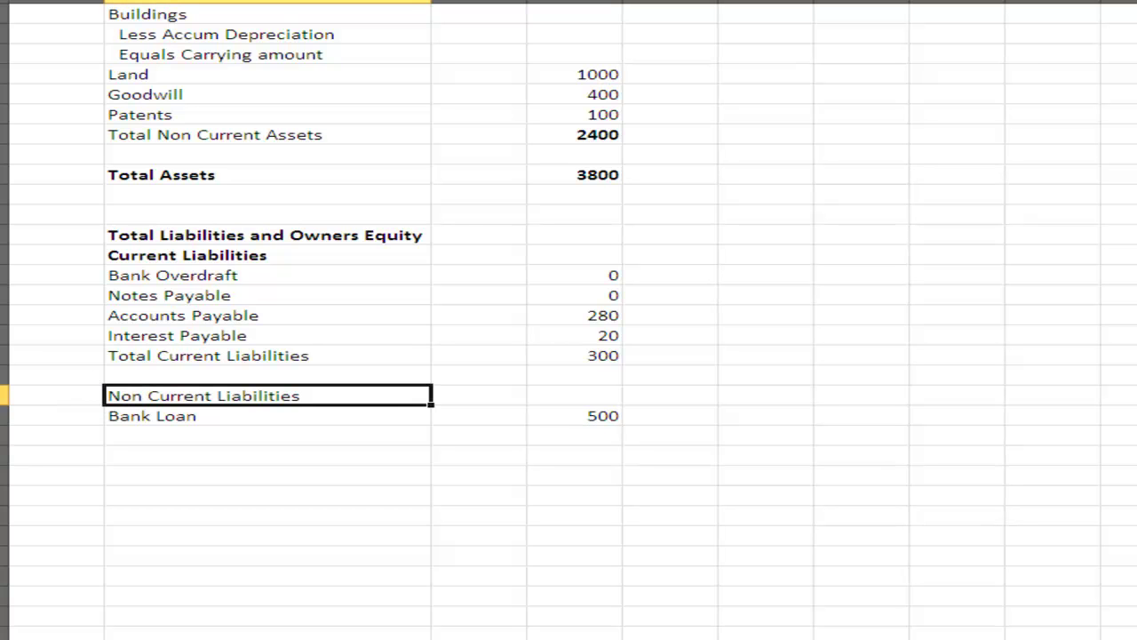
click(211, 15)
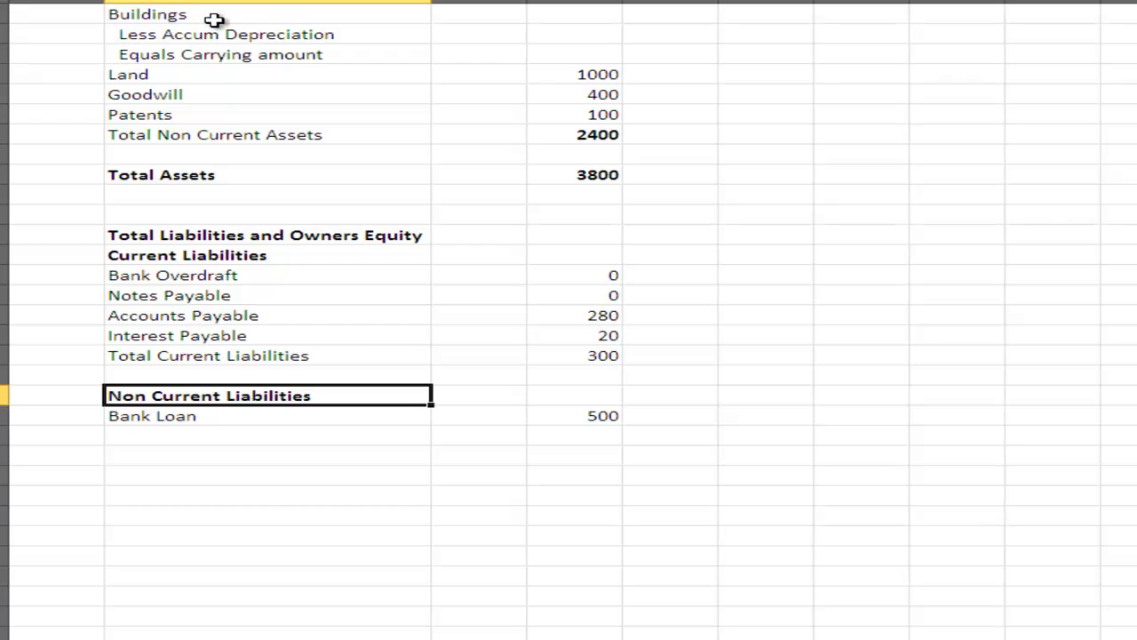
Bold the Total Current Liabilities label and add a bold Total Non Current Liabilities label directly below Bank Loan.
click(156, 356)
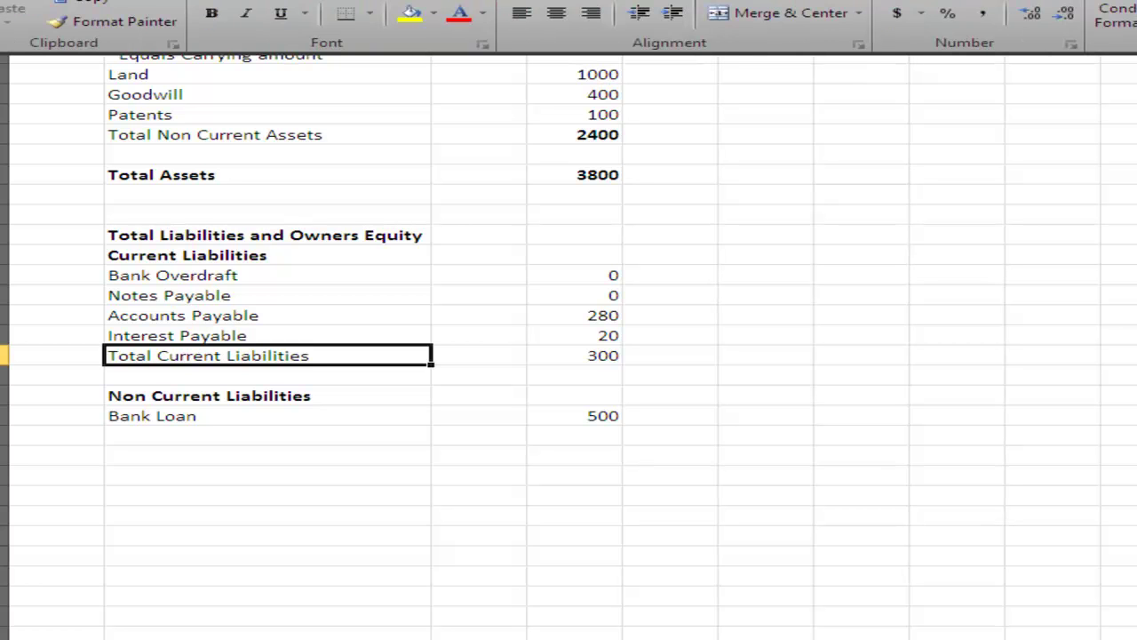
click(210, 13)
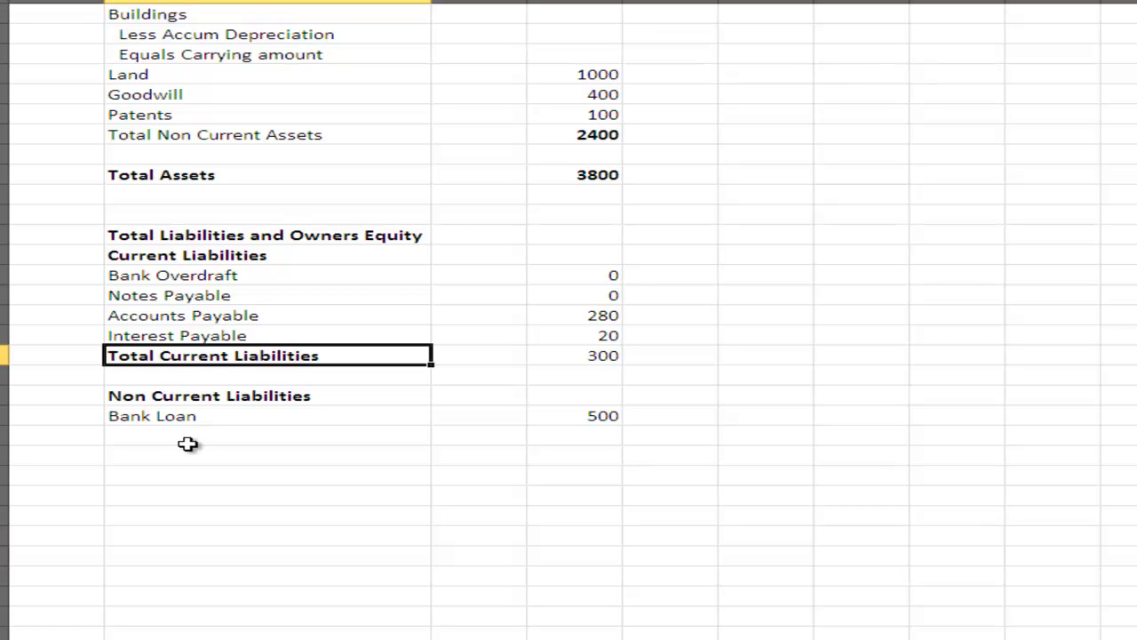
click(161, 441)
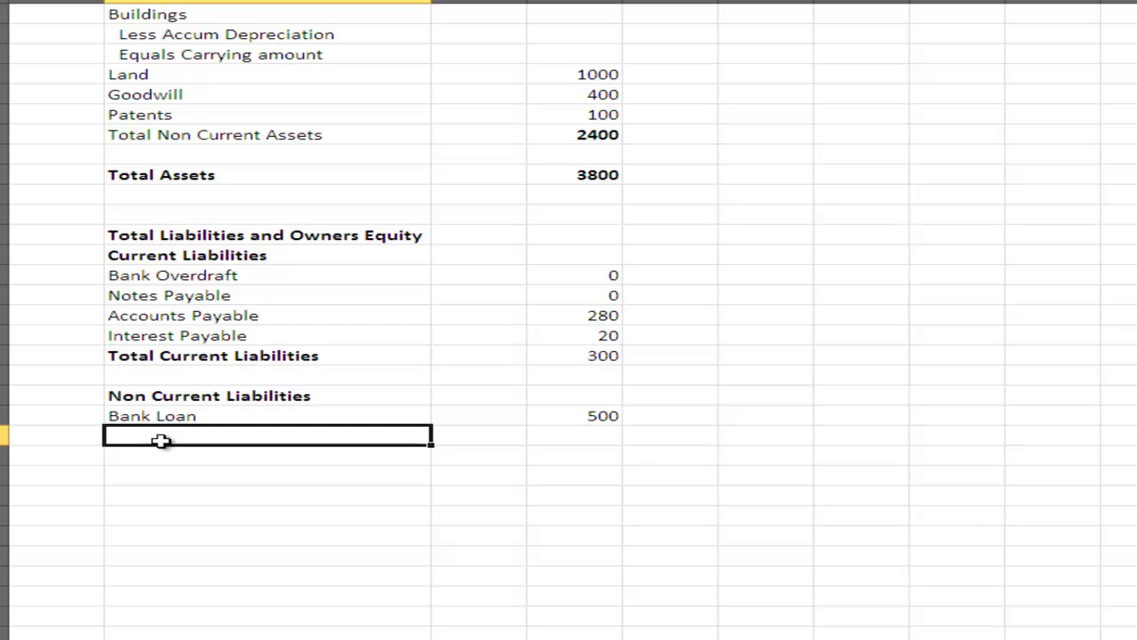
text(To)
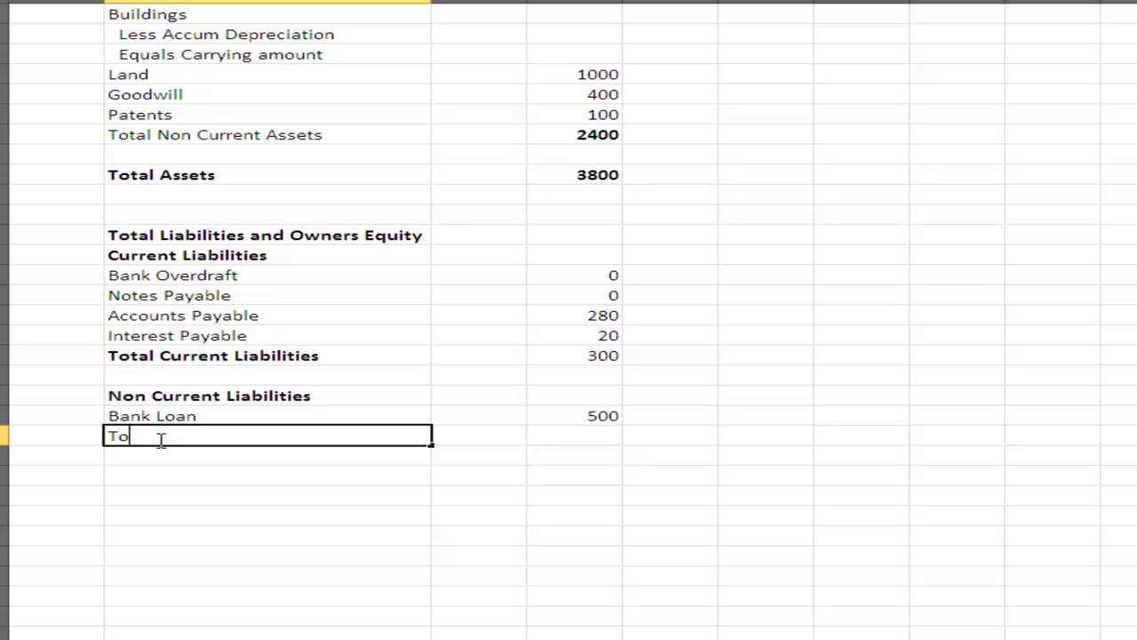
text(tal Non Current Lia)
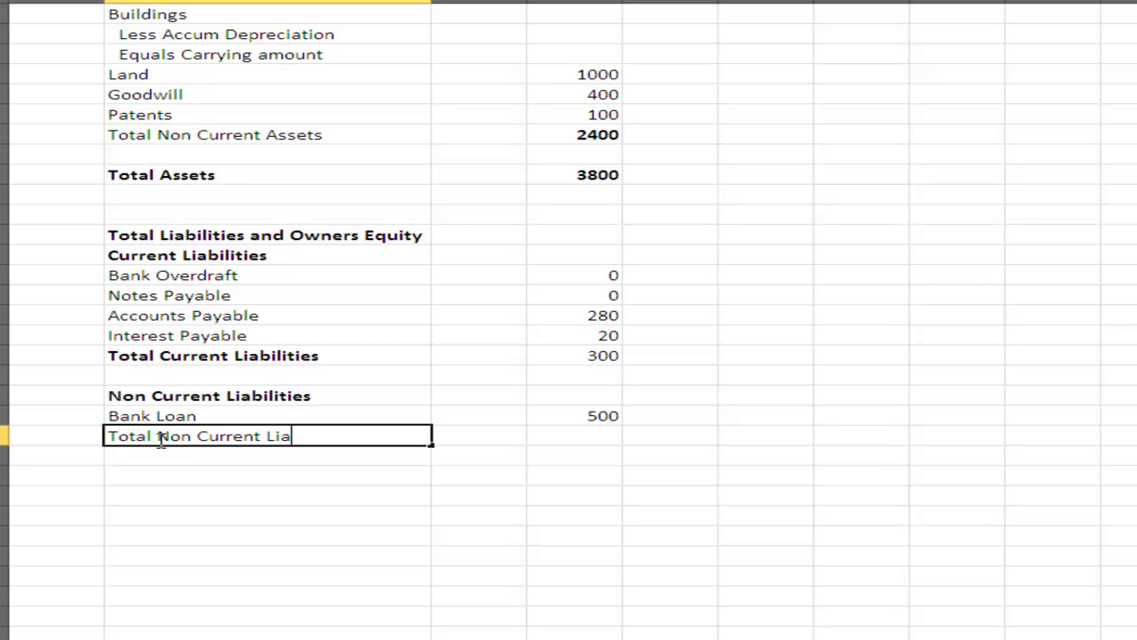
text(bilities)
scroll(161, 441, right, 3)
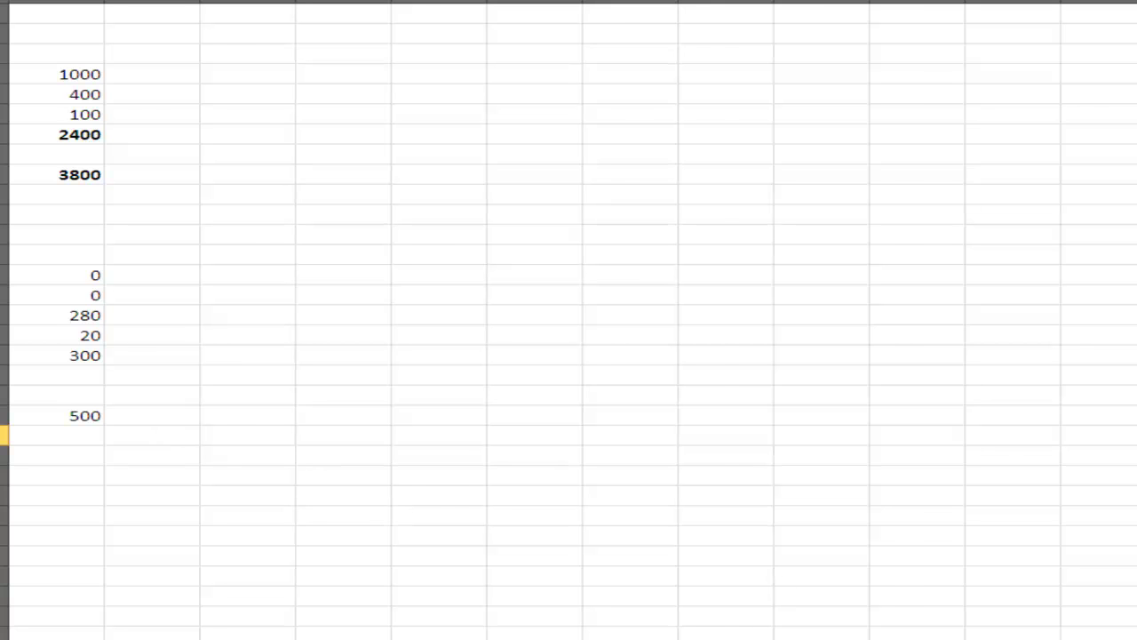
scroll(1125, 633, left, 3)
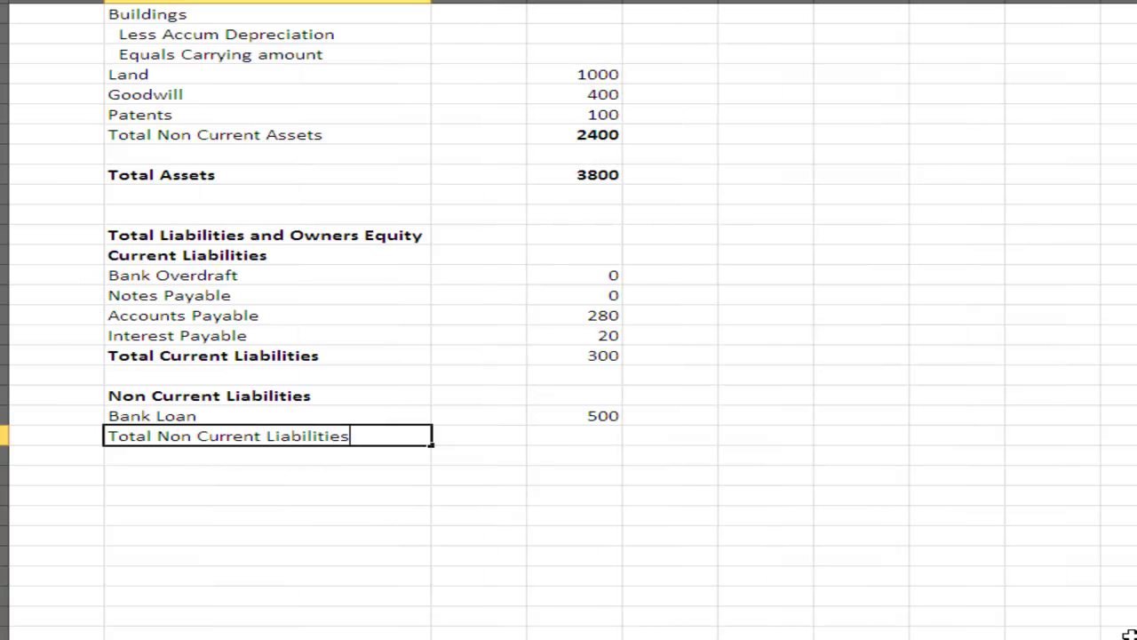
key(ctrl+b)
Set the Total Non Current Liabilities amount with a formula that references the Bank Loan amount.
click(591, 436)
text(=)
click(586, 415)
key(Return)
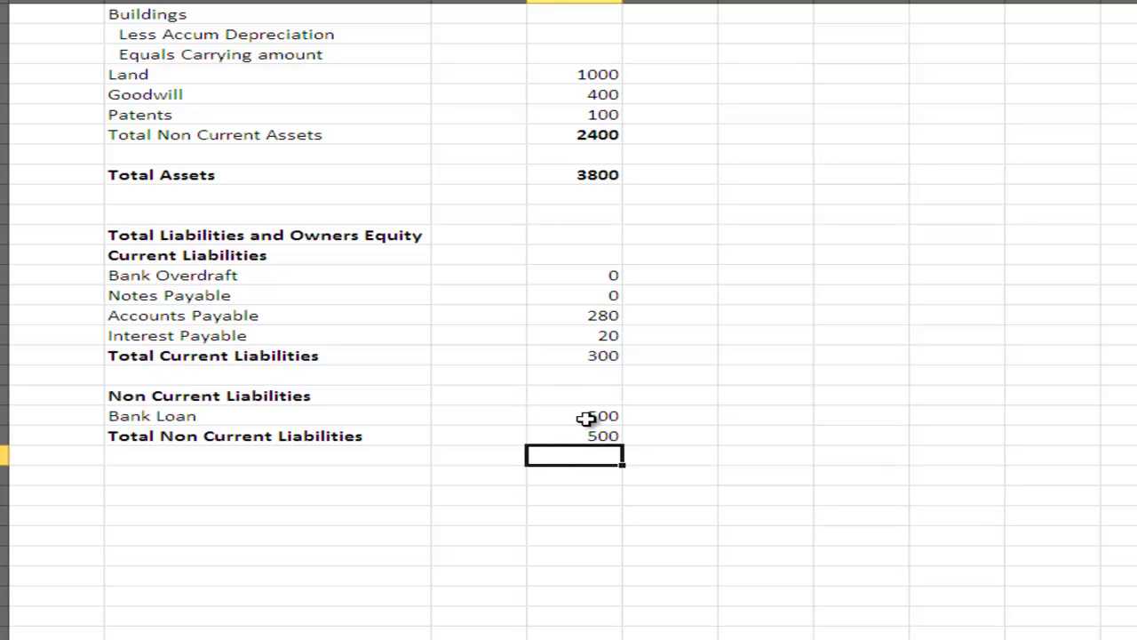
Add the bold label Total Liabilities, leaving one blank row below Total Non Current Liabilities.
click(176, 477)
text(Total)
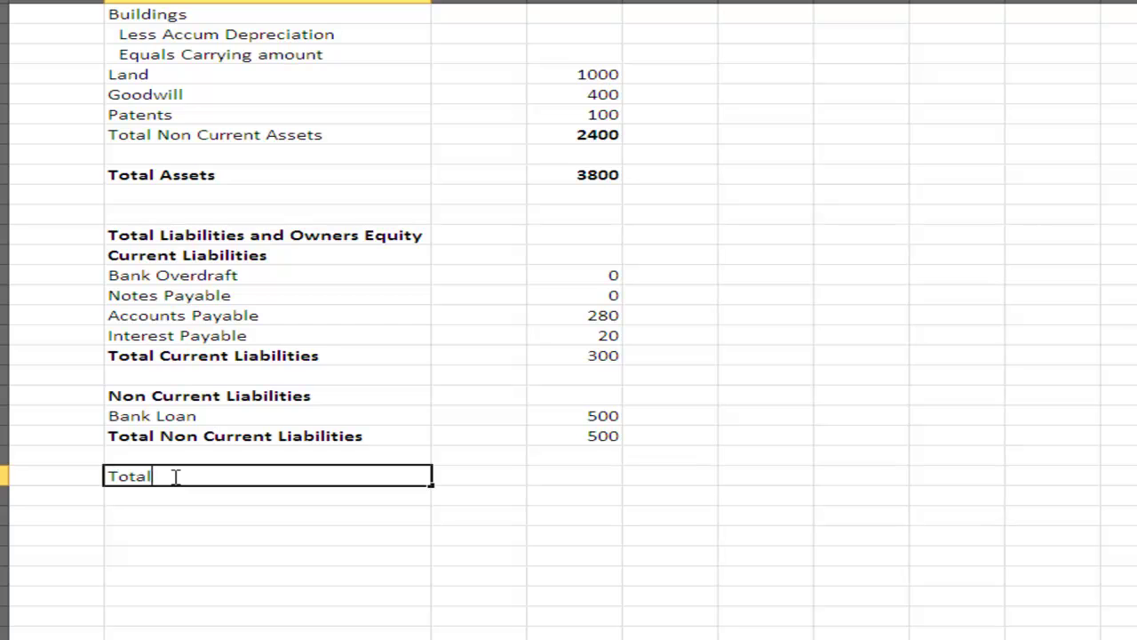
text( Liabilities)
Calculate Total Liabilities with the formula =D60+D56, adding the non current and current liabilities totals.
click(574, 480)
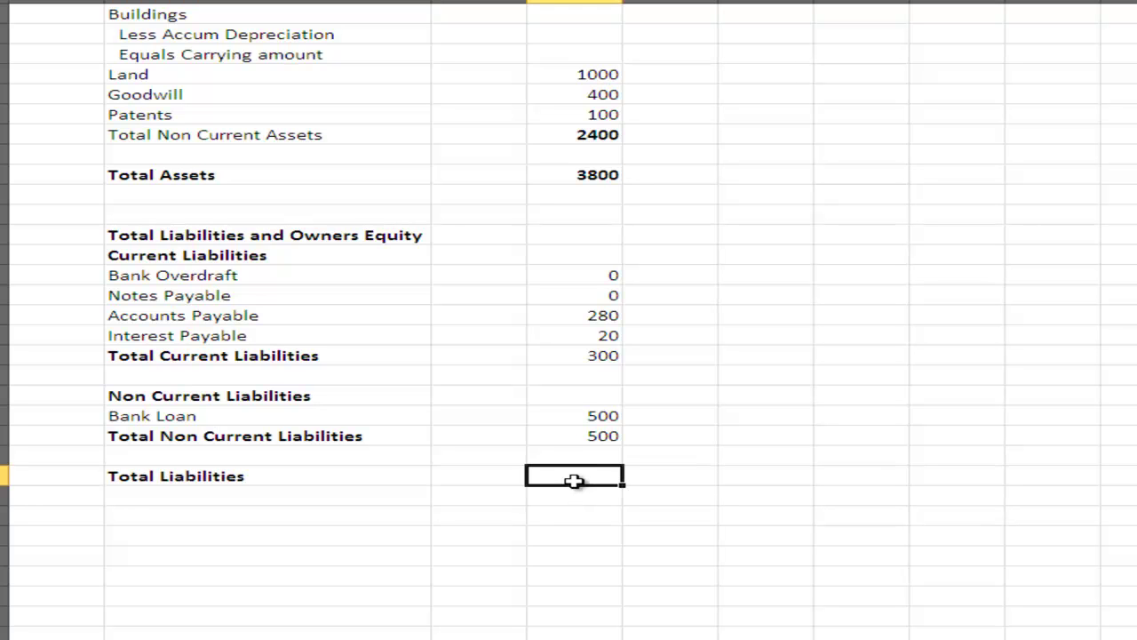
text(=)
click(589, 436)
text(=)
key(BackSpace)
text(+)
click(571, 360)
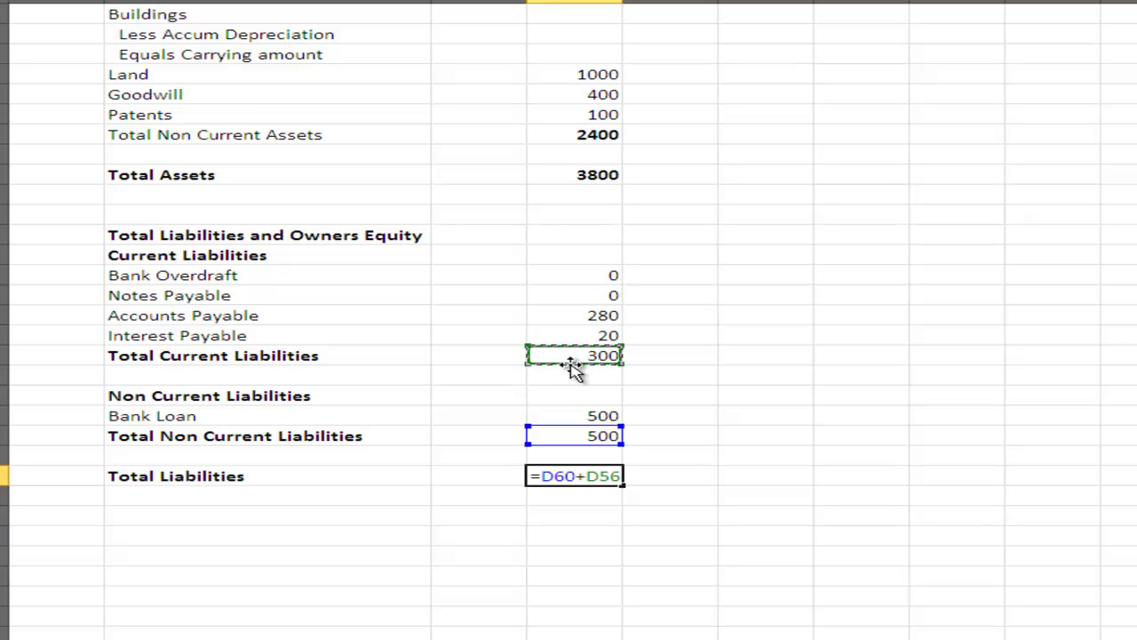
key(Return)
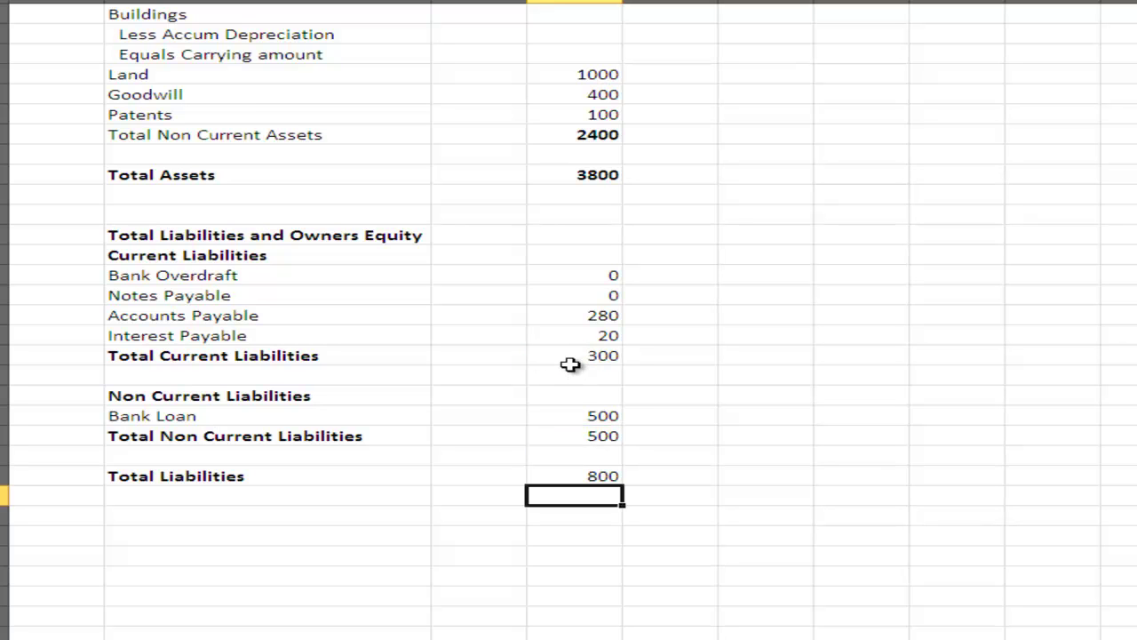
Bold the amounts for Total Liabilities, Total Non Current Liabilities and Total Current Liabilities.
click(553, 475)
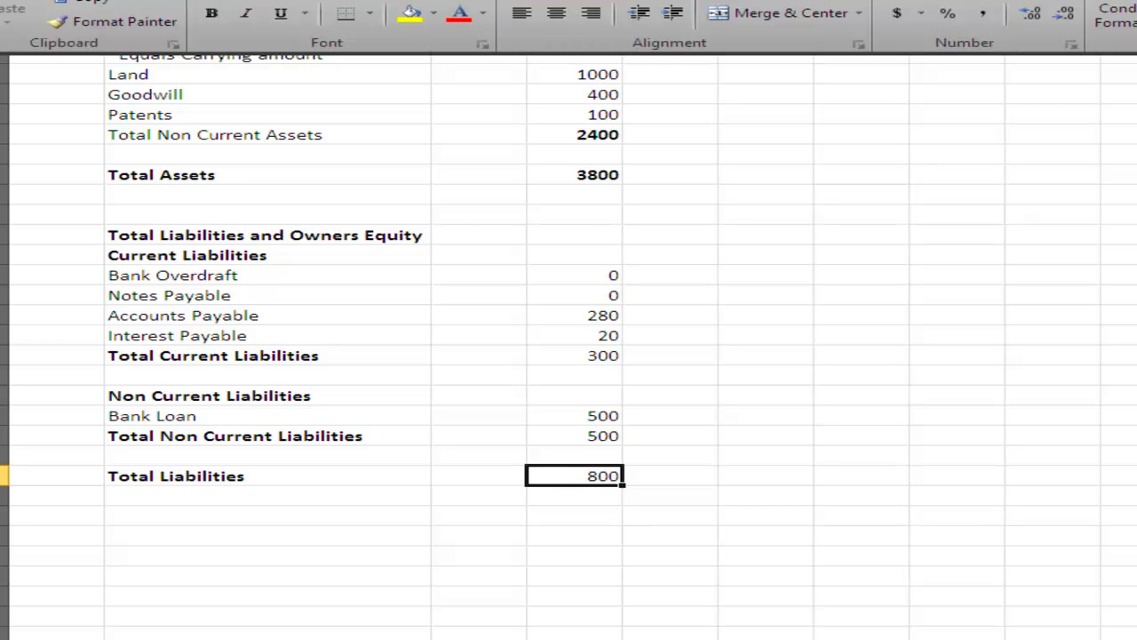
click(213, 13)
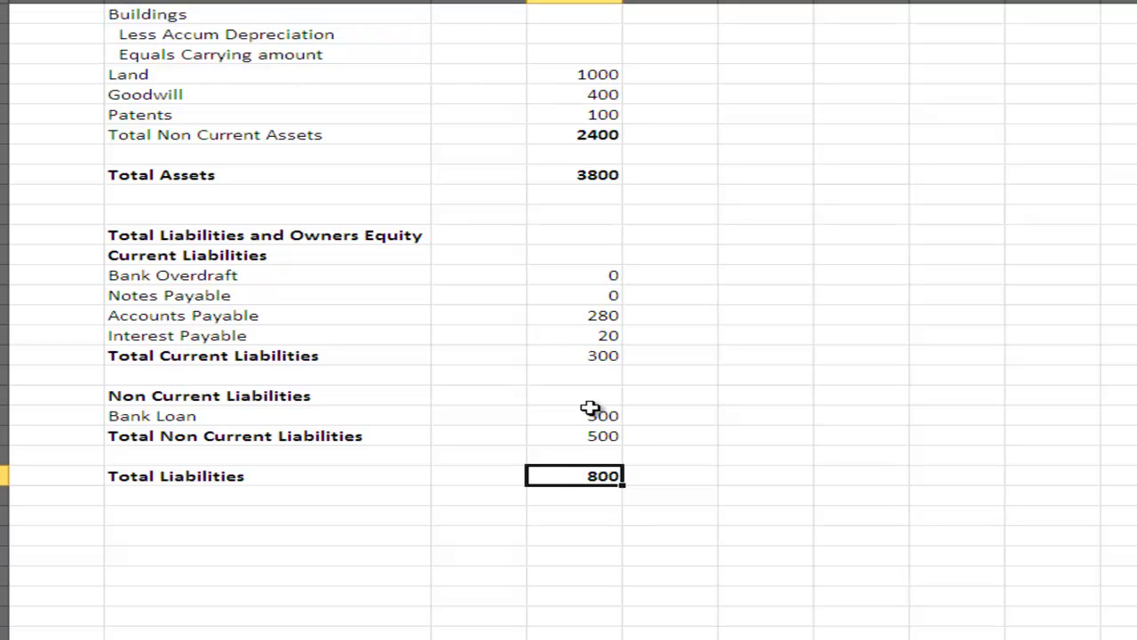
click(589, 435)
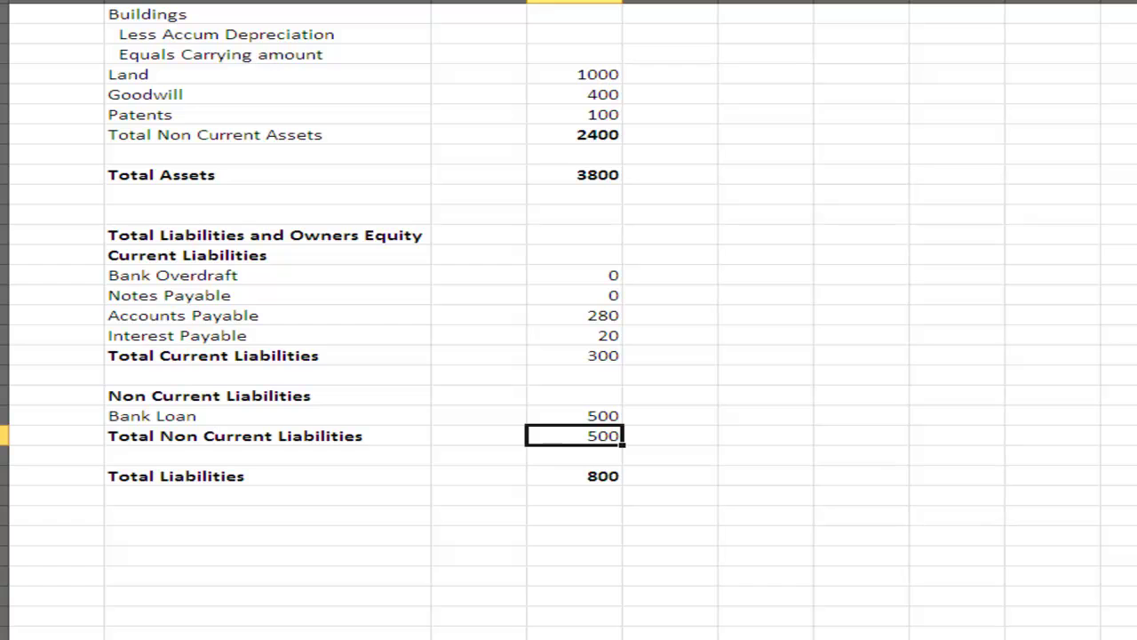
click(168, 3)
click(225, 16)
click(594, 351)
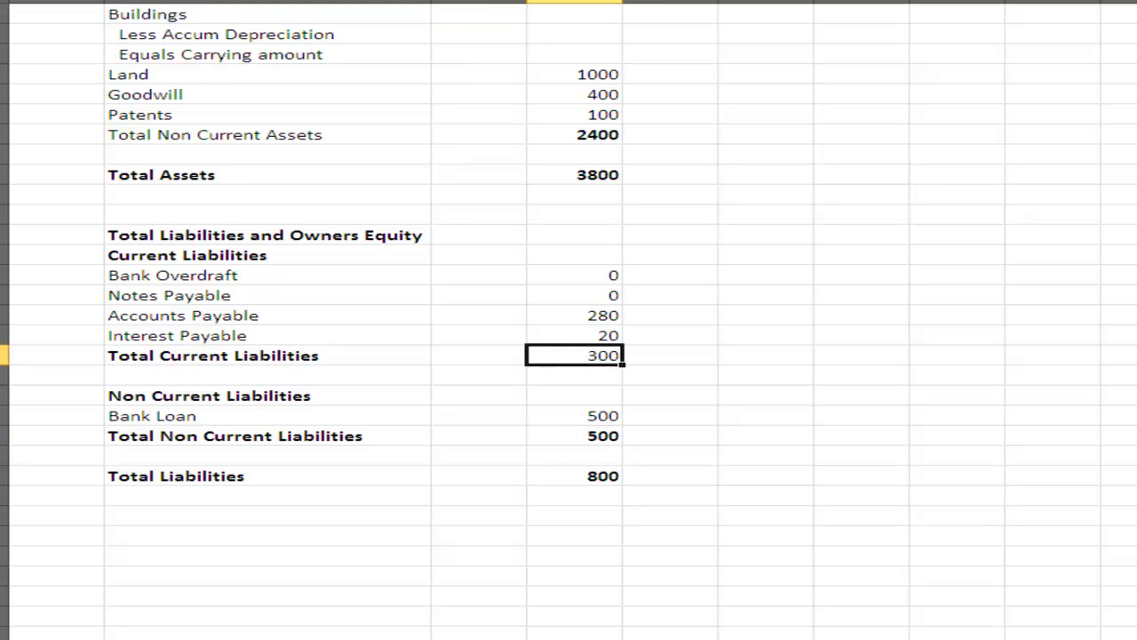
click(167, 3)
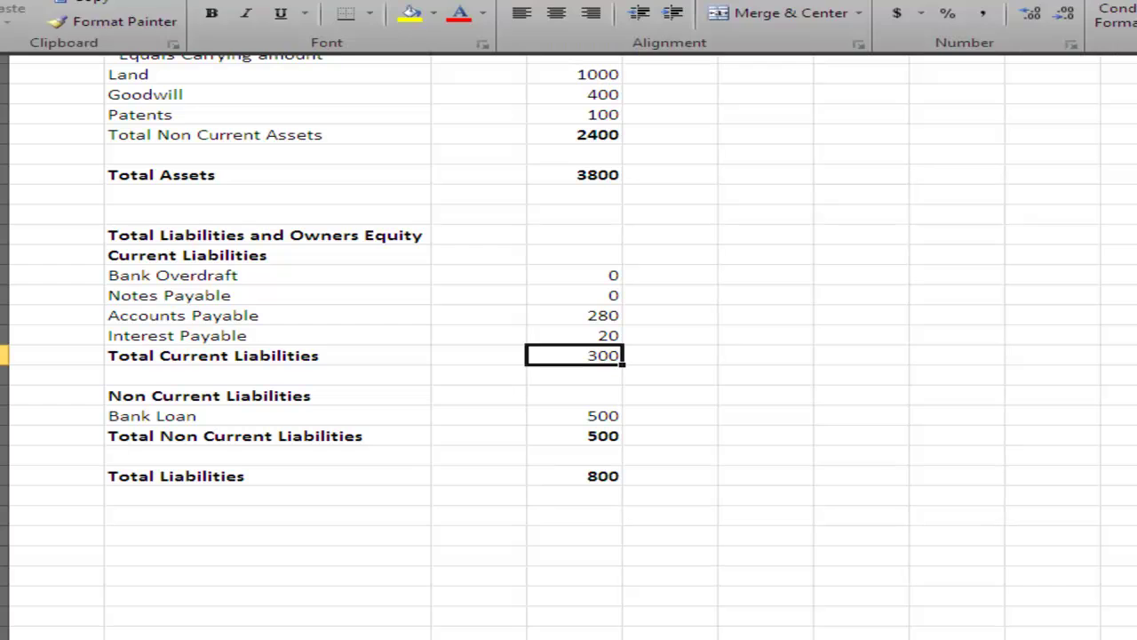
click(222, 10)
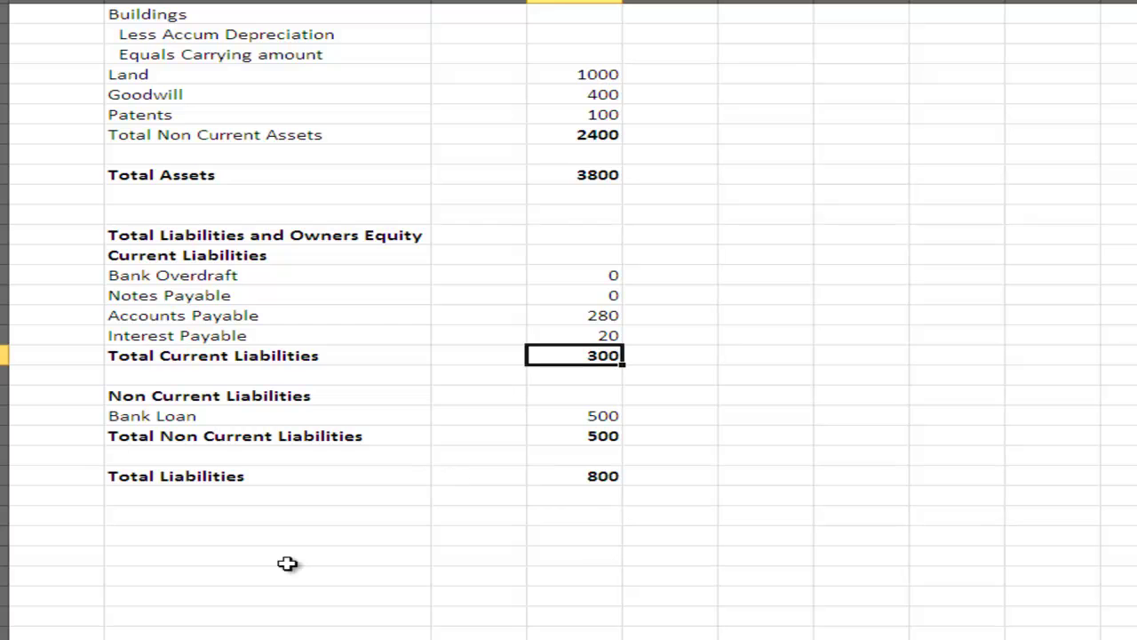
Add a bold Equity heading, one blank row below Total Liabilities, with a Capital Account row of 3000 beneath it.
click(132, 518)
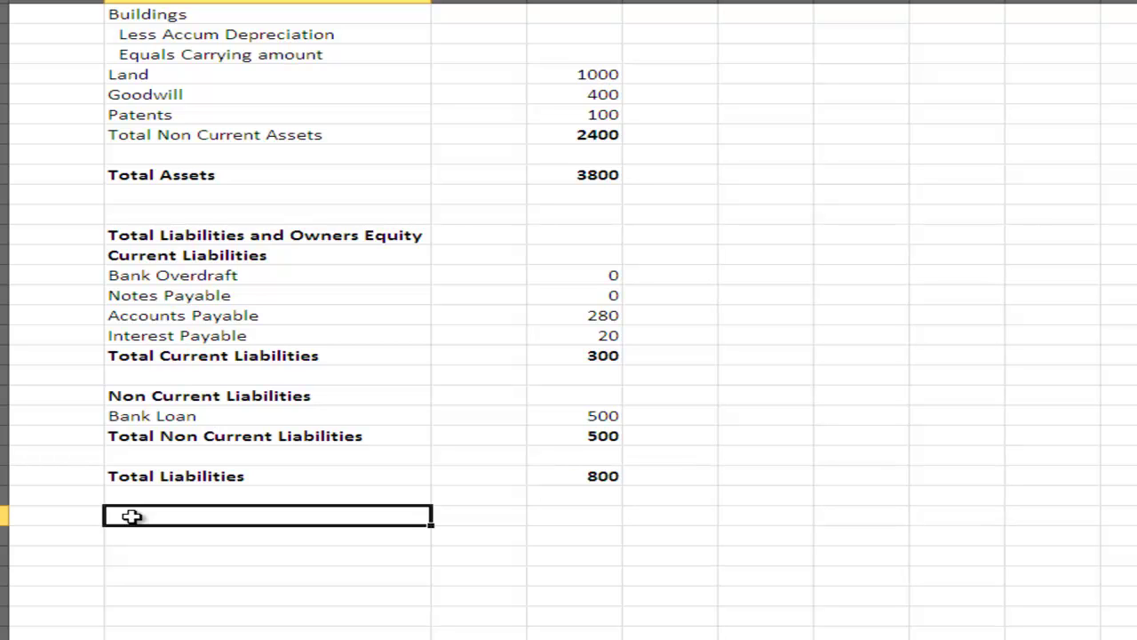
text(Equity)
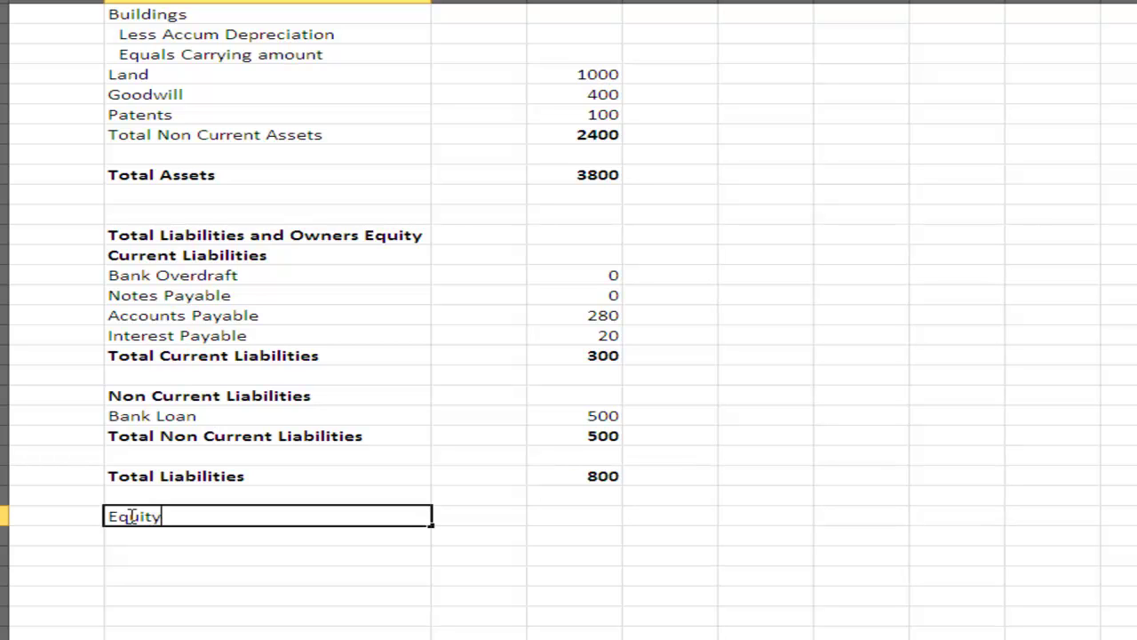
key(Return)
text(Capital )
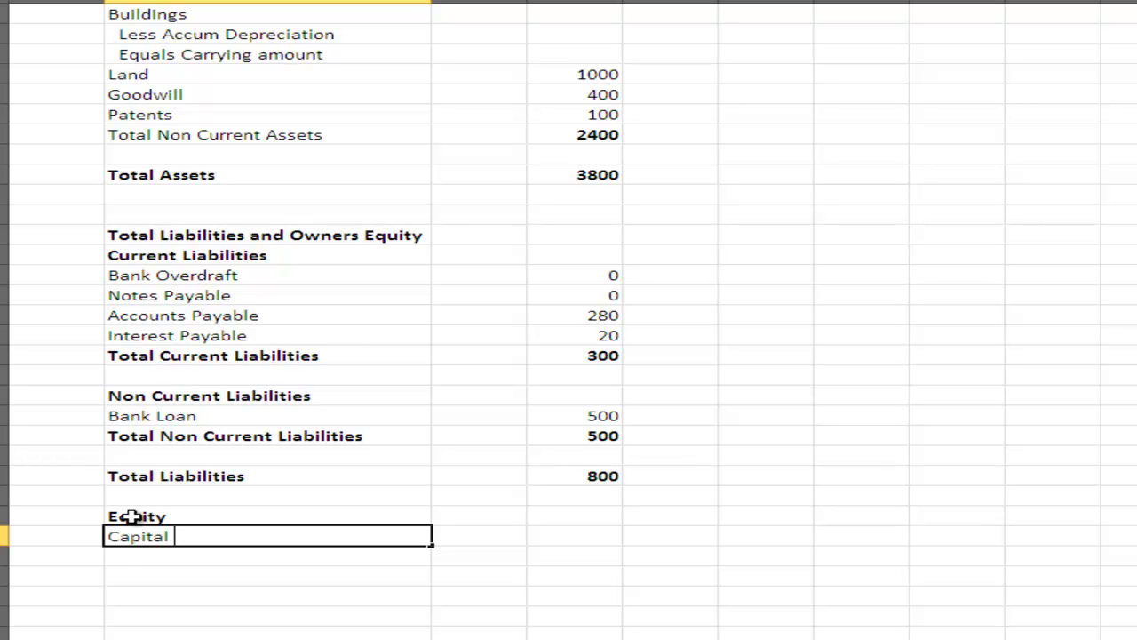
text(Account)
click(611, 540)
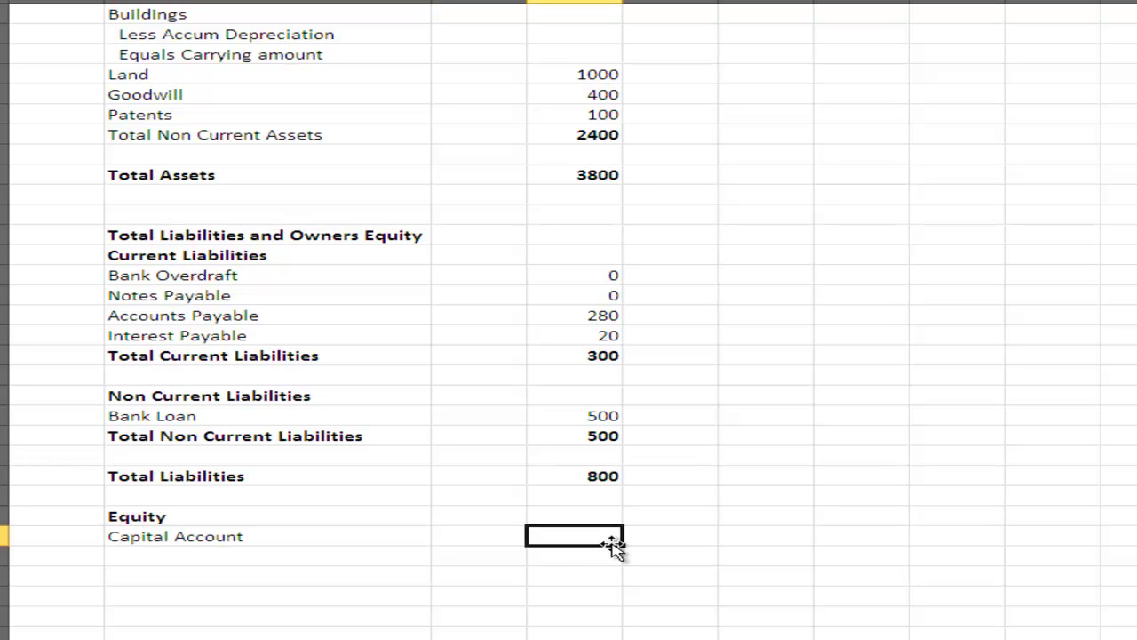
text(3000)
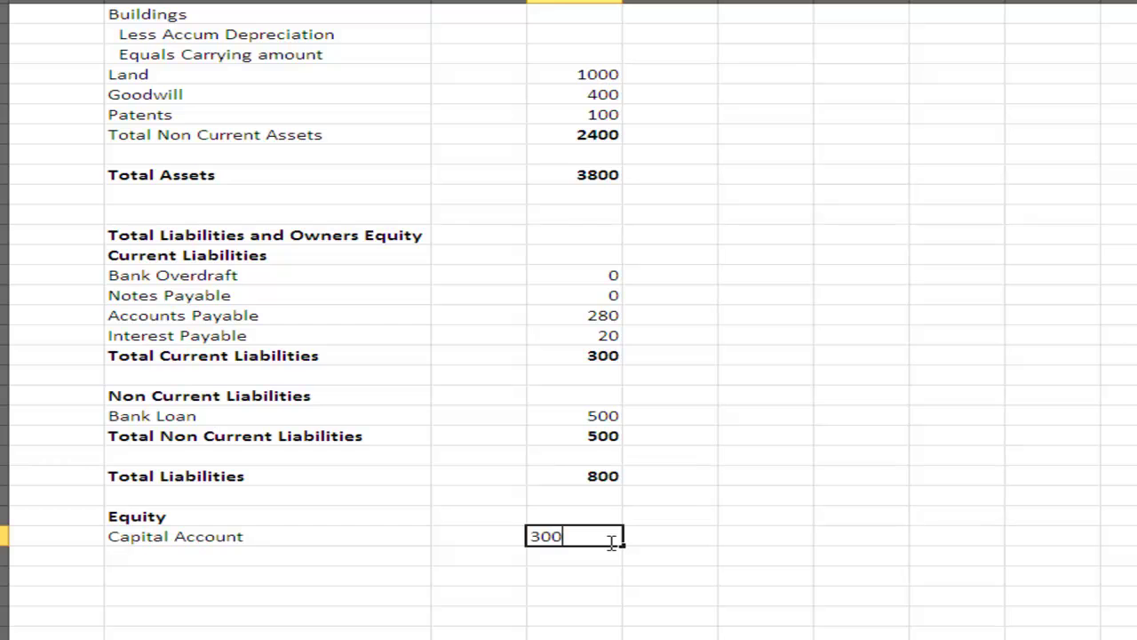
key(Return)
Add a Total Equity row with a bold label and the amount 3000 below Capital Account.
key(Left)
key(Left)
text(Total Equity)
key(ctrl+b)
key(Tab)
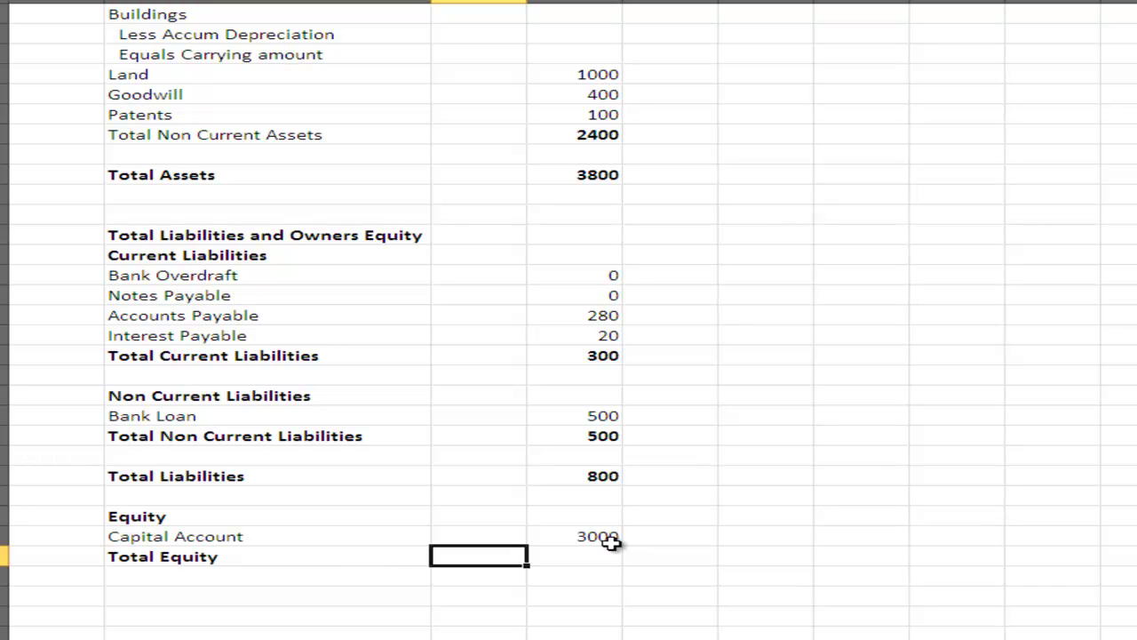
click(616, 551)
text(3000)
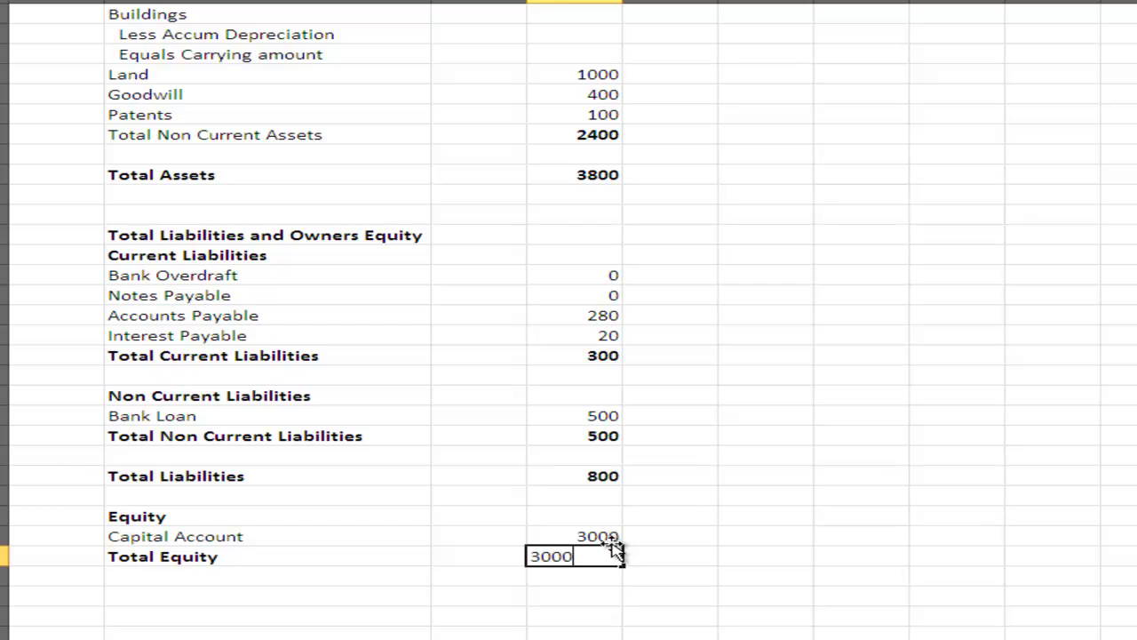
key(Return)
Add the label Total Liabilities and Owners Equity, leaving one blank row below Total Equity.
key(Down)
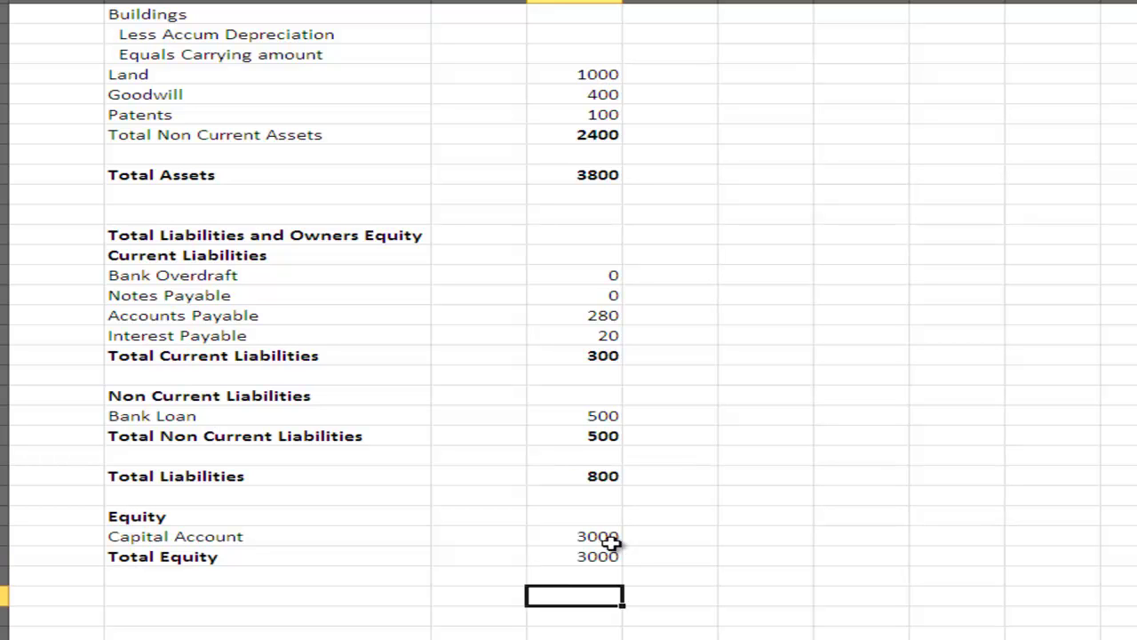
key(Left)
key(Left)
text(Total Liabilities and Owners Equity)
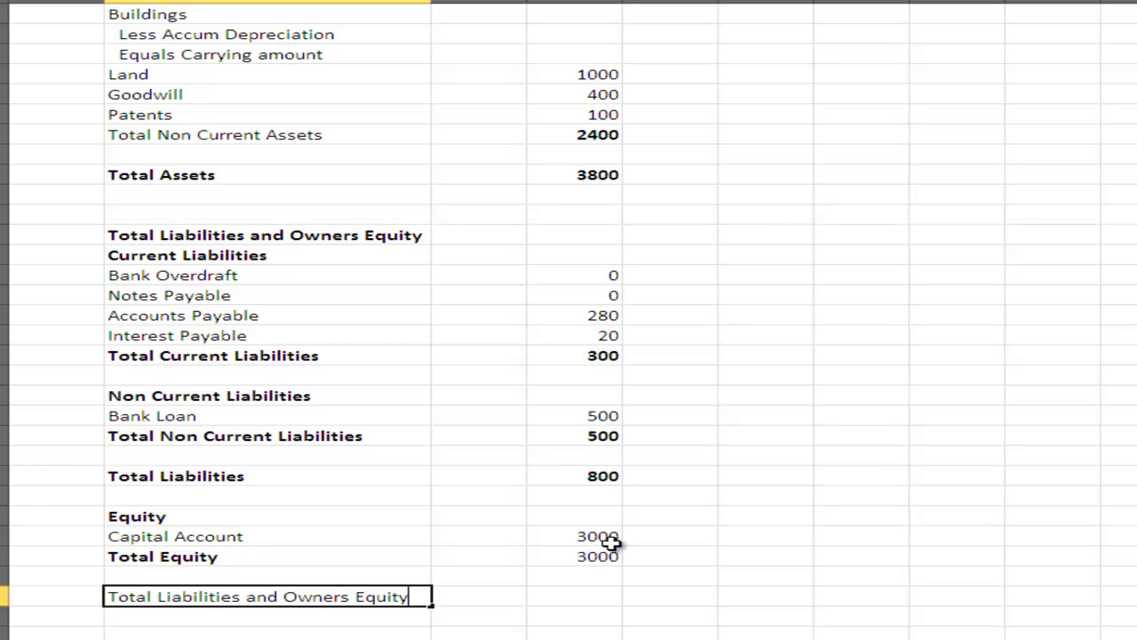
Calculate Total Liabilities and Owners Equity with a formula adding the Total Liabilities and Total Equity amounts.
click(602, 604)
text(=)
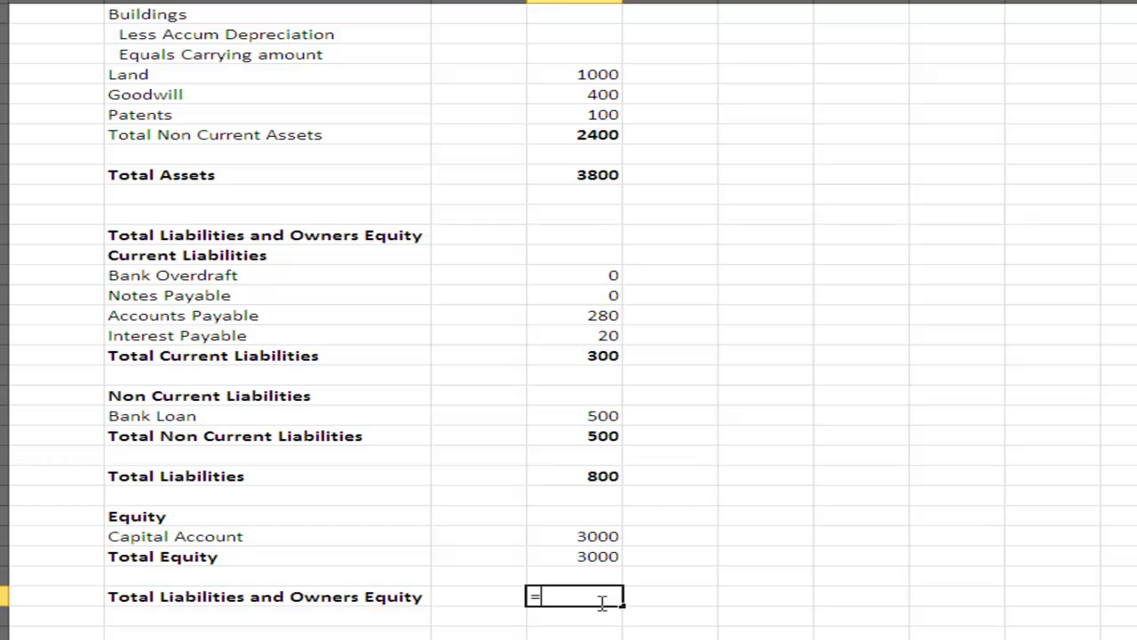
click(563, 476)
text(+)
click(574, 552)
key(Return)
Bold the amounts for Total Equity and Total Liabilities and Owners Equity.
click(575, 552)
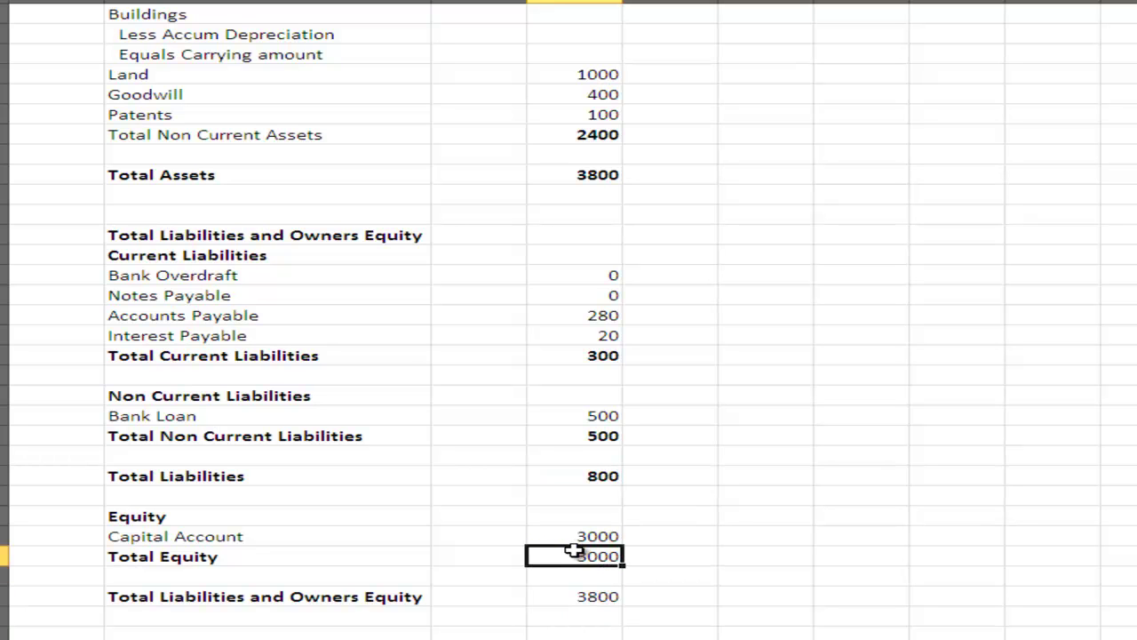
click(338, 2)
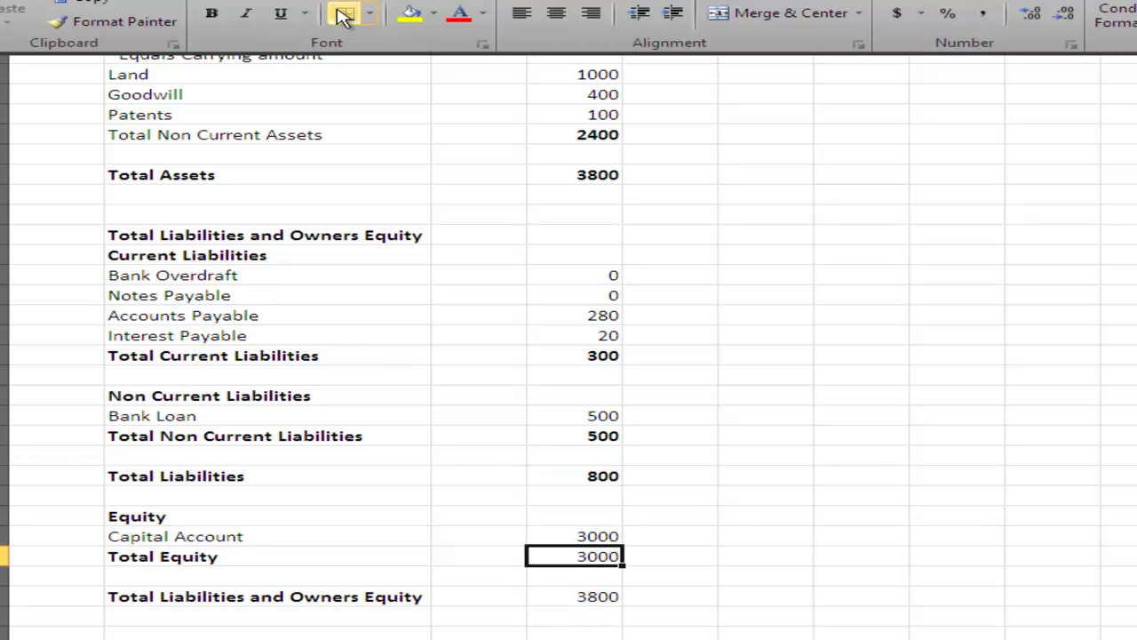
click(213, 16)
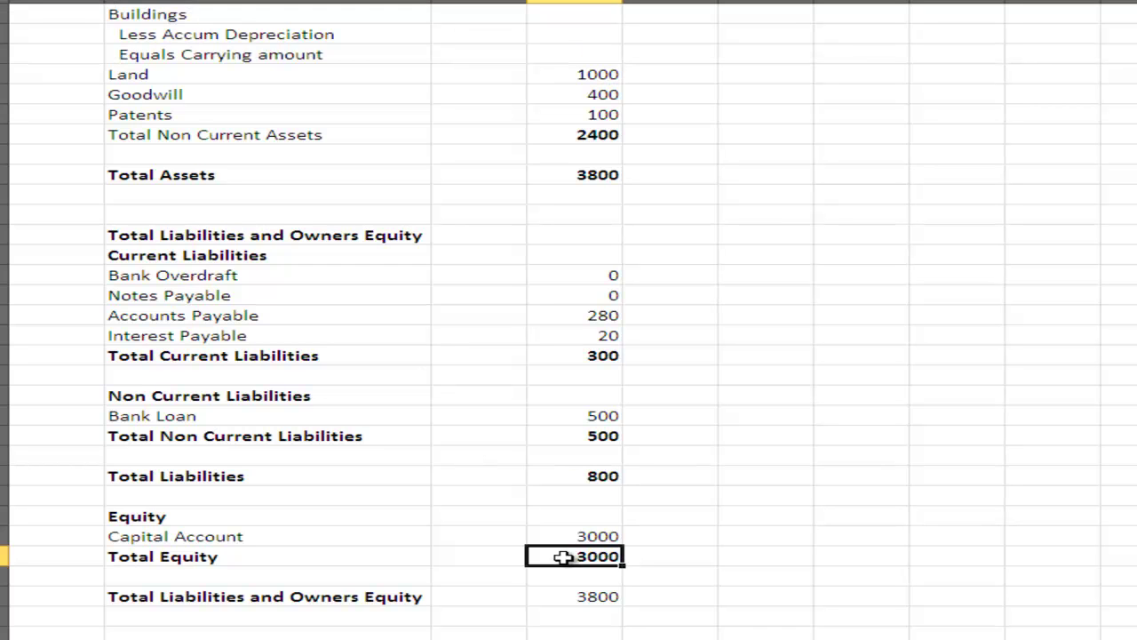
click(574, 597)
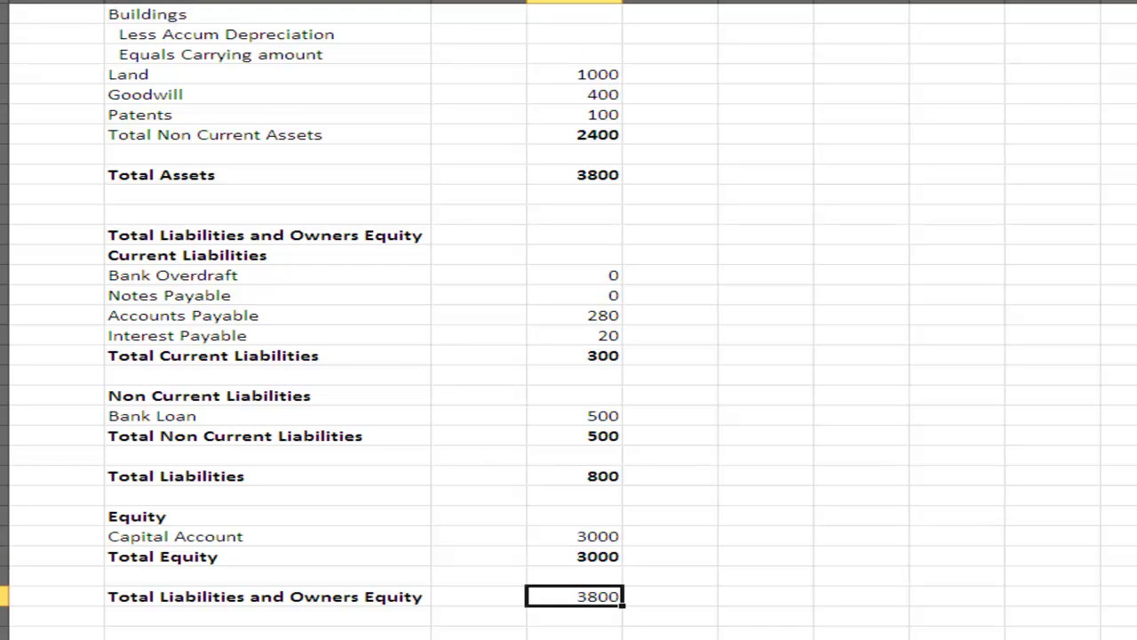
click(213, 2)
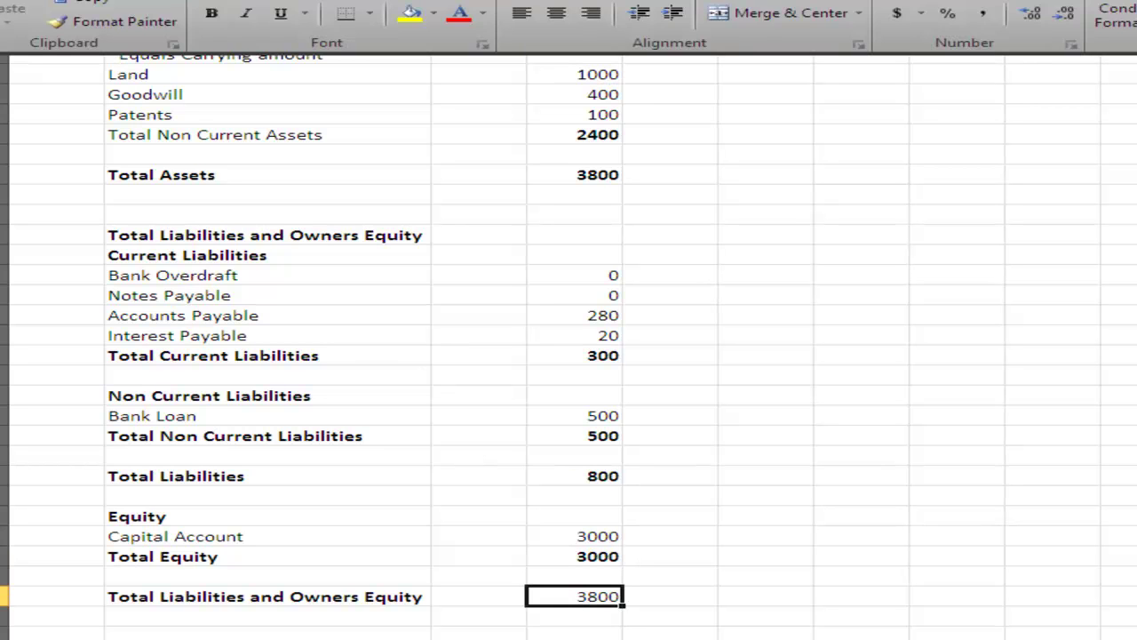
click(213, 16)
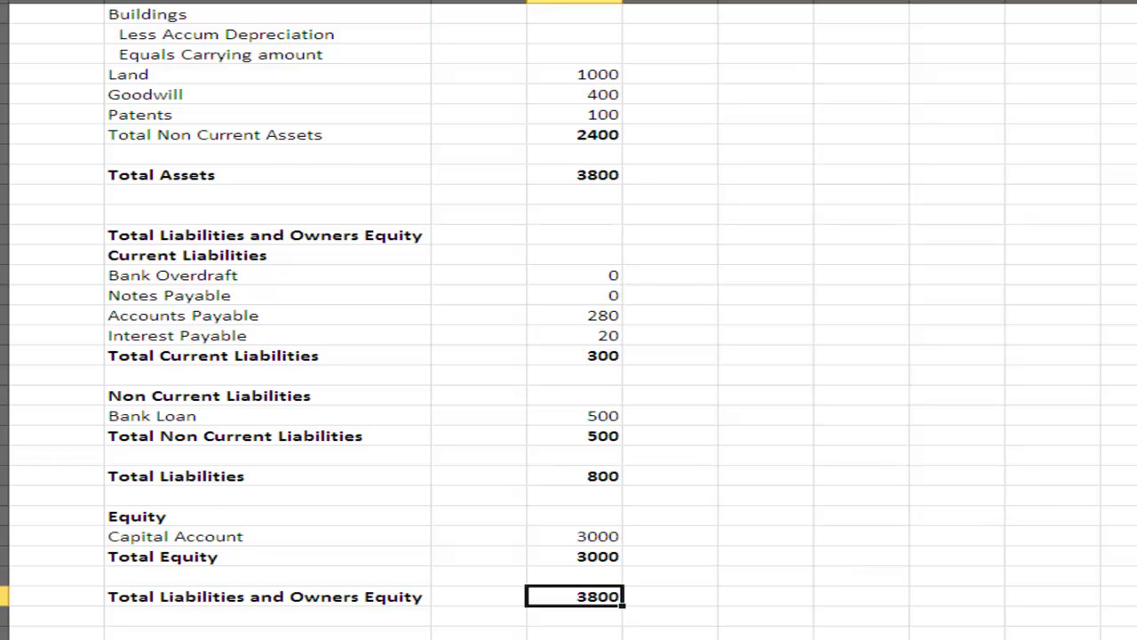
Bold the statement's title lines, Balance Sheet and As at 30th June 2012, above Current Assets.
scroll(990, 71, up, 12)
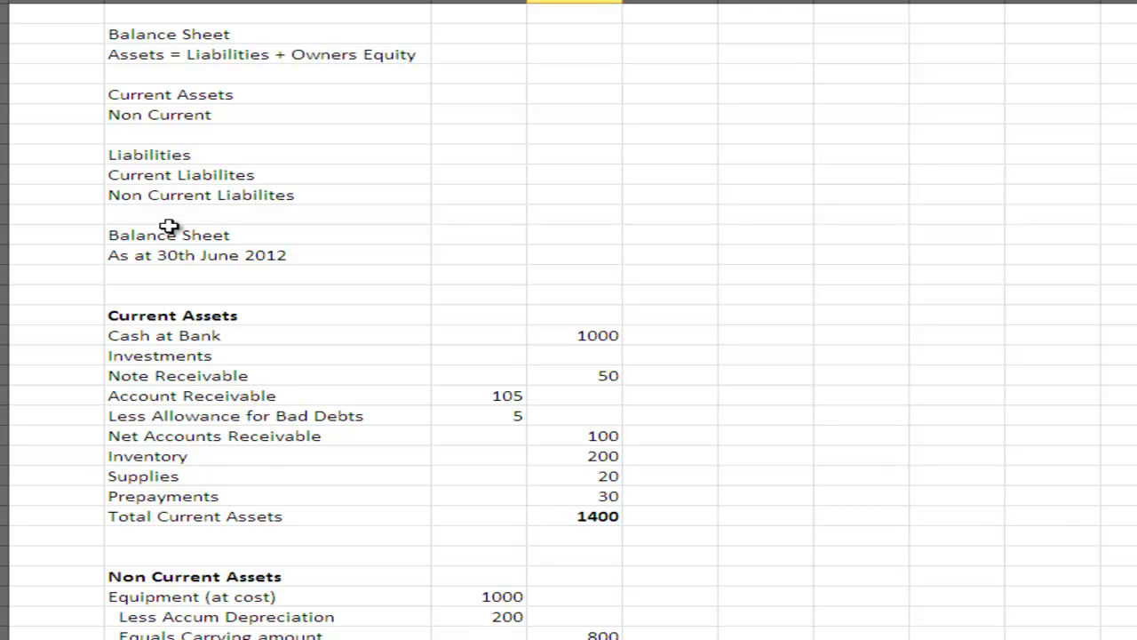
drag(159, 234, 157, 254)
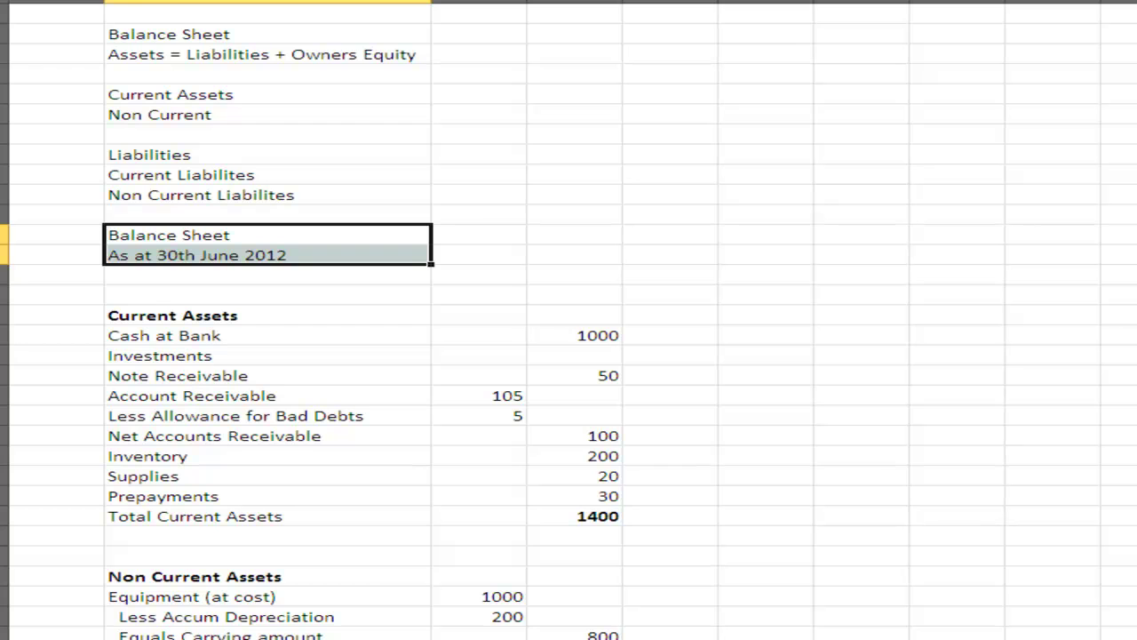
click(211, 12)
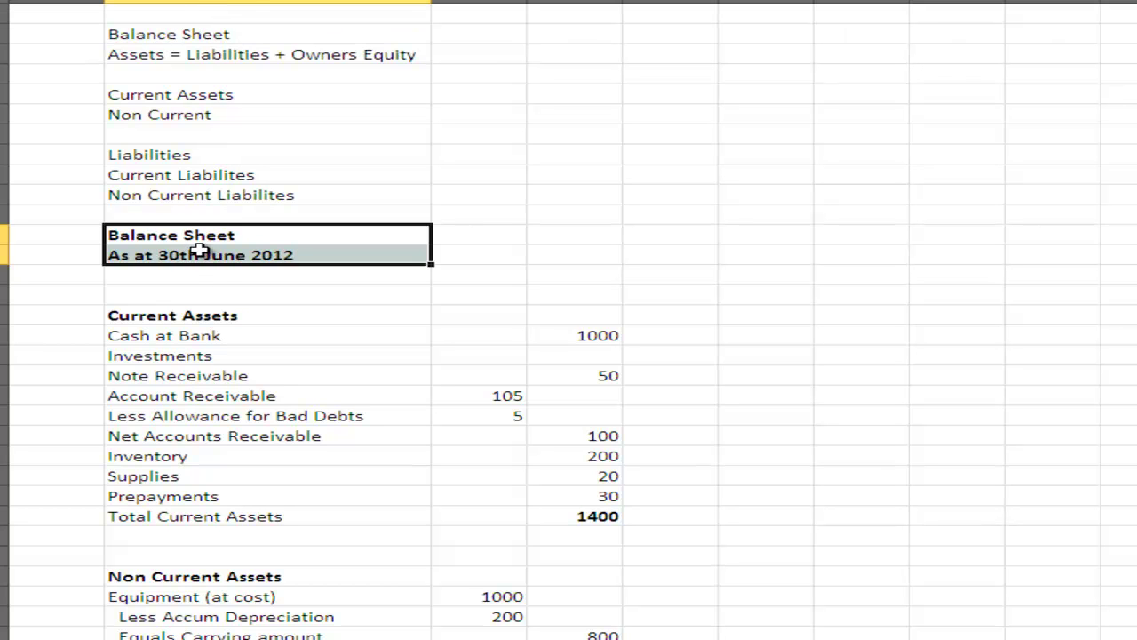
click(201, 253)
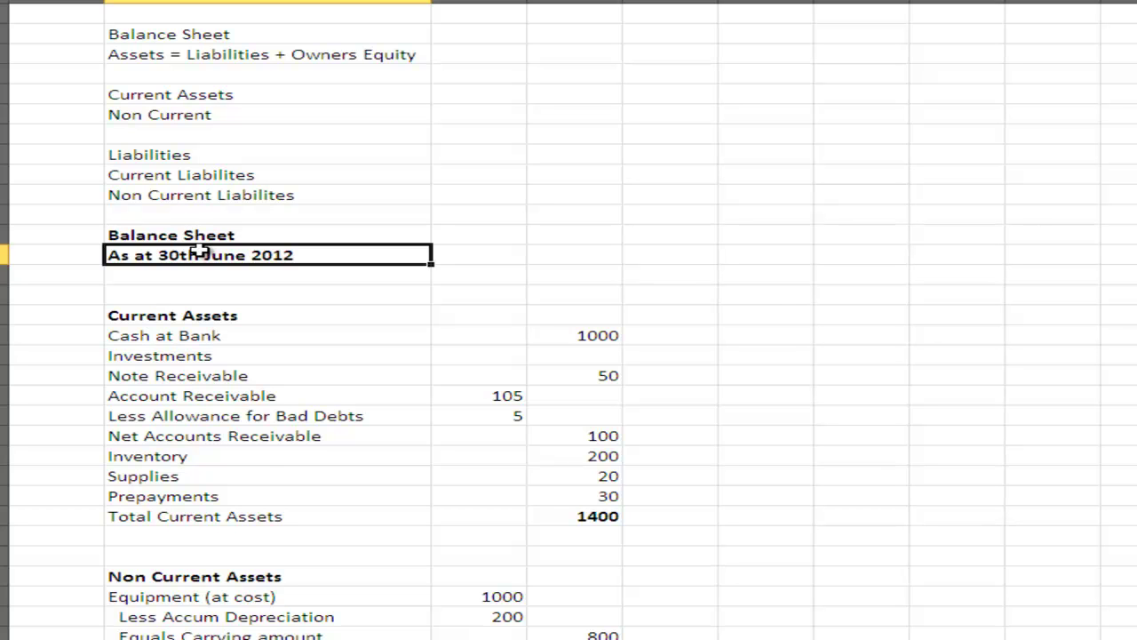